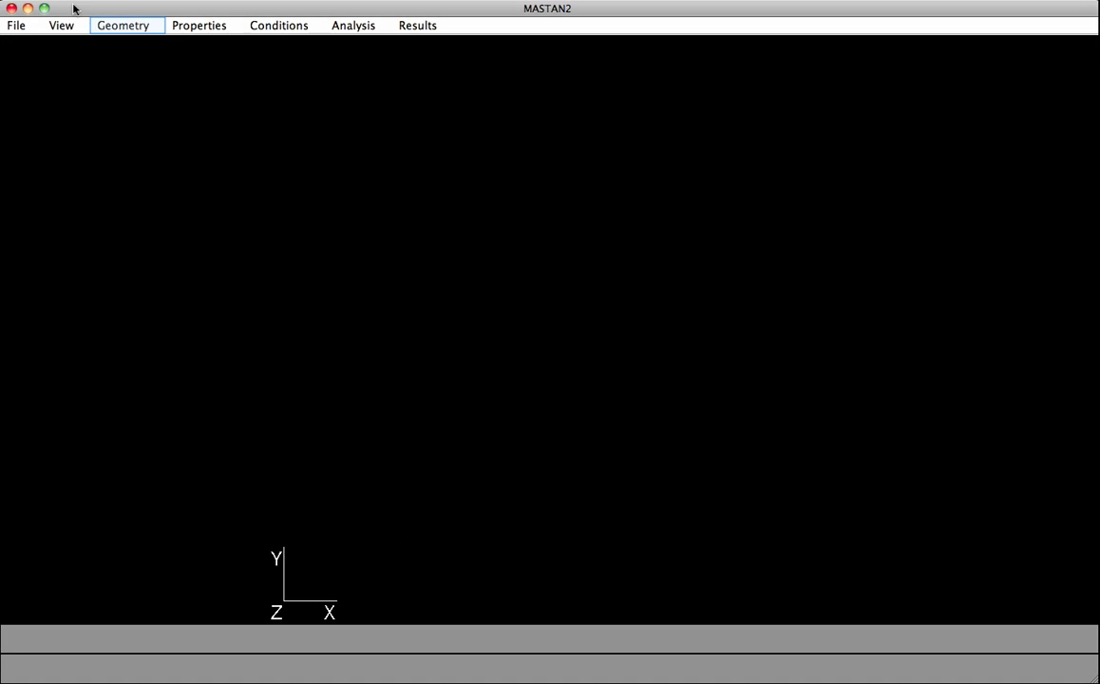
Define a frame with 1 bay at 18.4*12, leaving the stories at 0 and the frames at 1
click(124, 26)
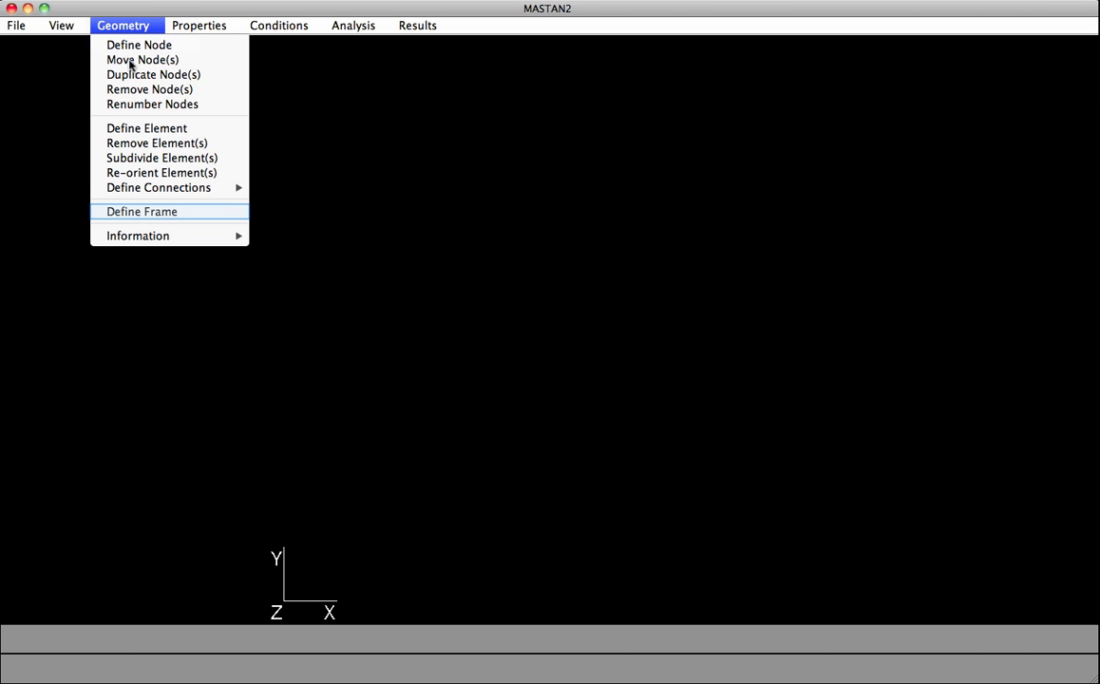
click(131, 210)
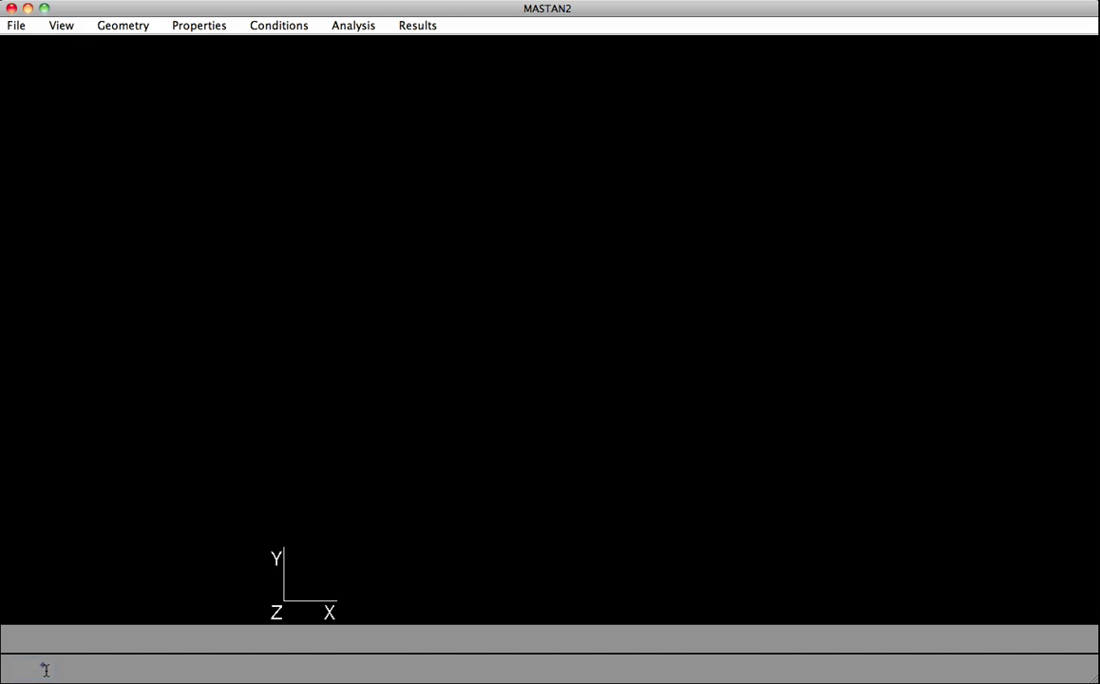
text(1)
key(Tab)
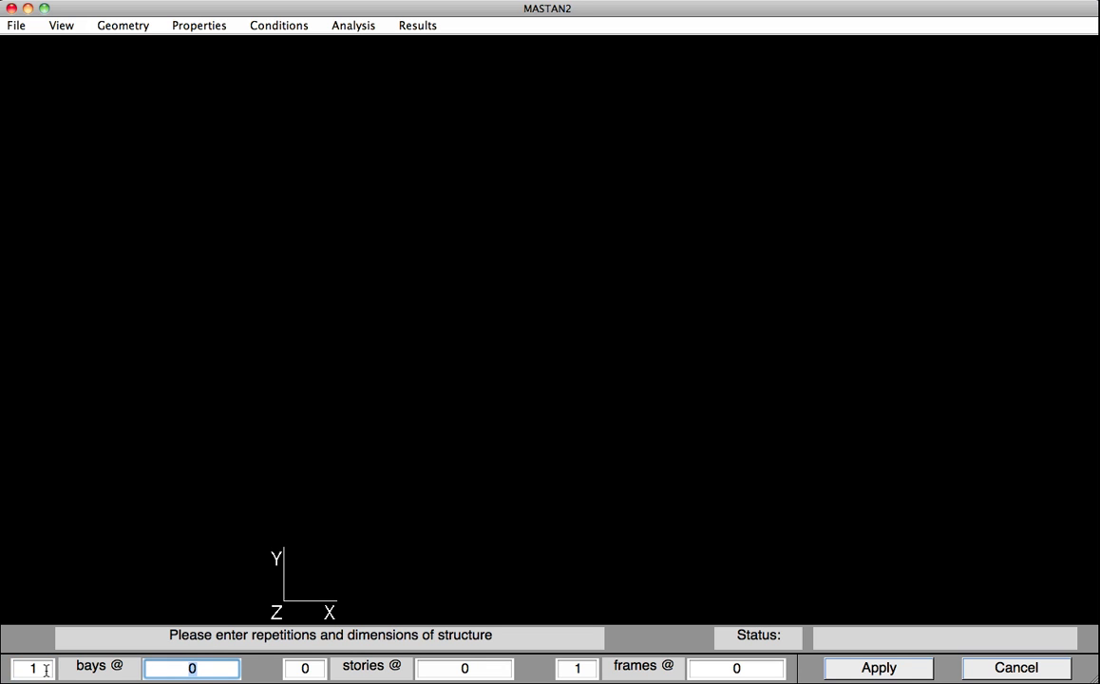
text(18.4*12)
click(836, 669)
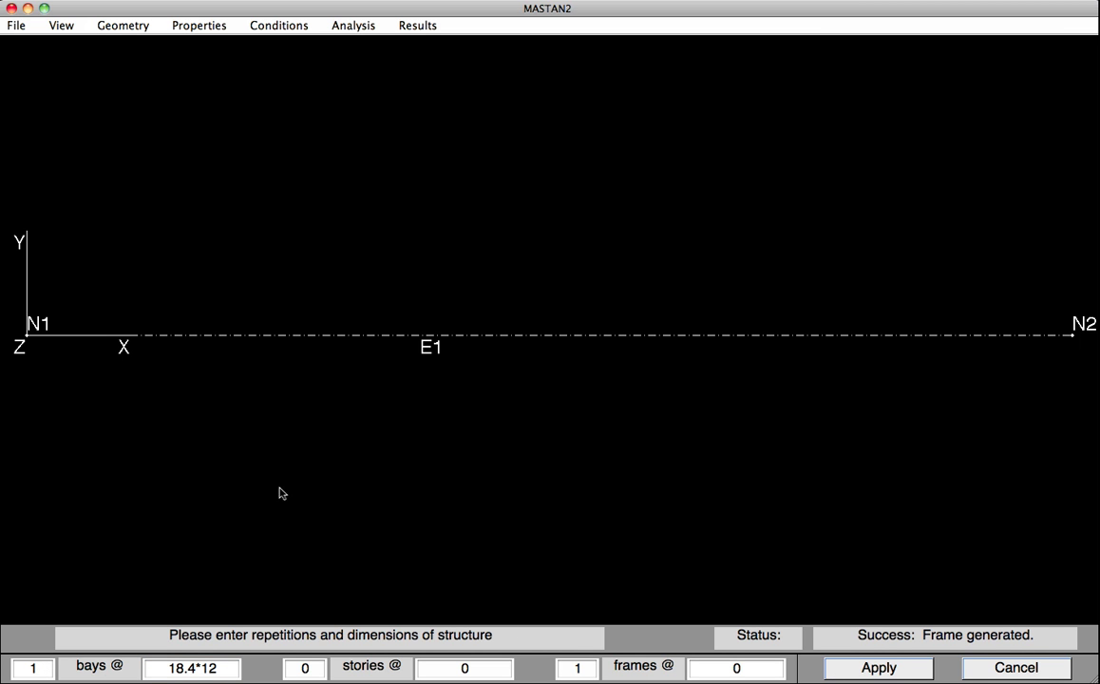
Subdivide the single beam element into 8 segments
click(123, 29)
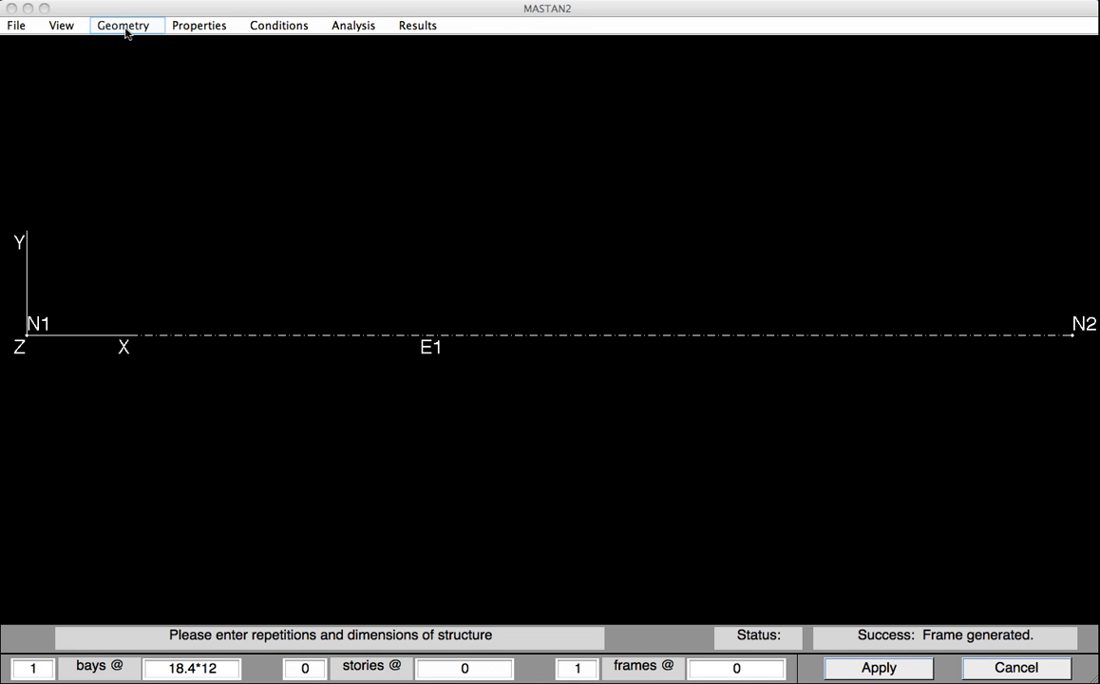
click(130, 27)
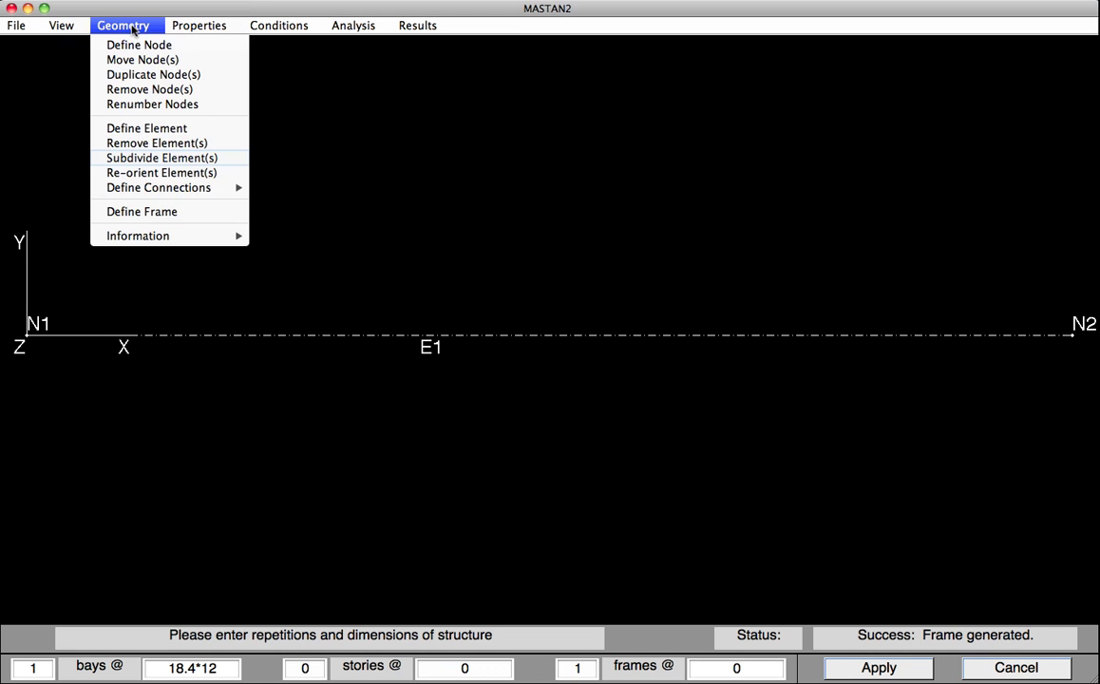
click(142, 159)
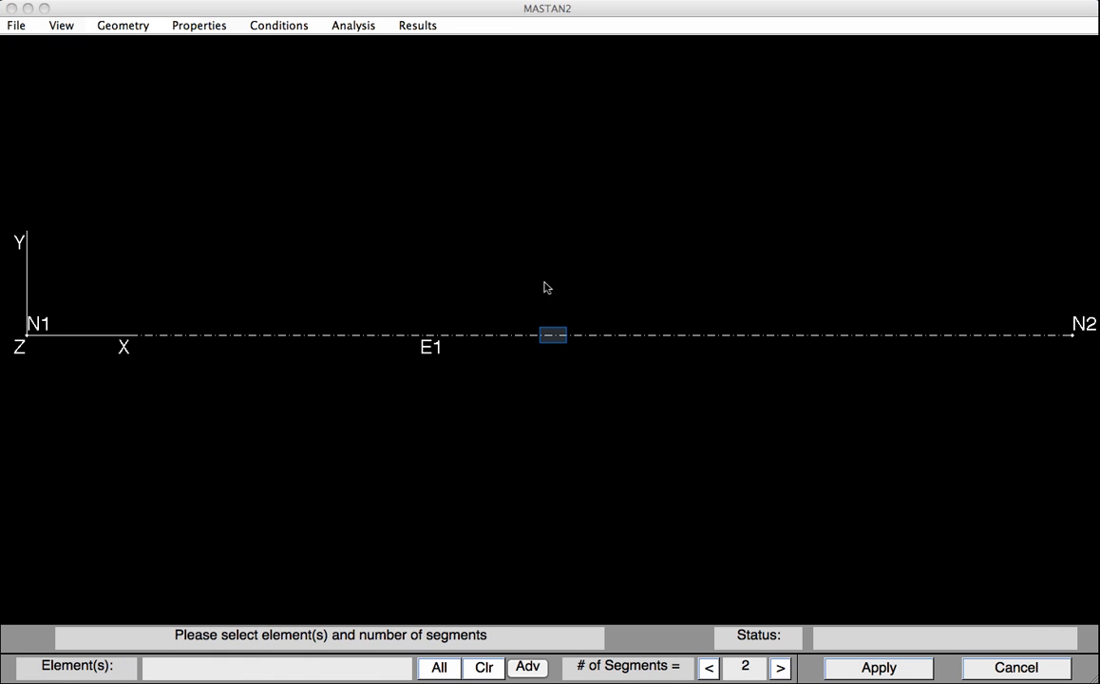
click(557, 337)
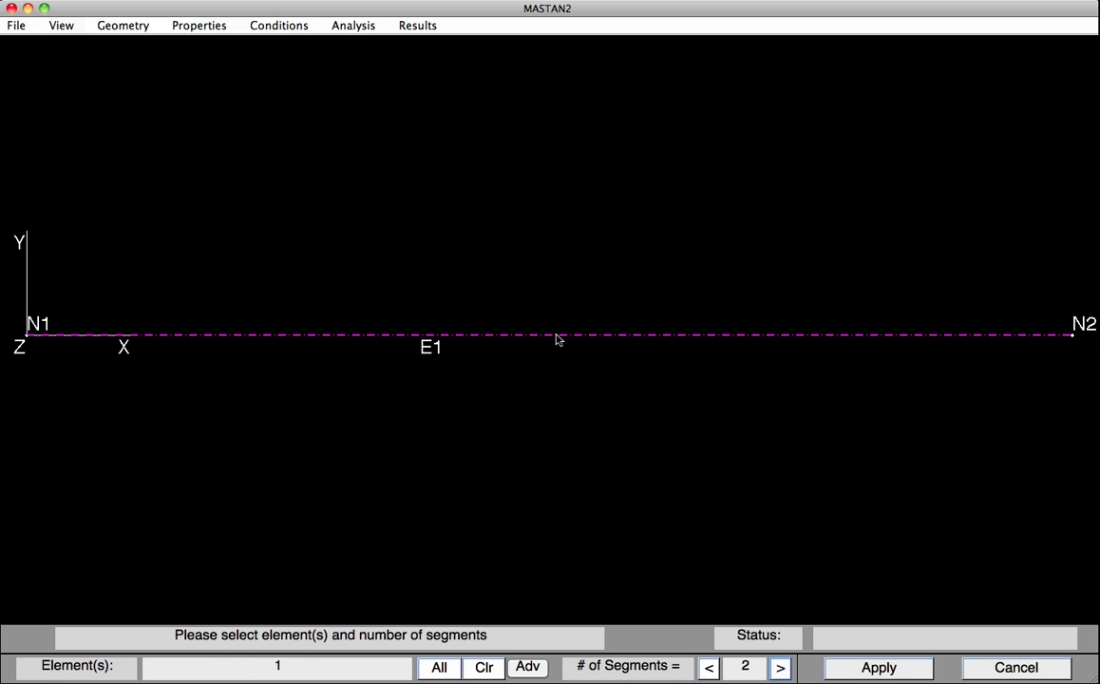
click(779, 668)
click(779, 668)
click(778, 667)
click(779, 668)
click(779, 668)
click(859, 669)
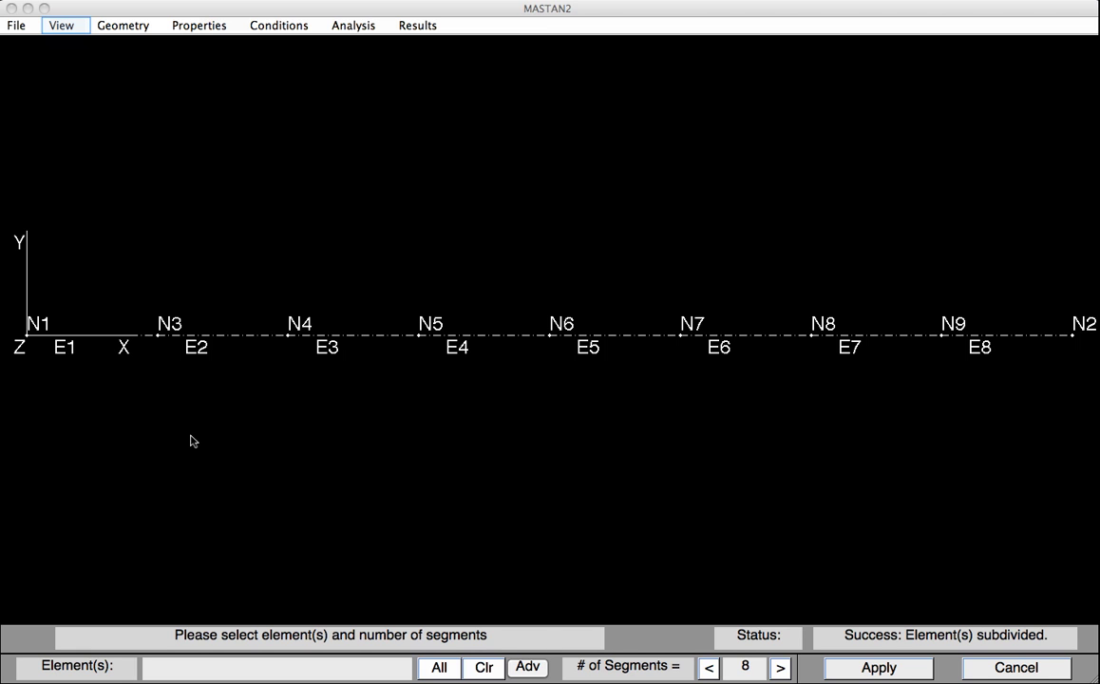
Hide the node number and element number labels of the model
click(61, 25)
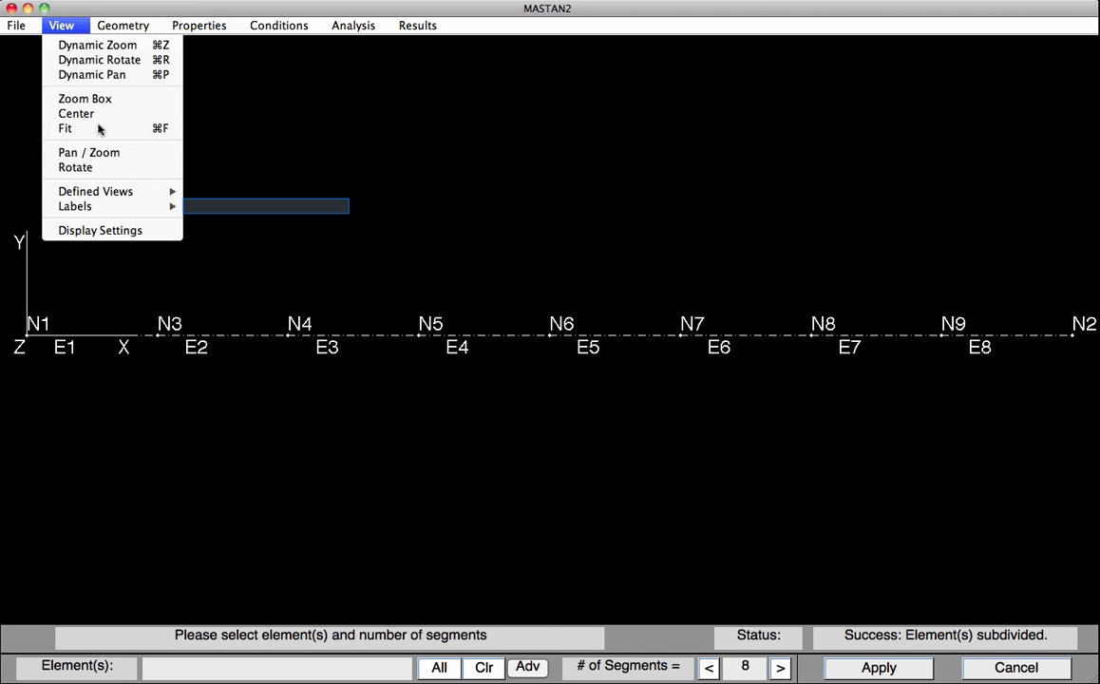
mouse_move(101, 207)
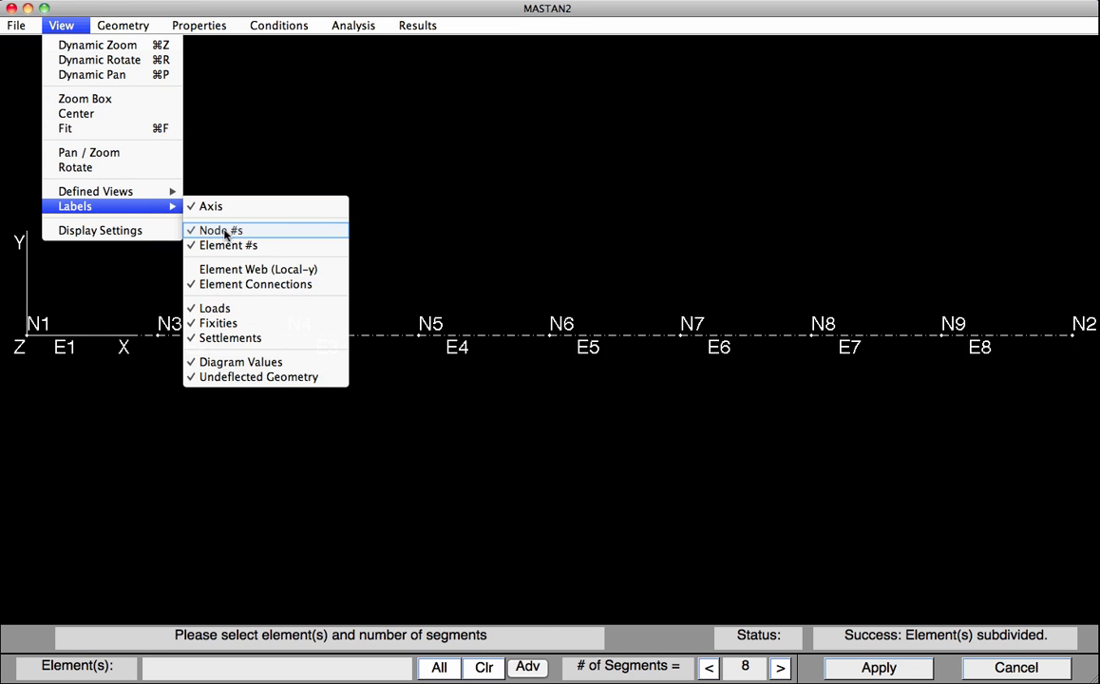
click(202, 225)
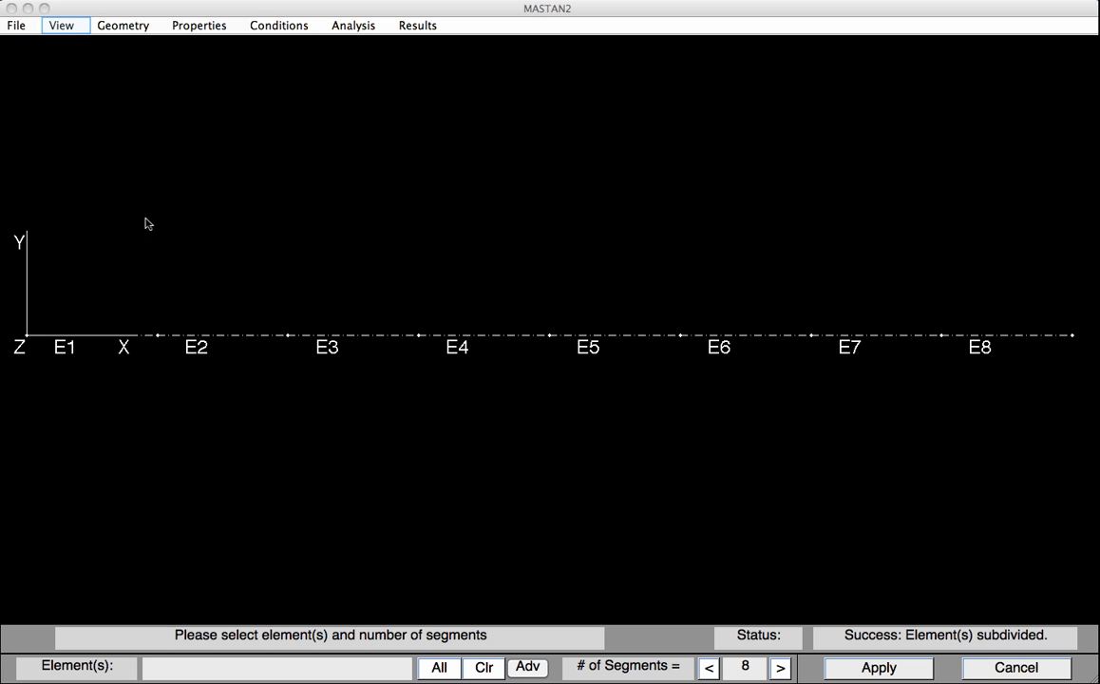
click(61, 26)
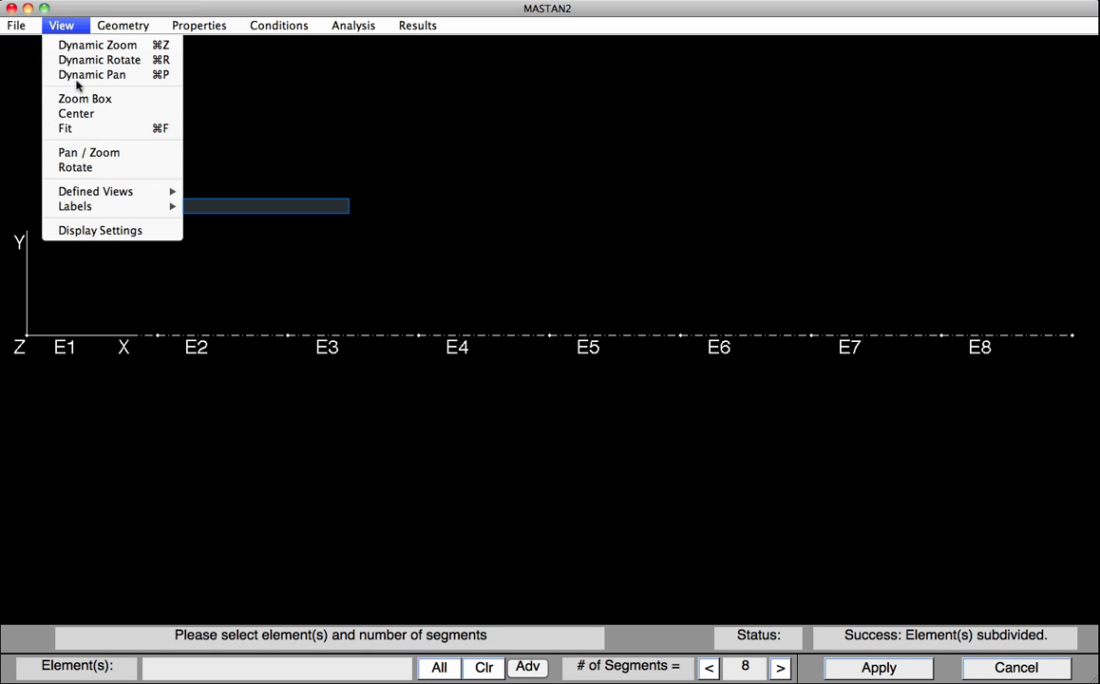
mouse_move(79, 207)
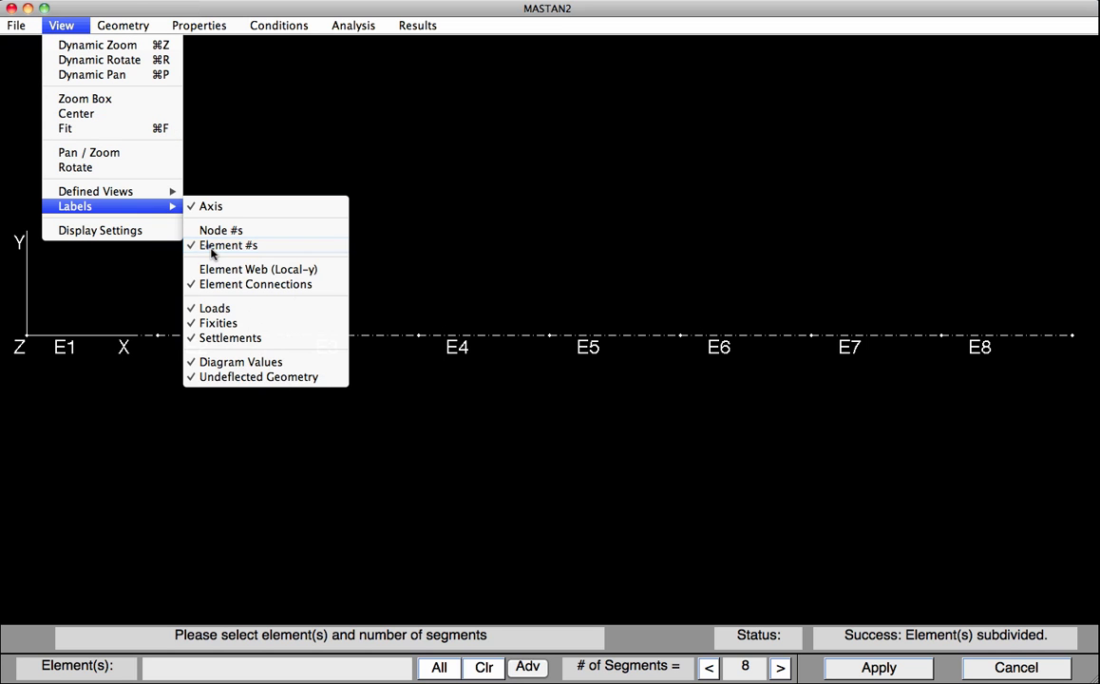
click(212, 250)
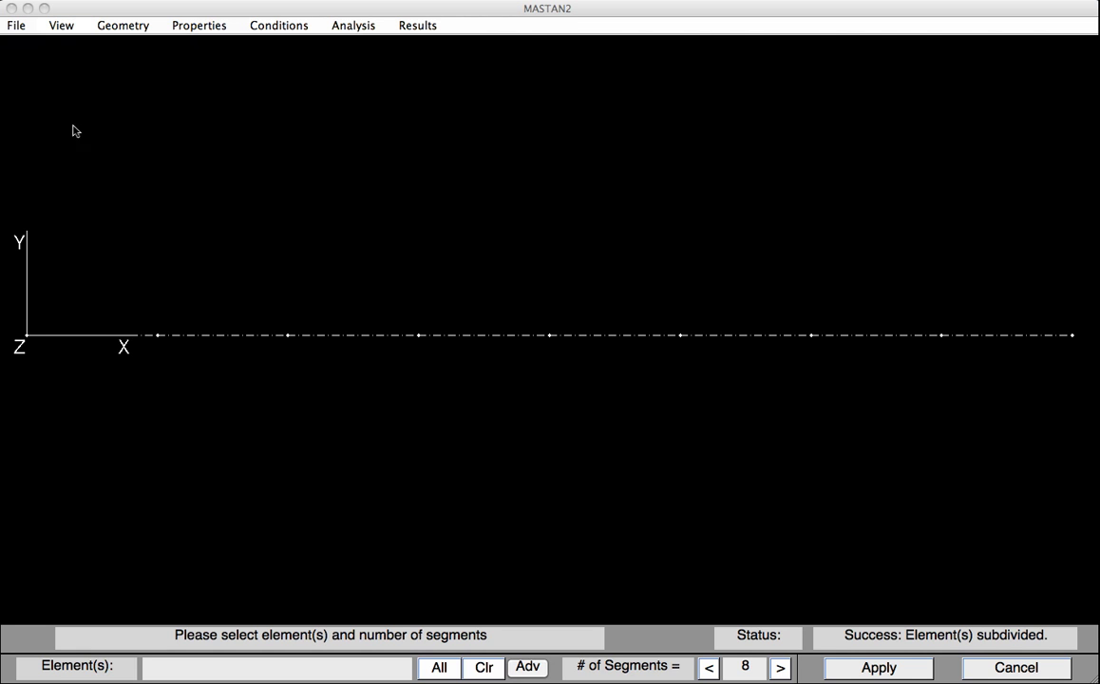
Show the model in the predefined isometric x-y-z view
click(62, 26)
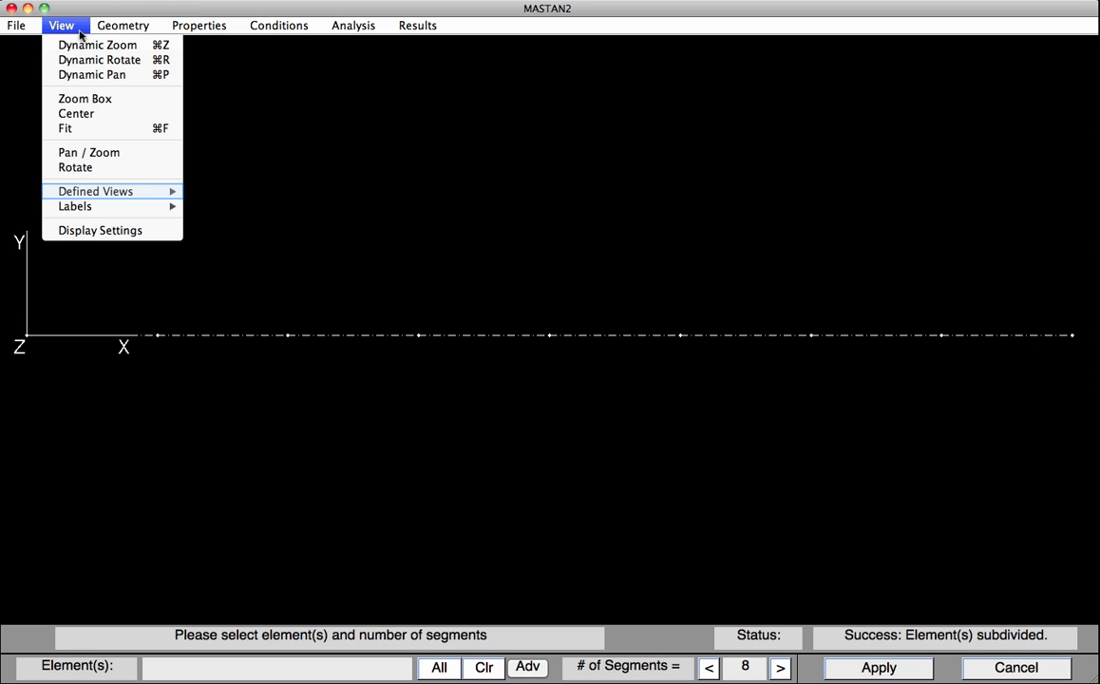
mouse_move(138, 190)
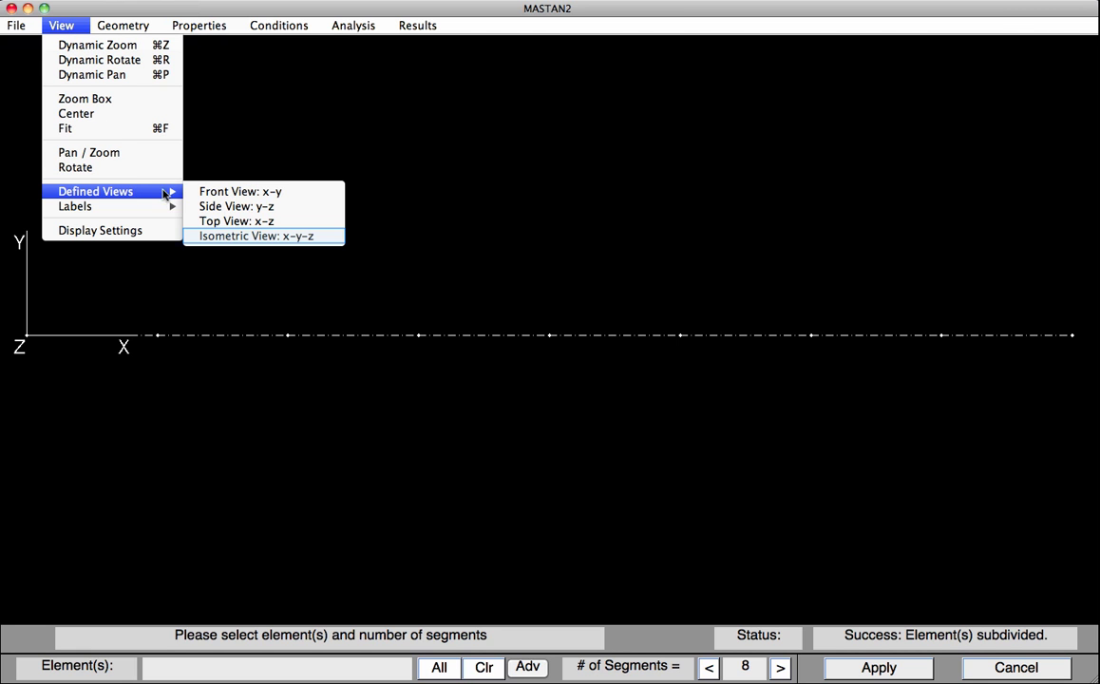
click(226, 237)
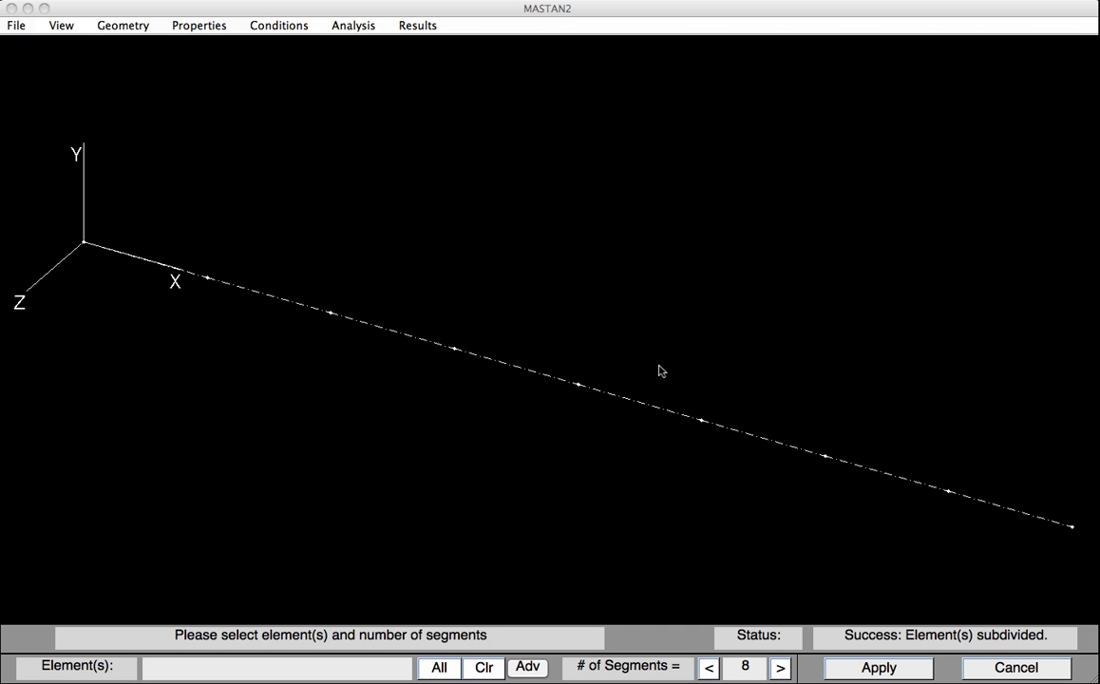
Duplicate the beam's midspan node once with a Delta y of 7
click(126, 26)
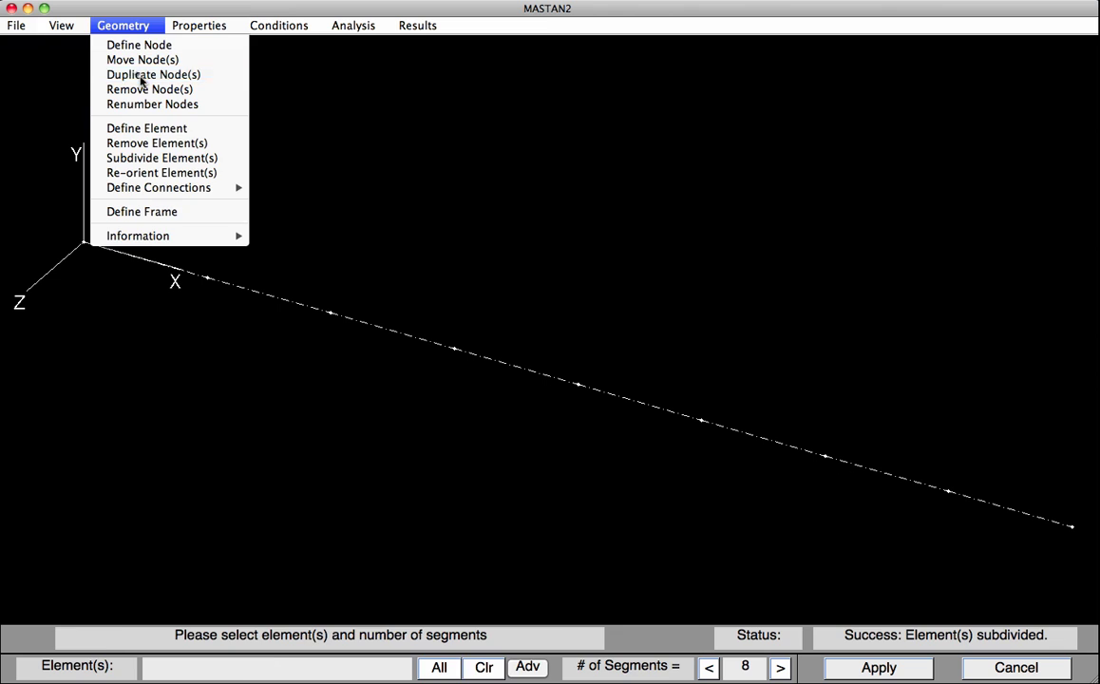
click(140, 76)
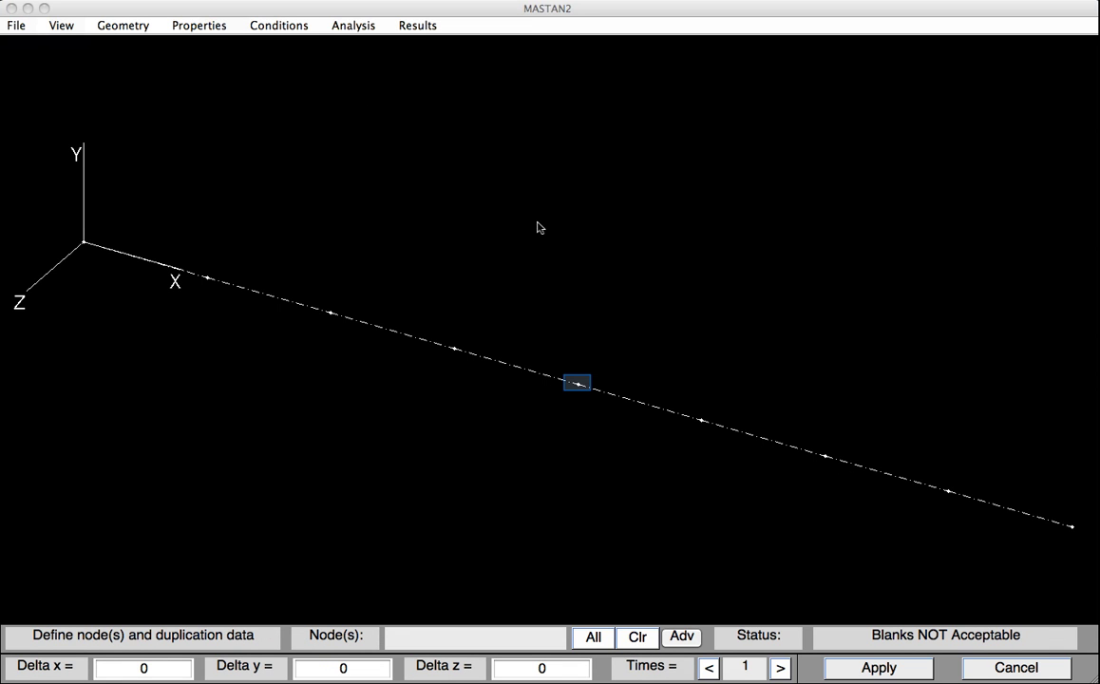
click(577, 384)
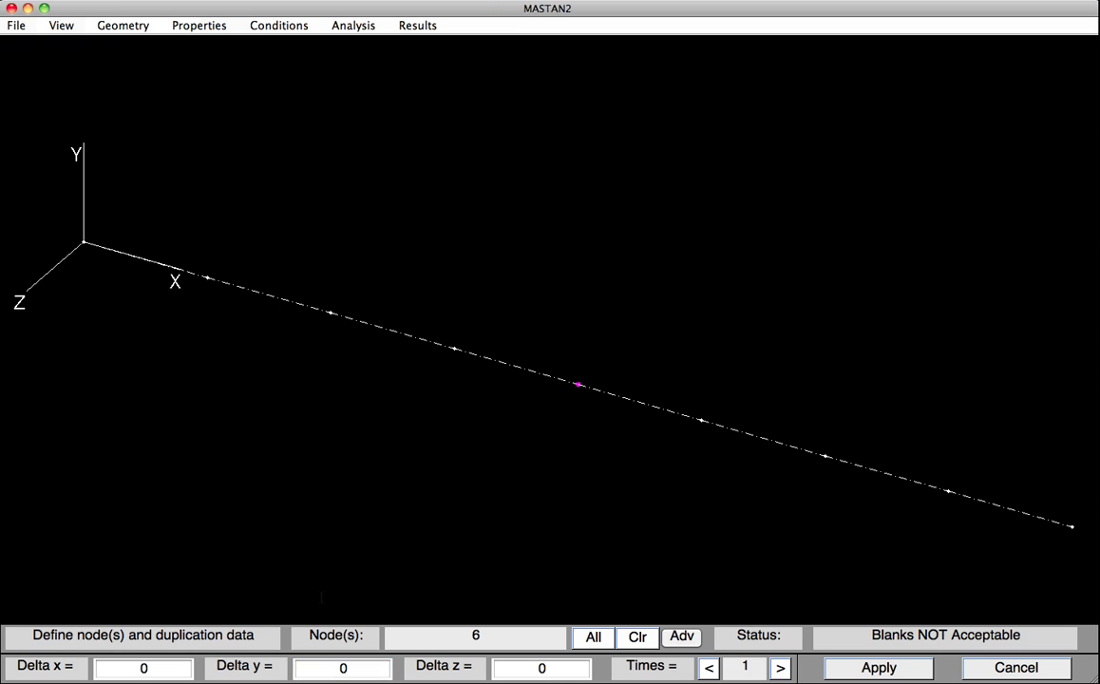
click(319, 668)
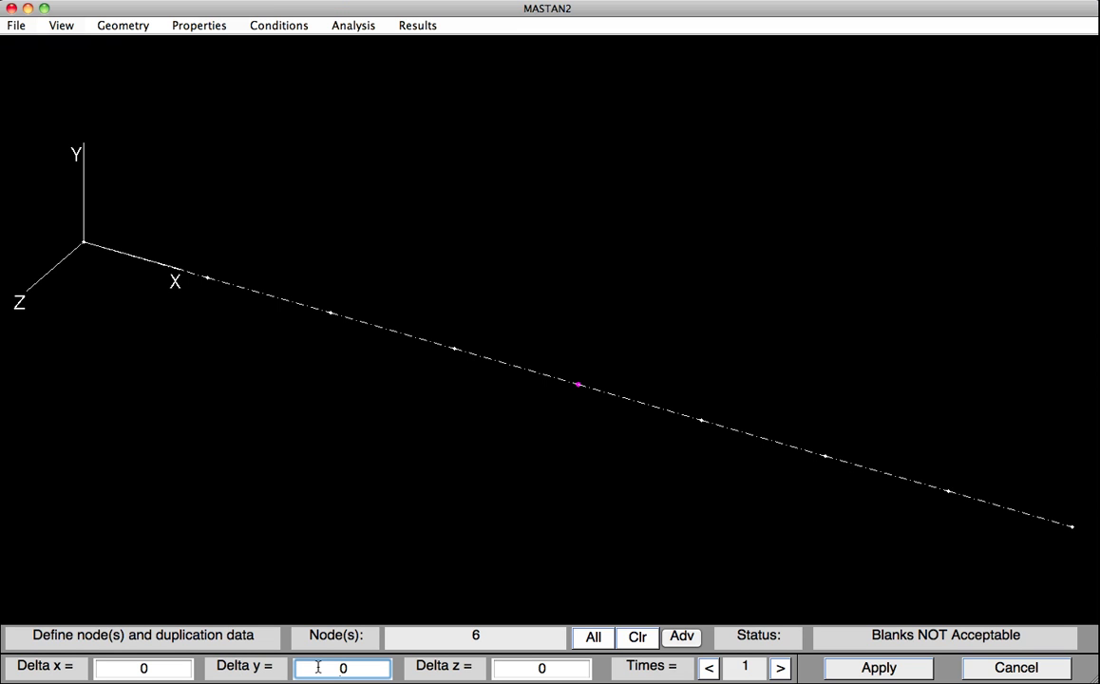
text(7.)
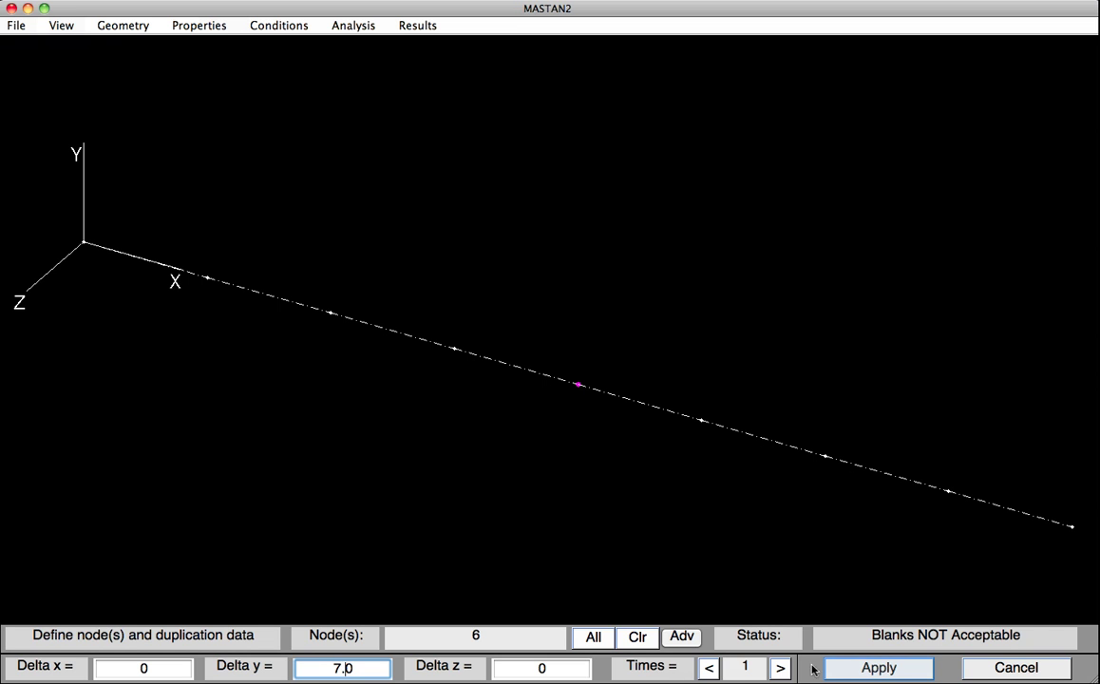
click(859, 669)
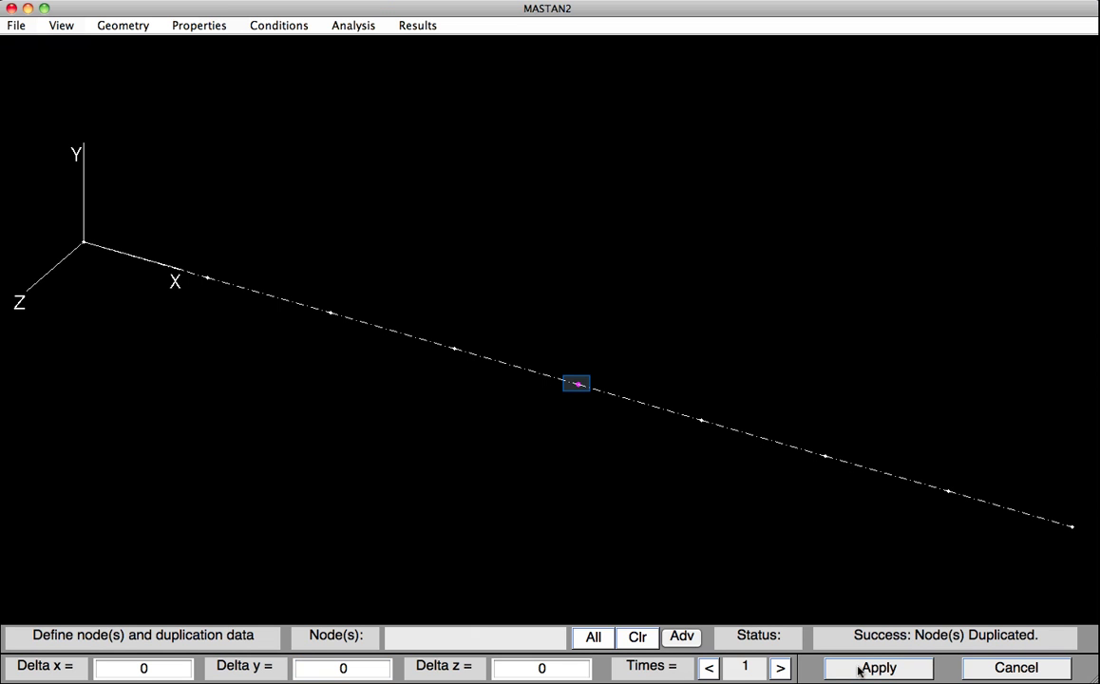
Duplicate the beam's midspan node once with a Delta y of -7
click(578, 384)
click(377, 669)
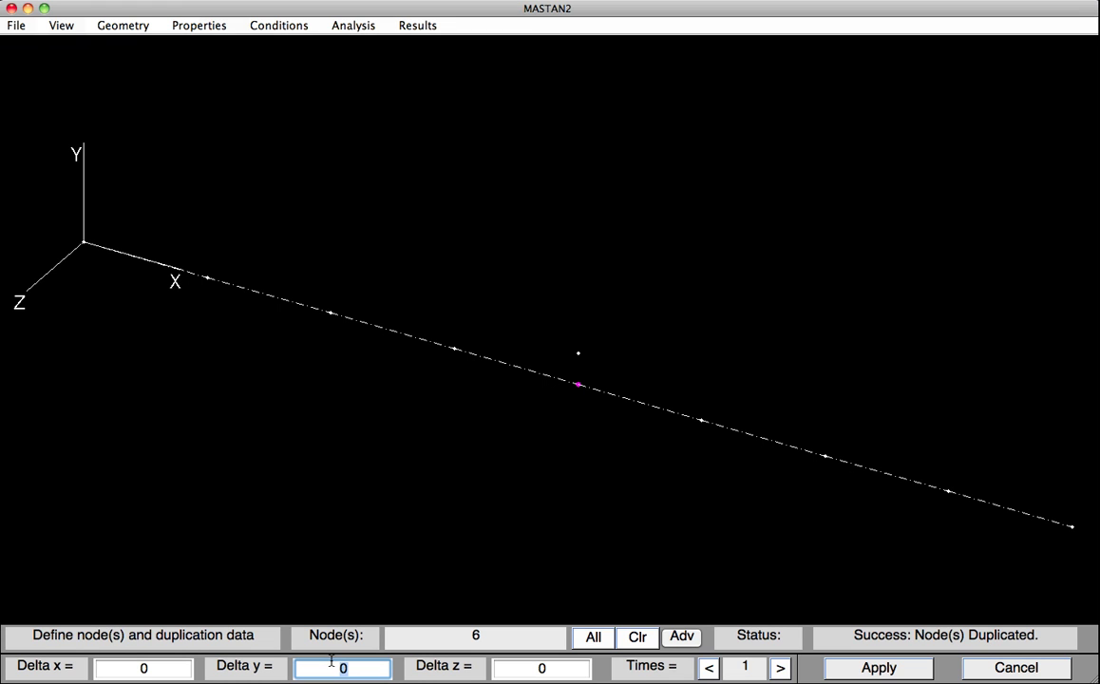
text(-7)
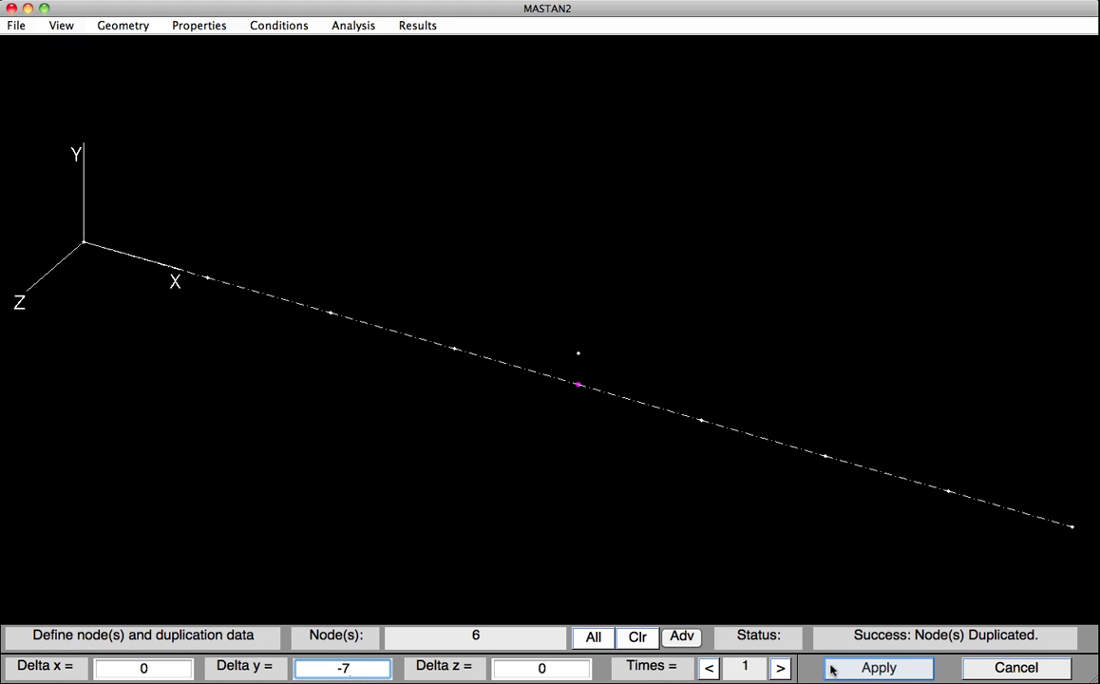
click(852, 669)
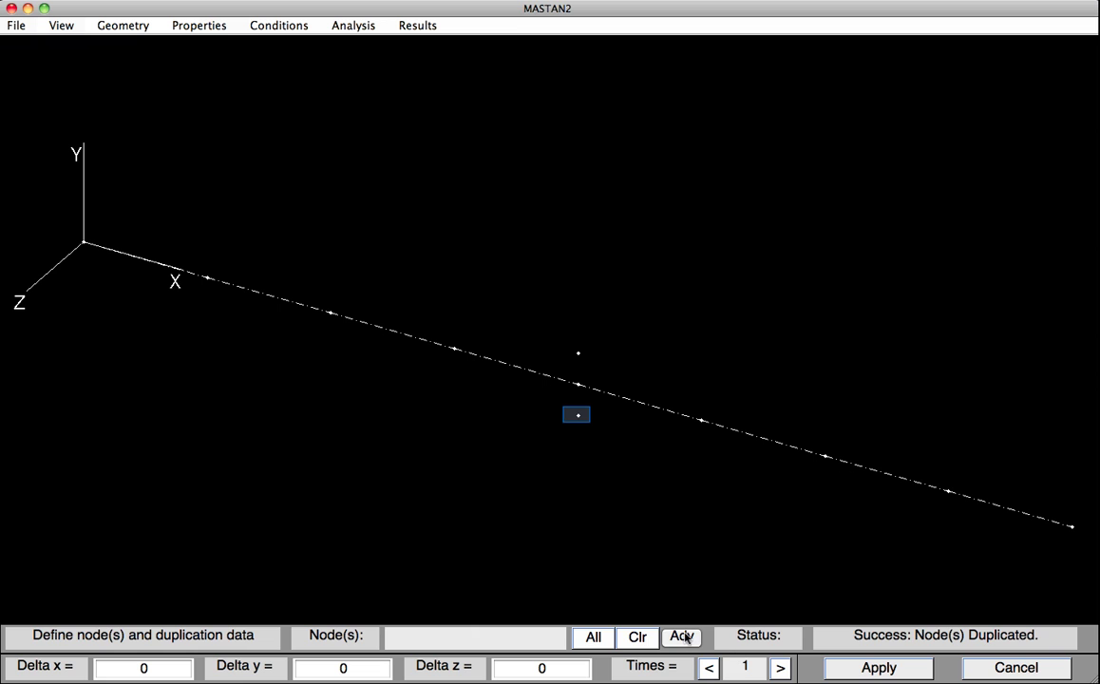
Duplicate the two nodes directly above and below midspan once with a Delta z of 4
click(578, 416)
click(577, 352)
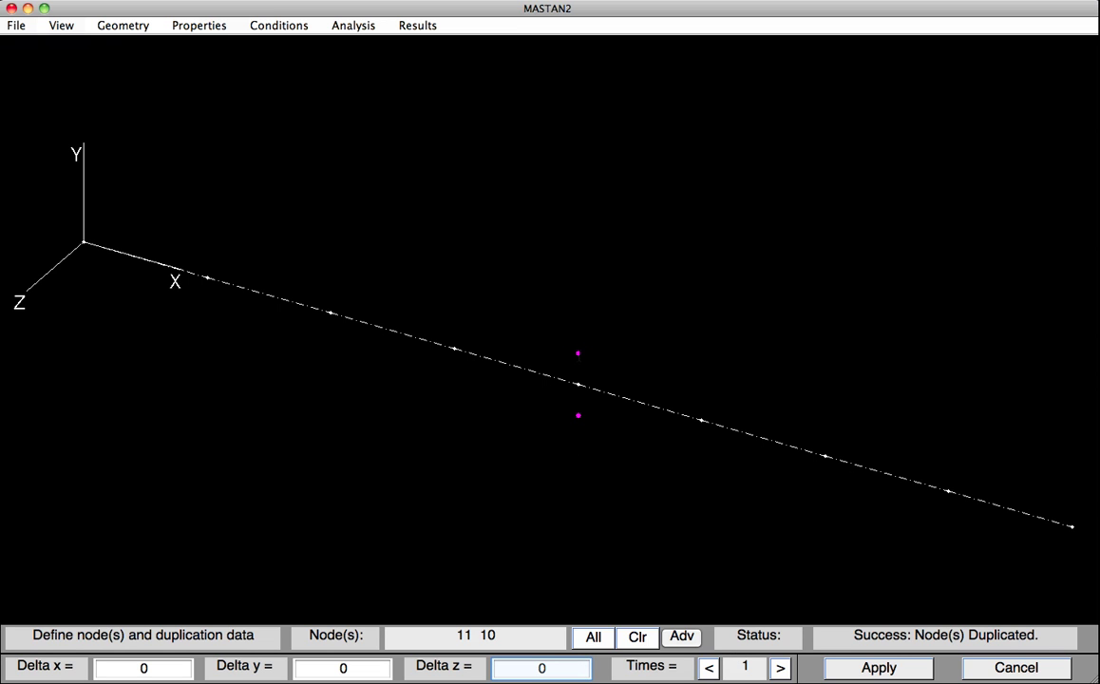
click(509, 668)
text(4.)
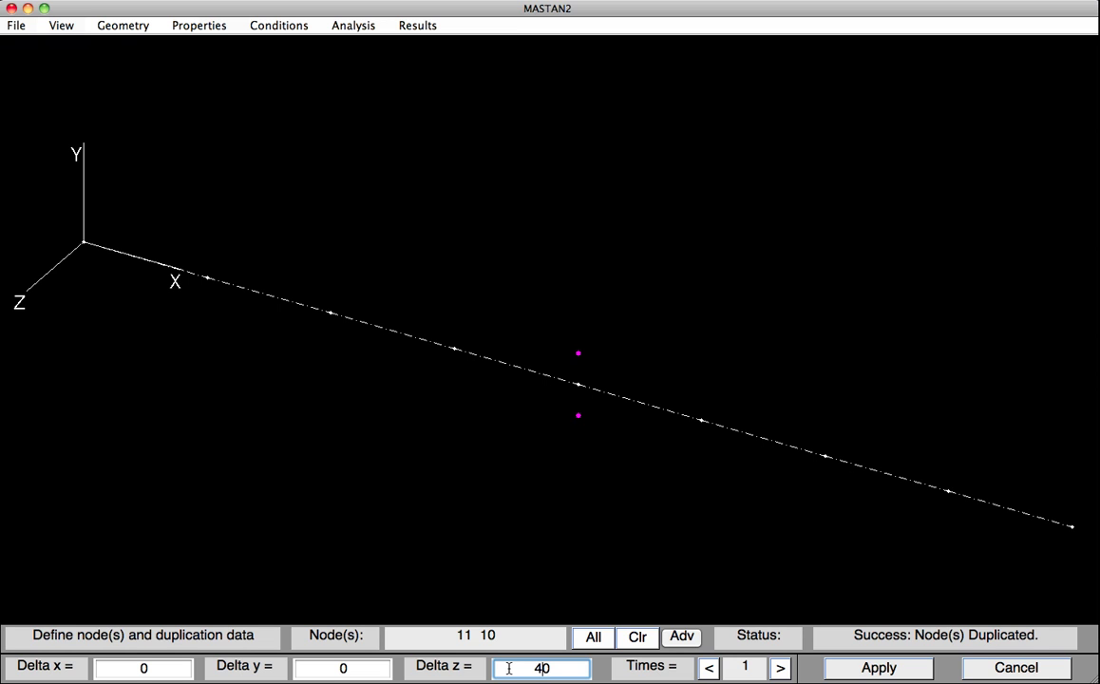
click(834, 668)
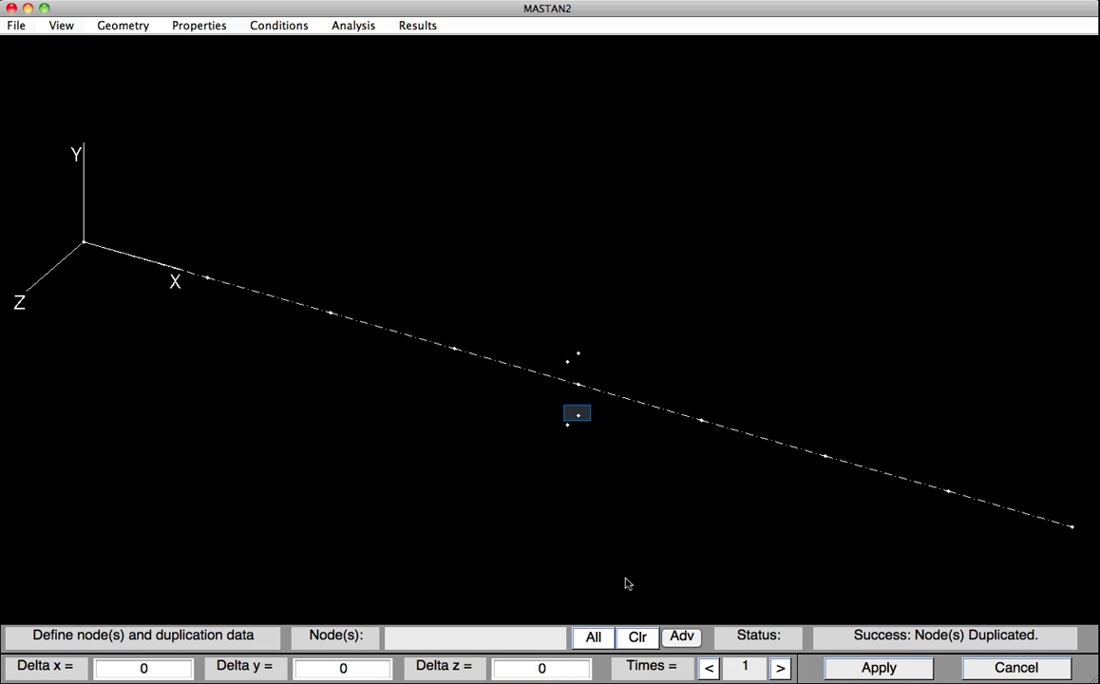
Duplicate the nodes directly above and below midspan once with a Delta z of -4
click(580, 417)
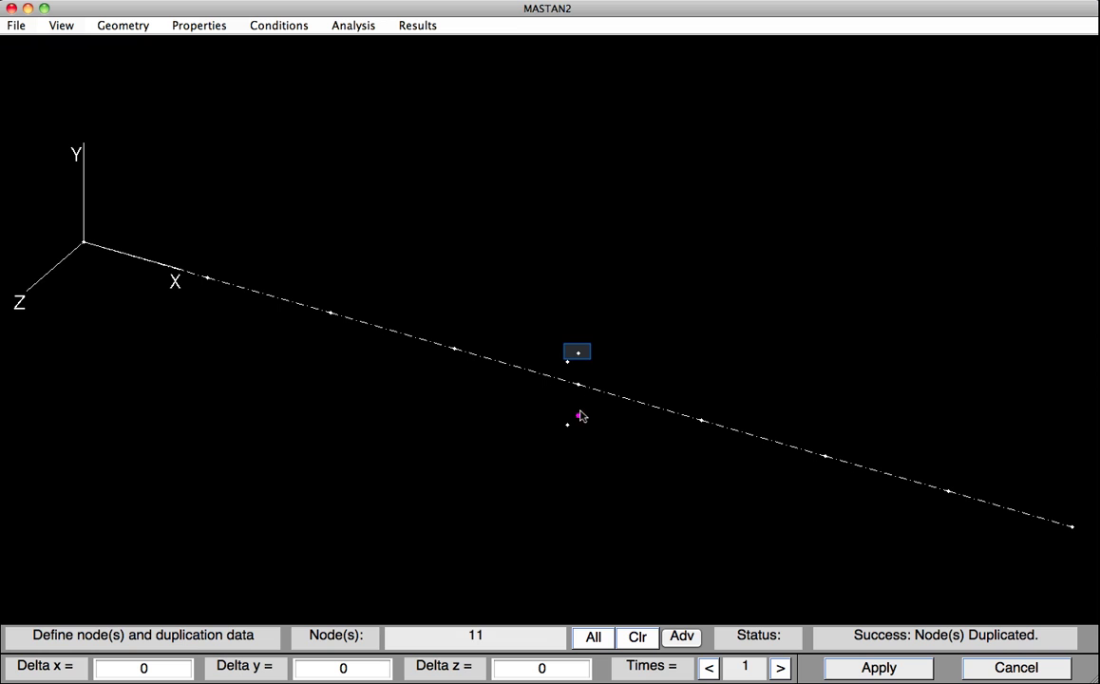
click(578, 353)
click(504, 667)
text(-4.)
click(843, 670)
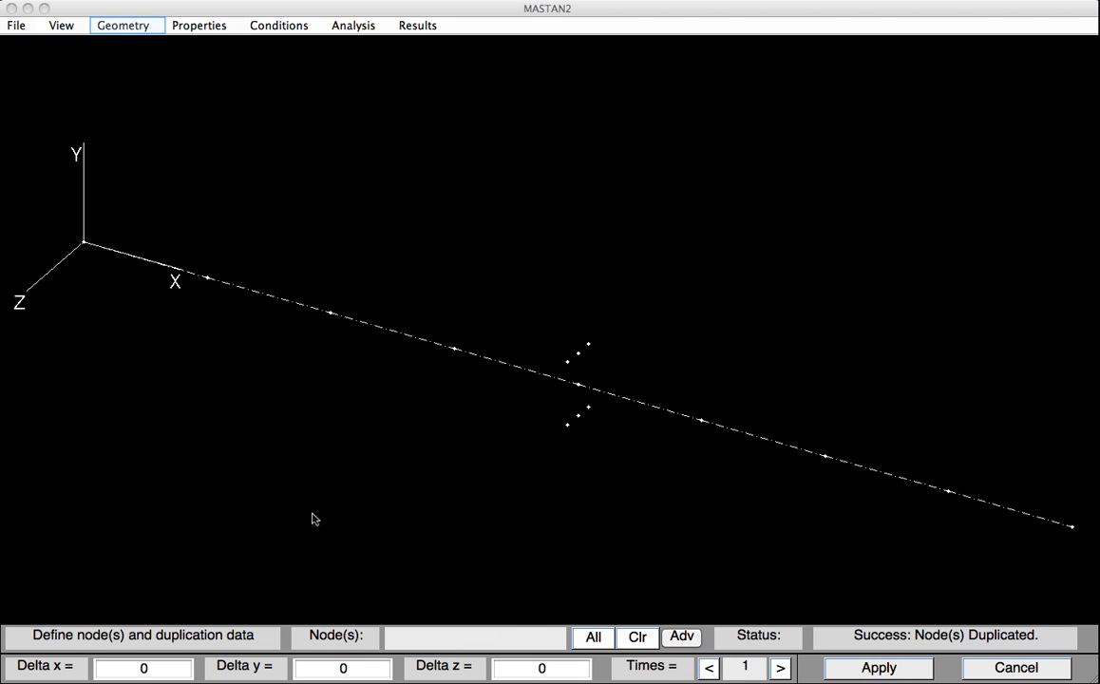
Define two vertical web elements joining the beam's midspan node to the nodes directly below and above it, with Beta 0
click(124, 27)
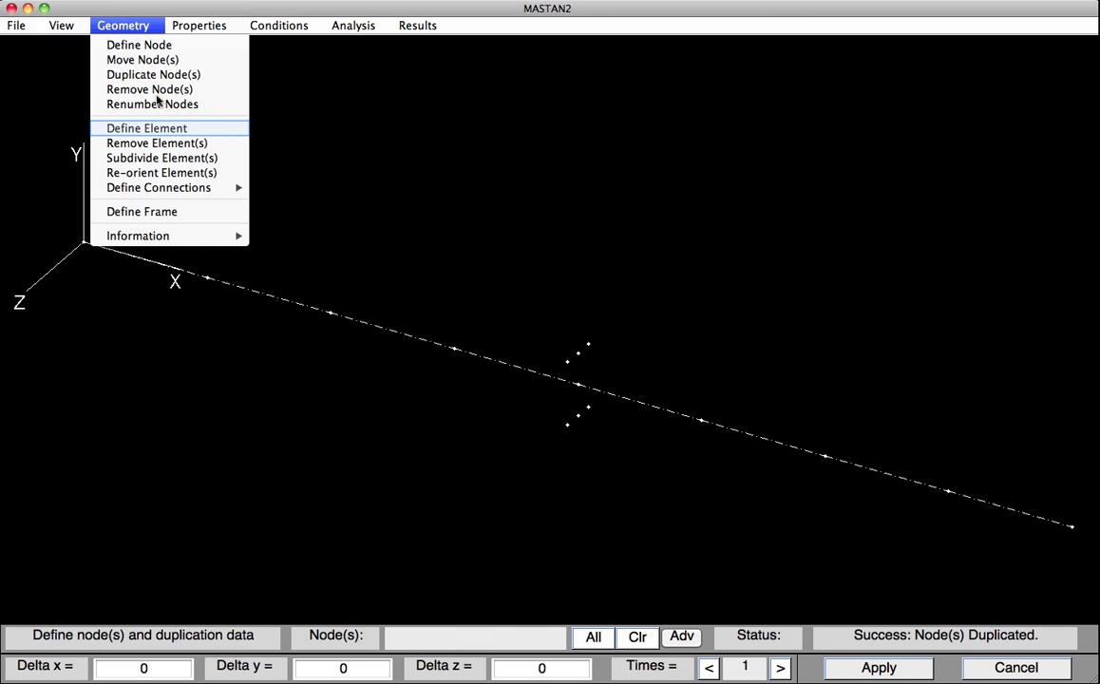
click(155, 126)
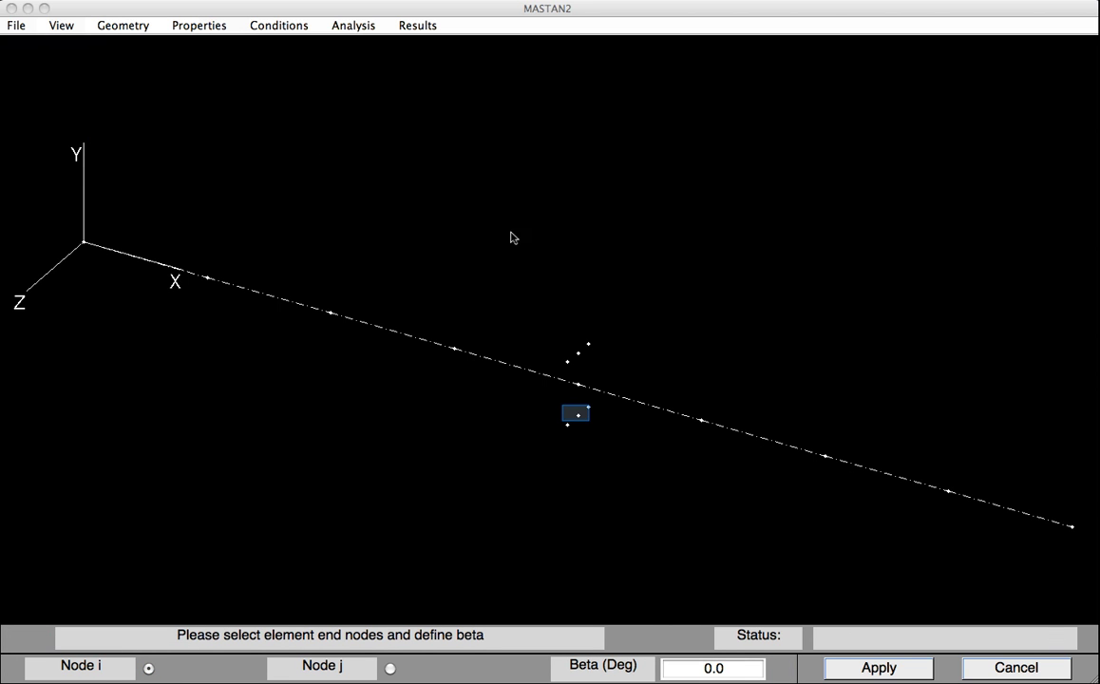
click(579, 415)
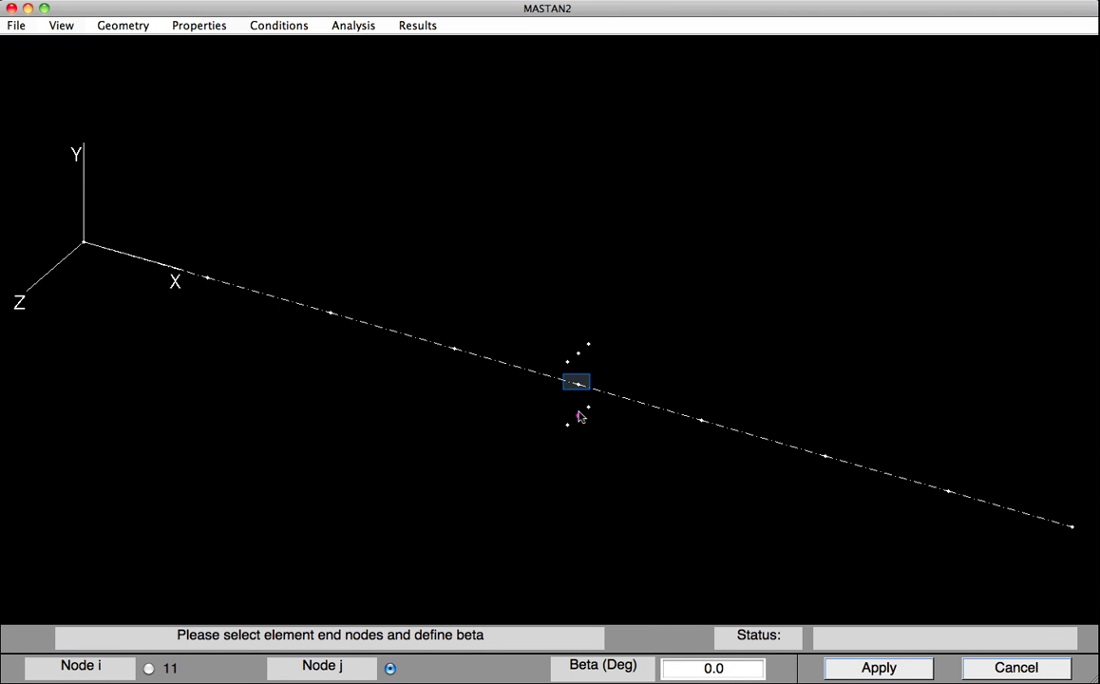
click(579, 384)
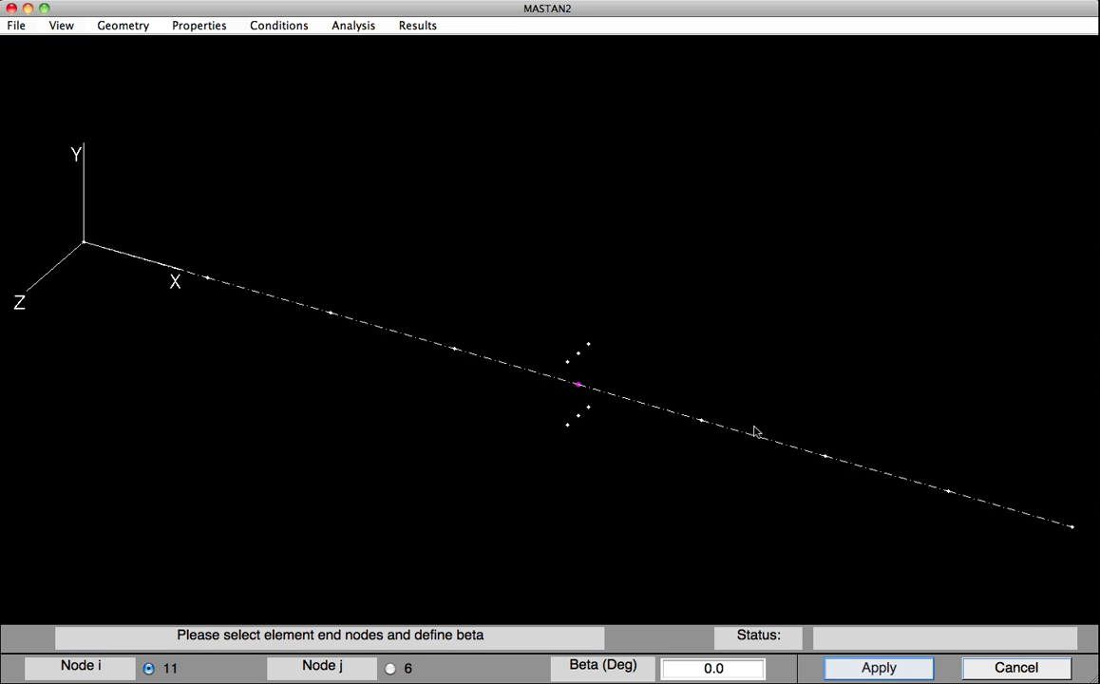
click(860, 666)
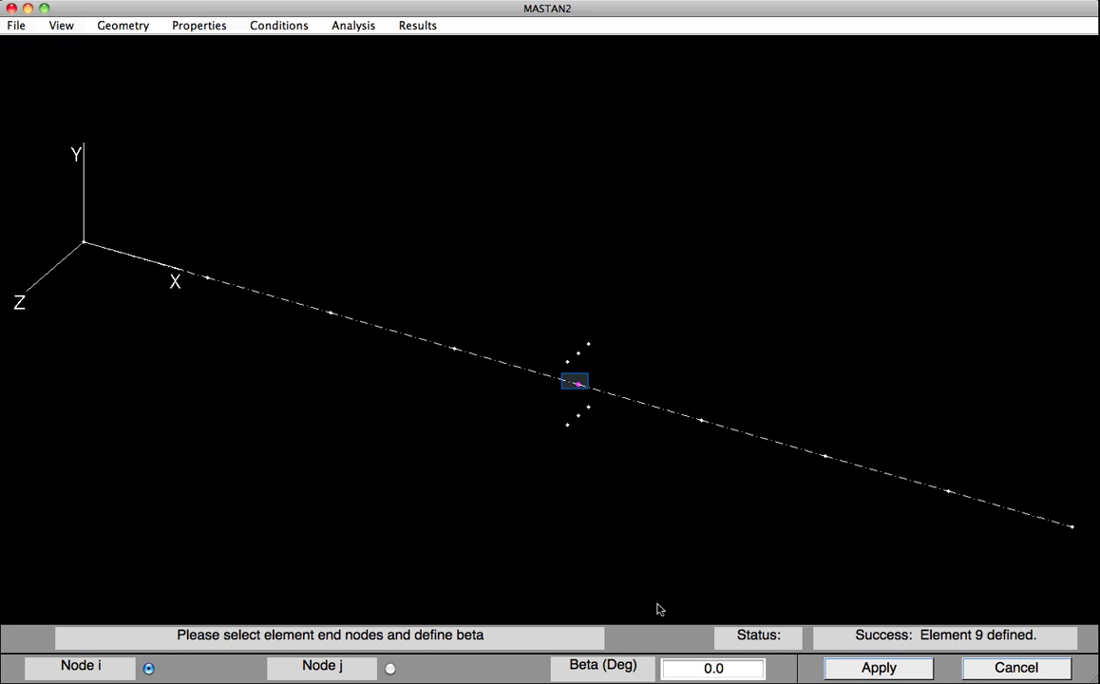
click(578, 383)
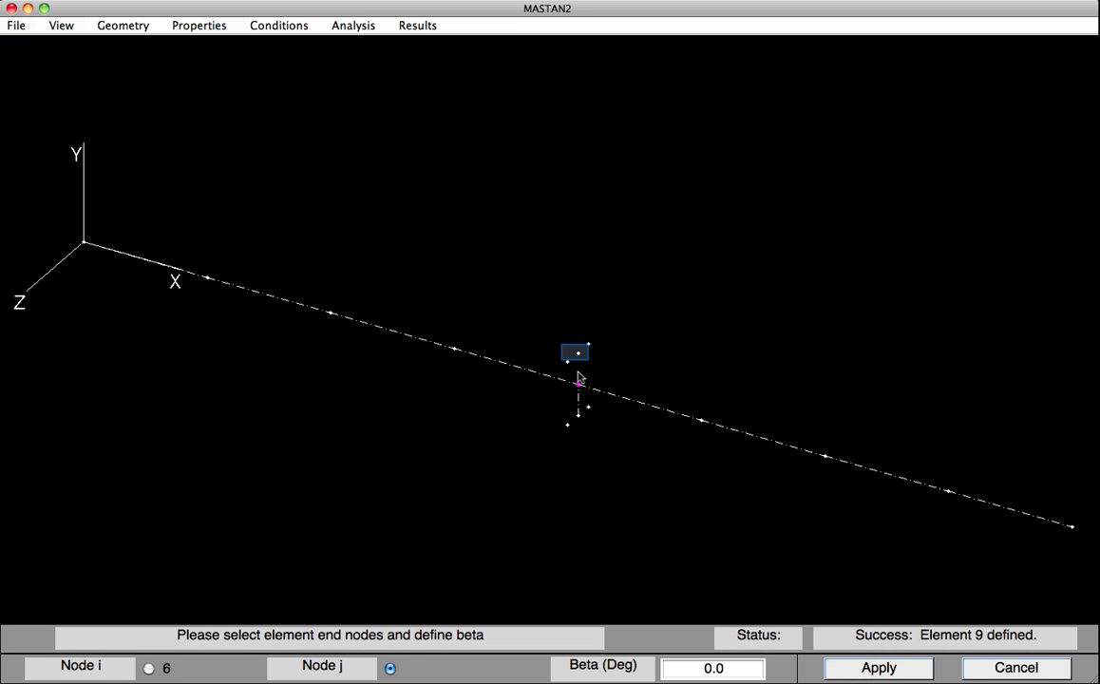
click(578, 355)
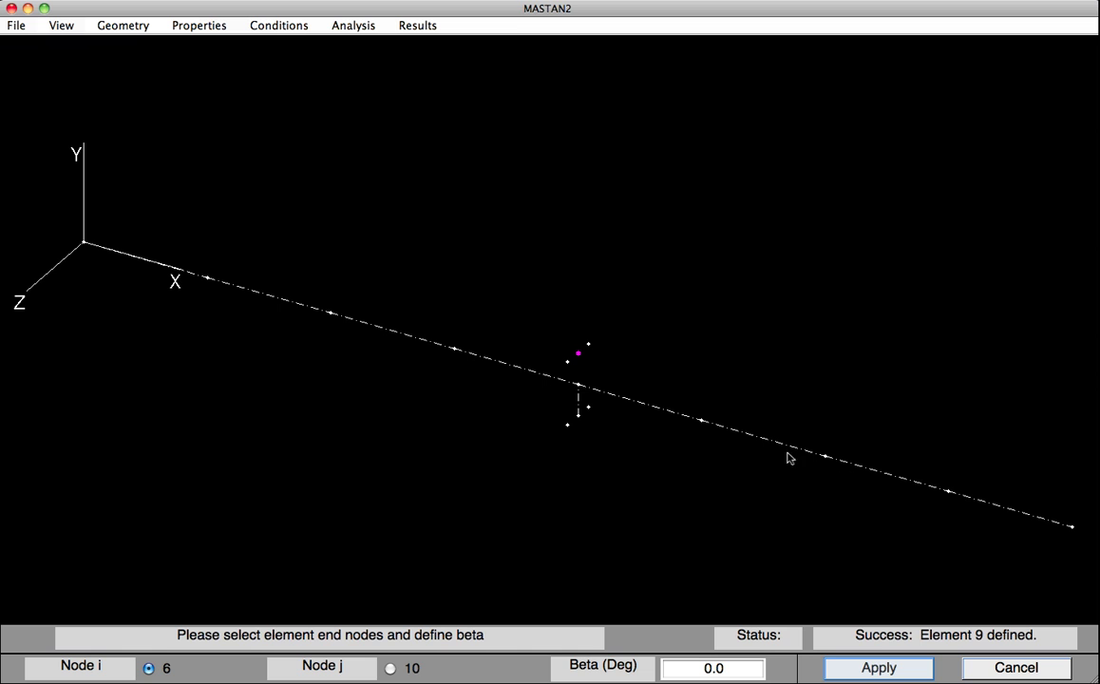
click(840, 666)
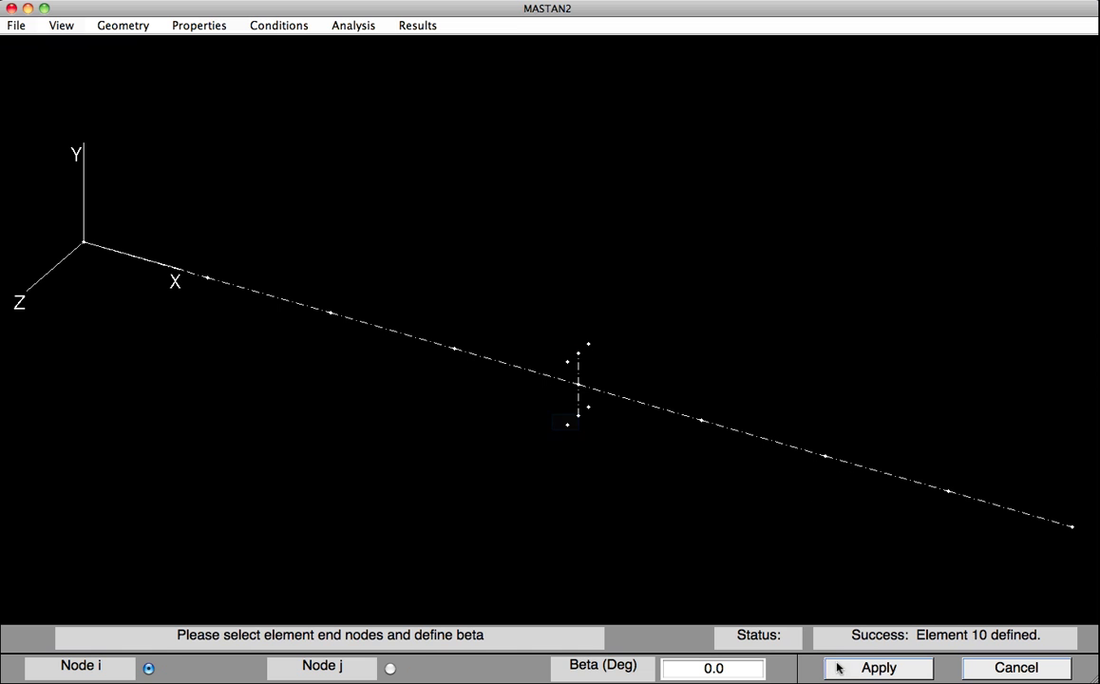
Define two bottom flange elements joining the node directly below midspan to the outer nodes on either side of it in z
click(568, 425)
click(580, 417)
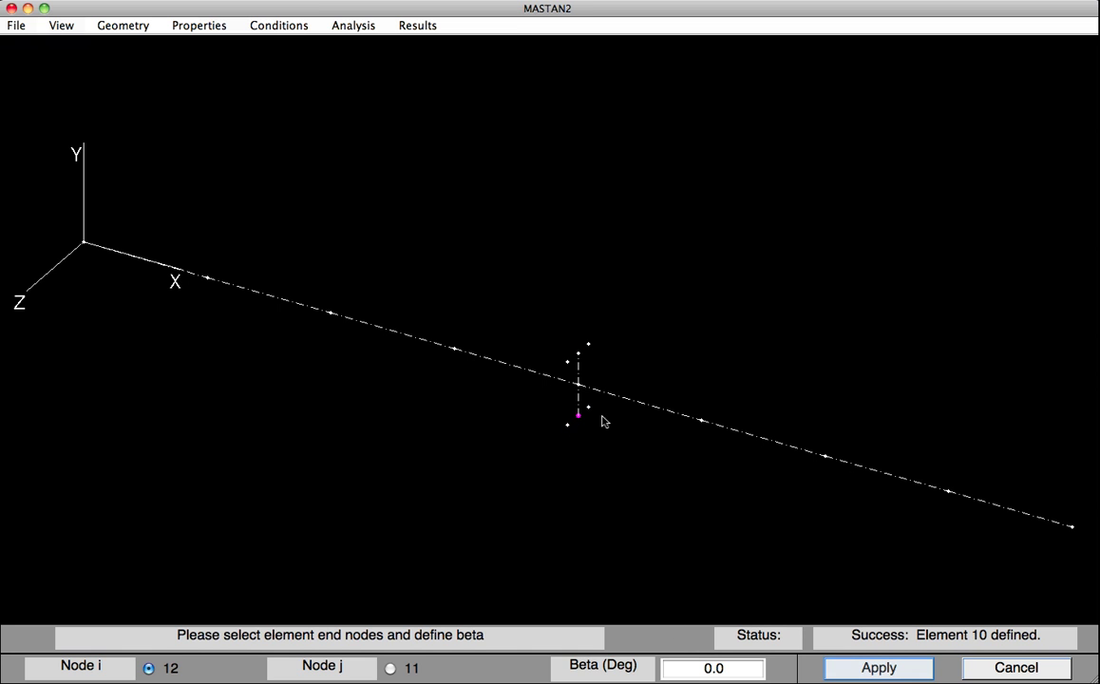
click(861, 665)
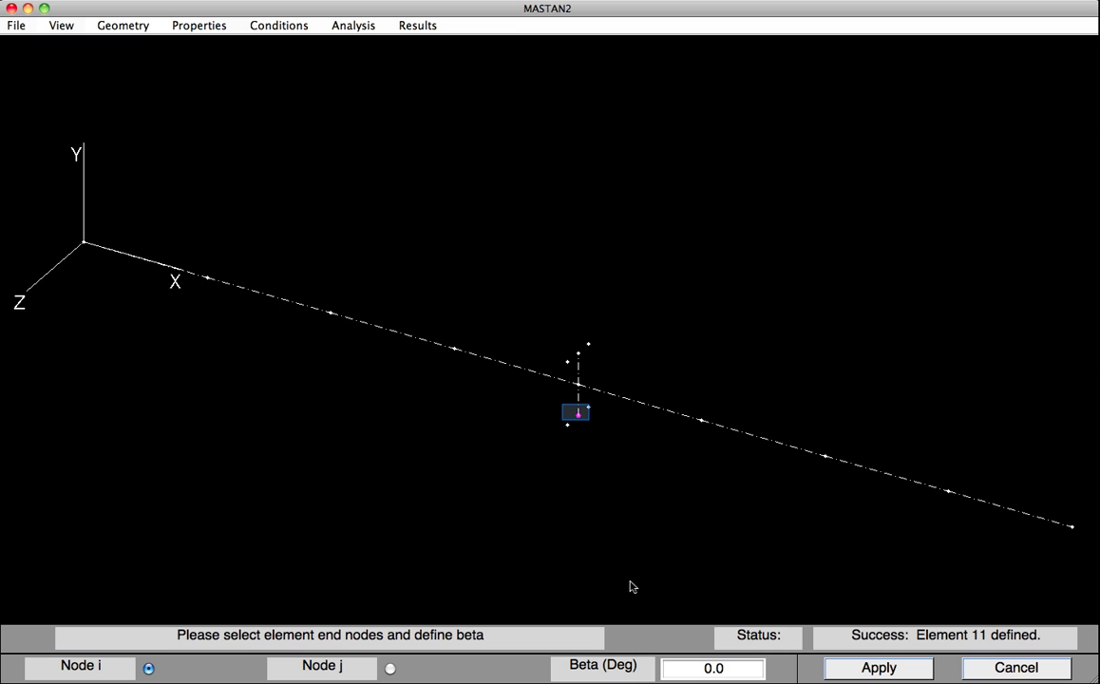
click(578, 414)
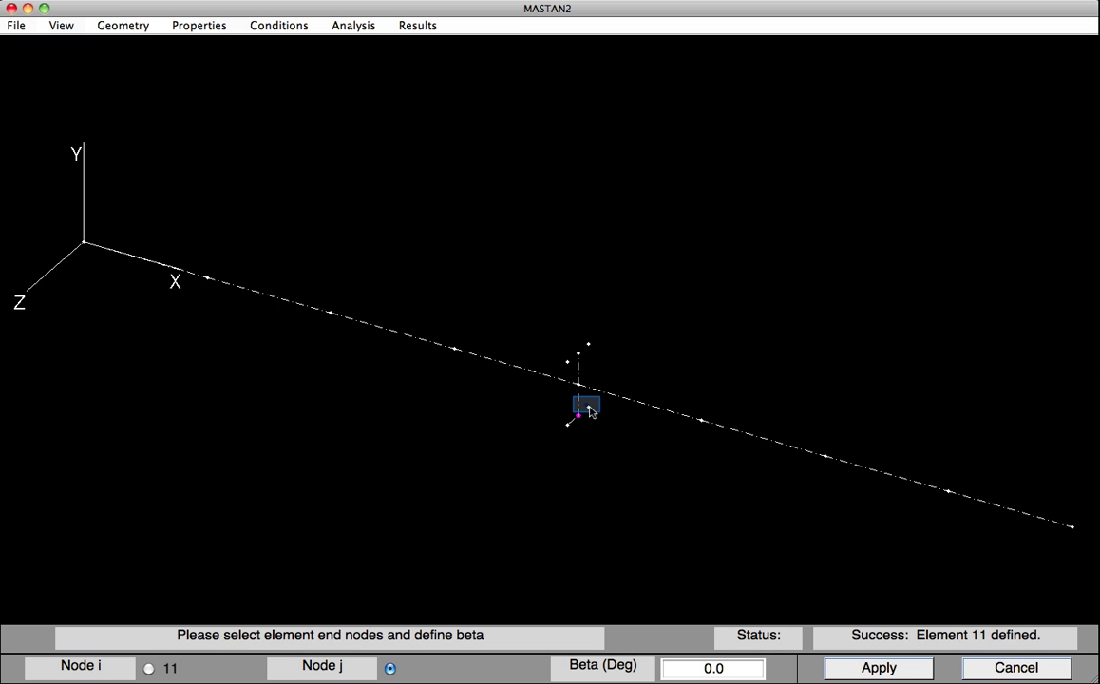
click(588, 408)
click(841, 665)
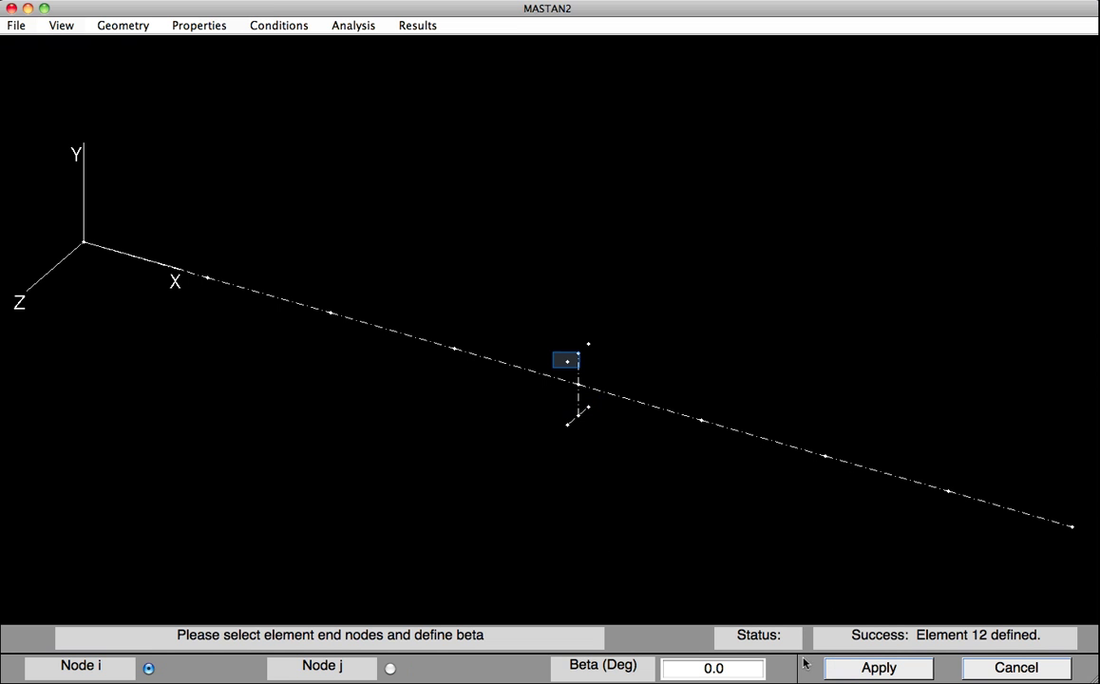
Define two top flange elements joining the node directly above midspan to the outer nodes on either side of it in z
click(572, 364)
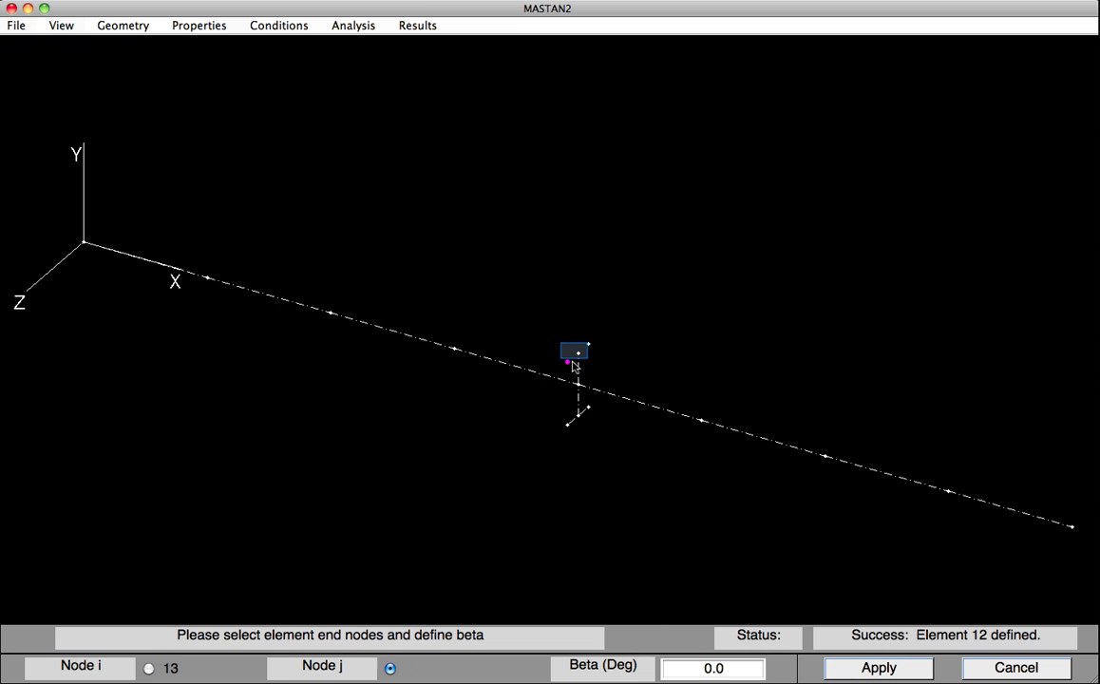
click(577, 354)
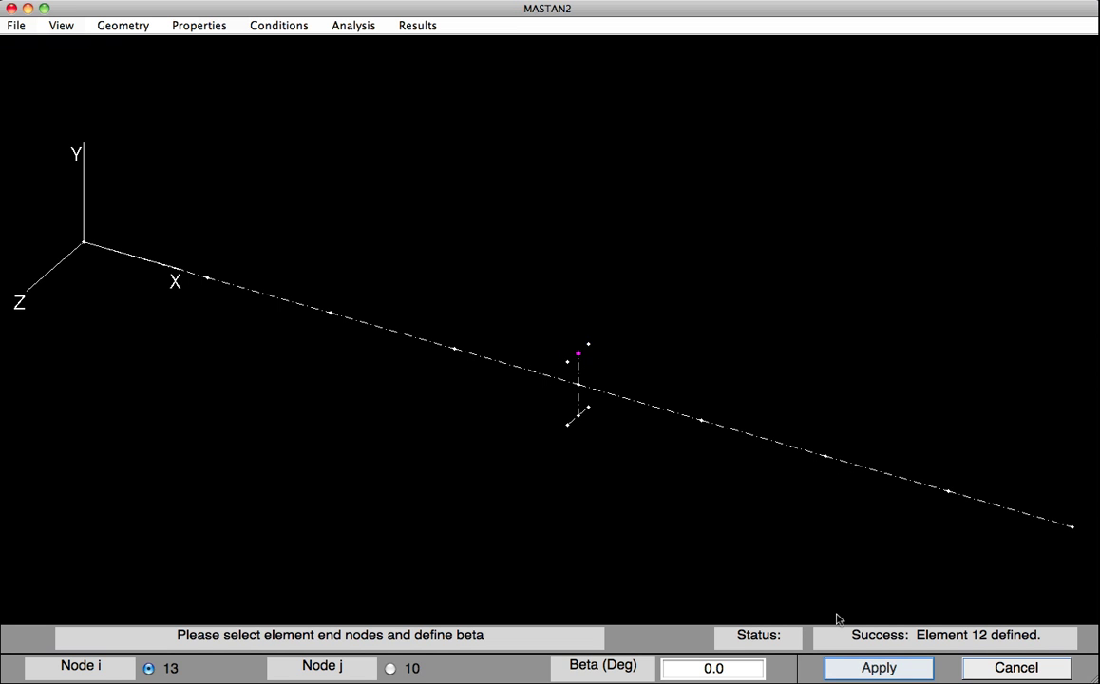
click(841, 666)
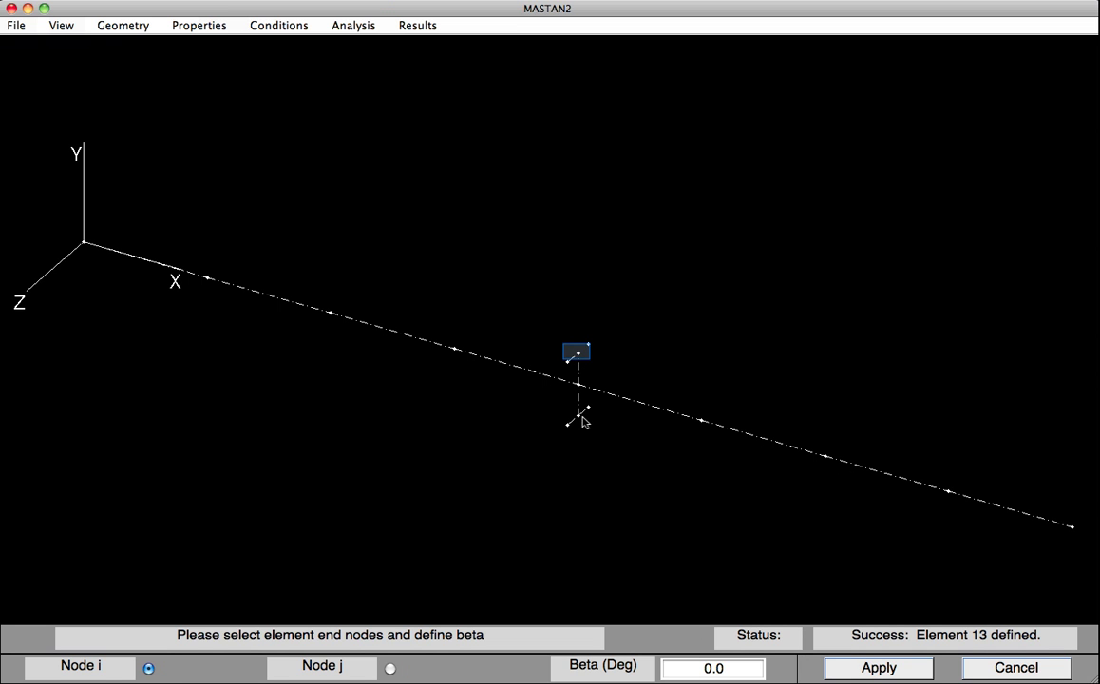
click(577, 353)
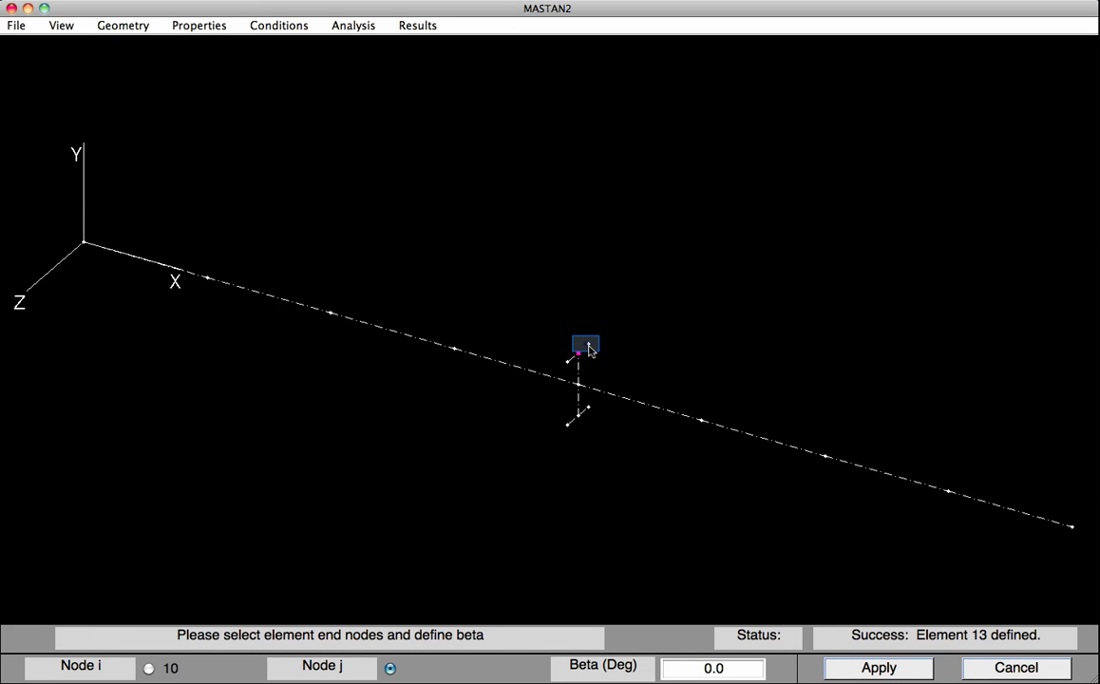
click(589, 348)
click(866, 670)
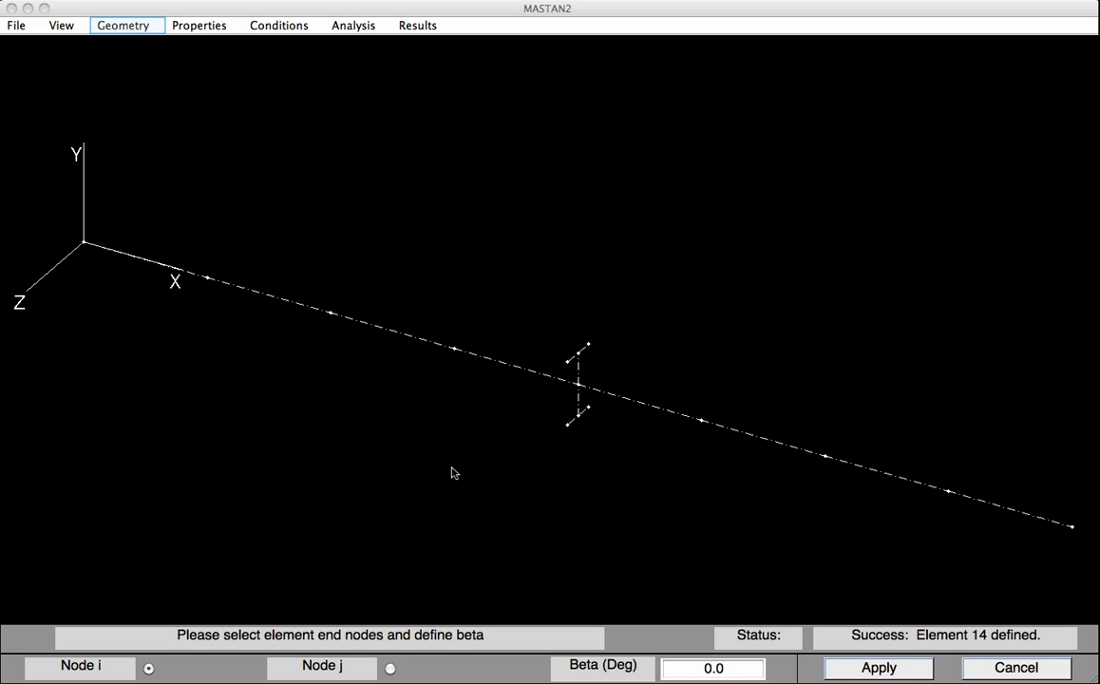
Define torsion connections for beam elements 1 through 8 with Continuous warping restraint at both node i and node j
click(124, 25)
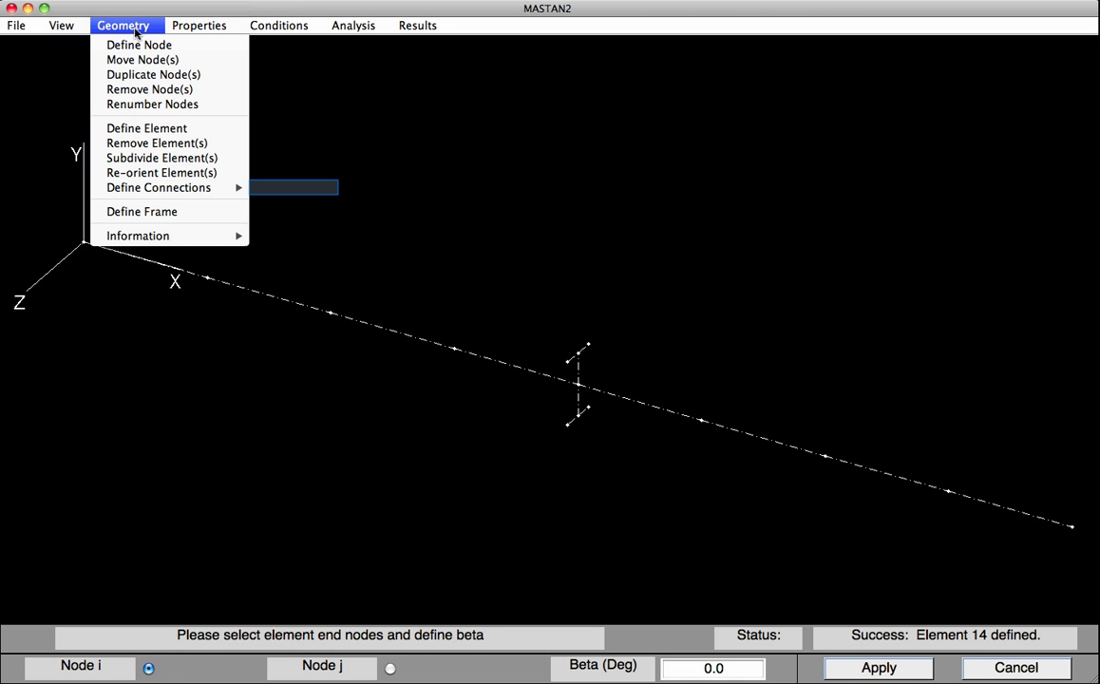
mouse_move(157, 187)
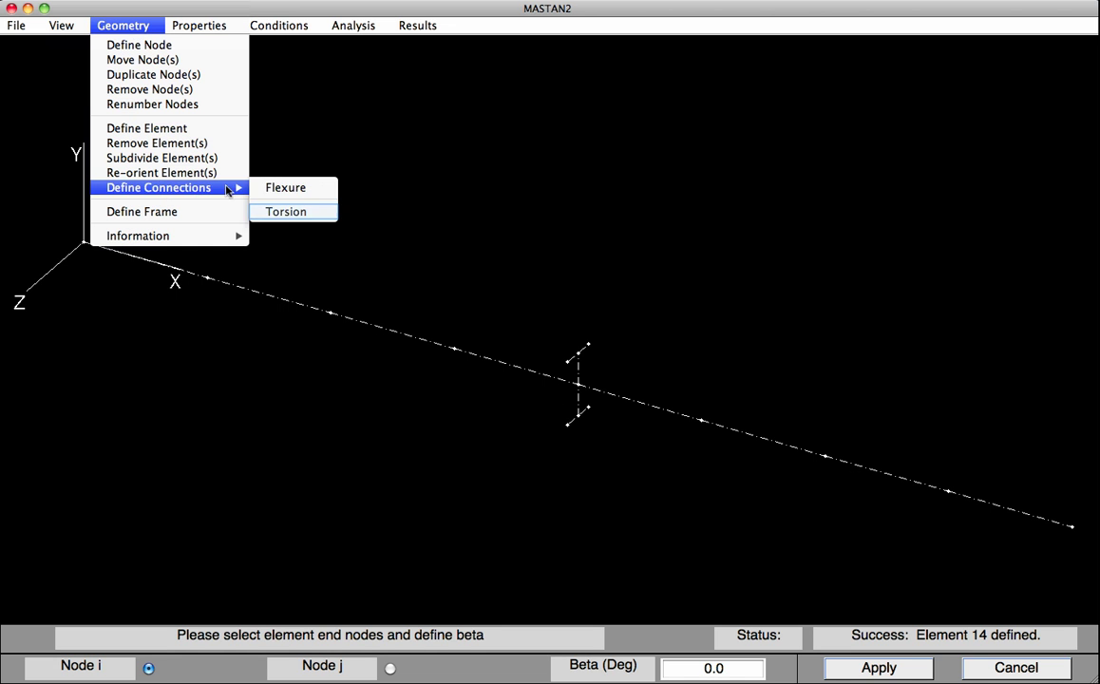
click(300, 213)
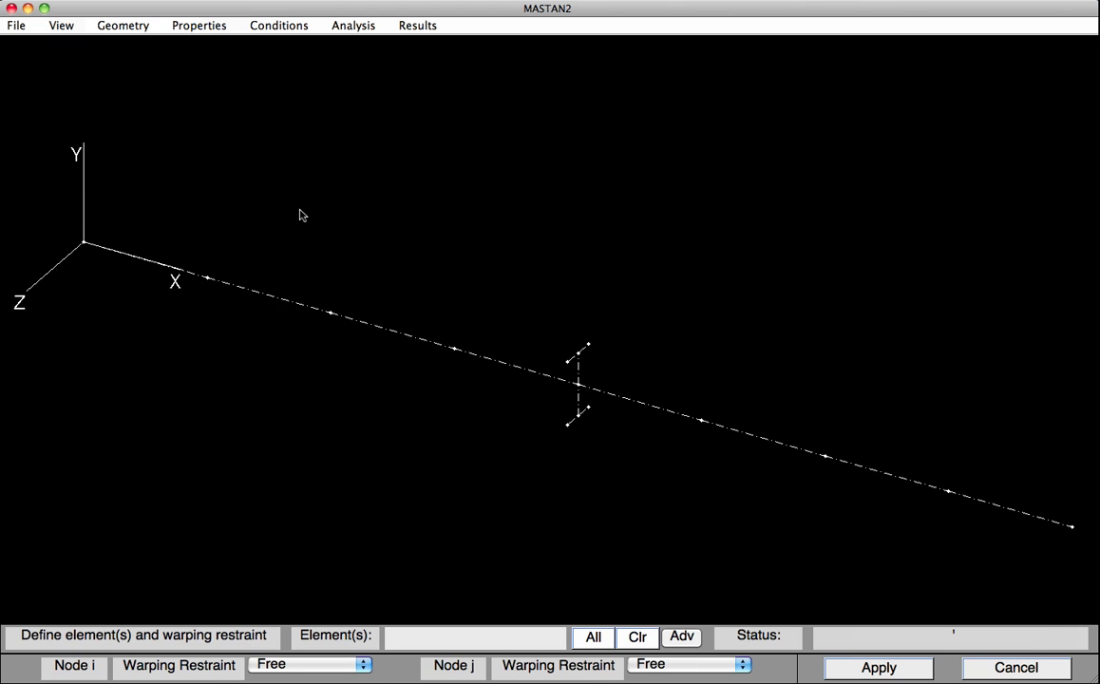
click(176, 268)
click(264, 294)
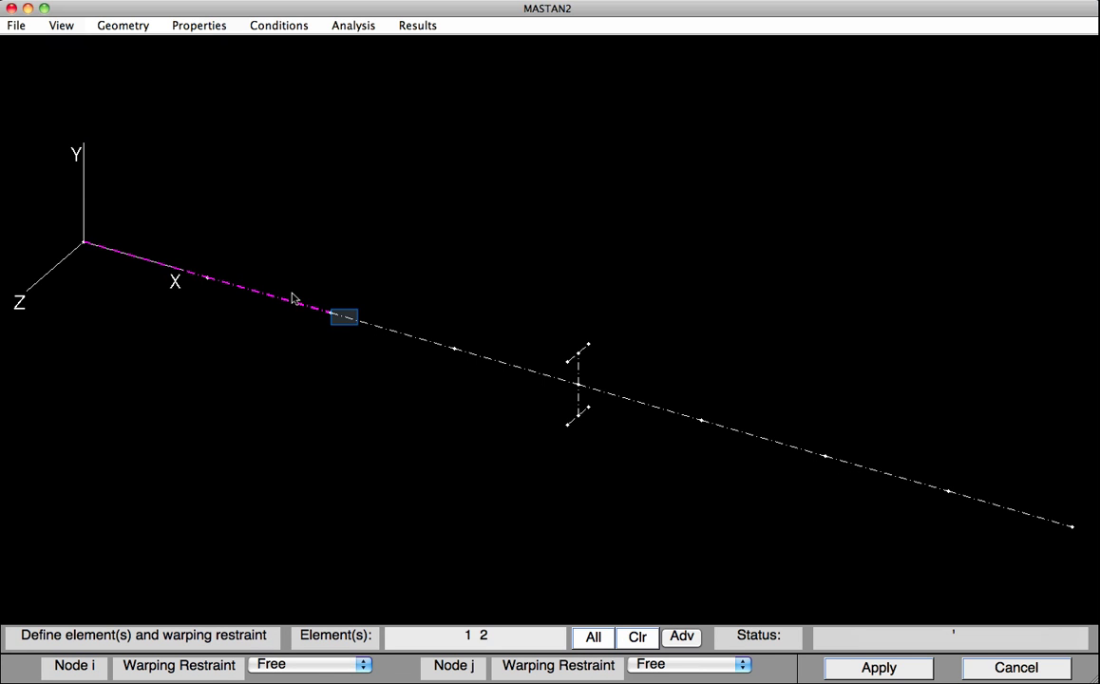
click(347, 323)
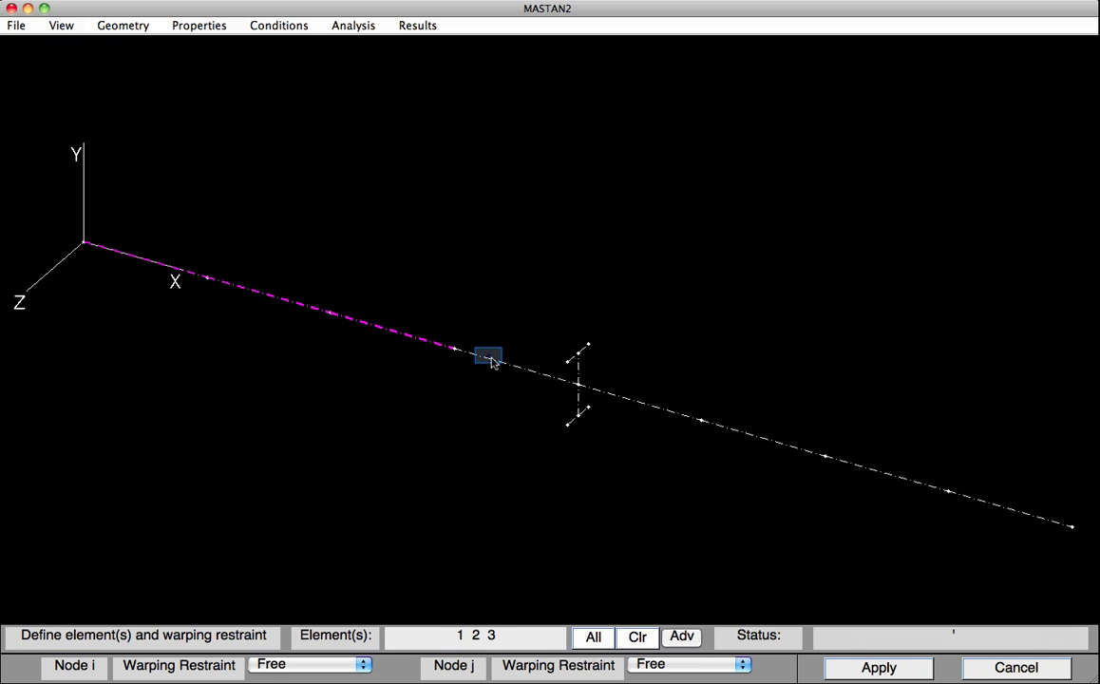
click(532, 366)
click(634, 397)
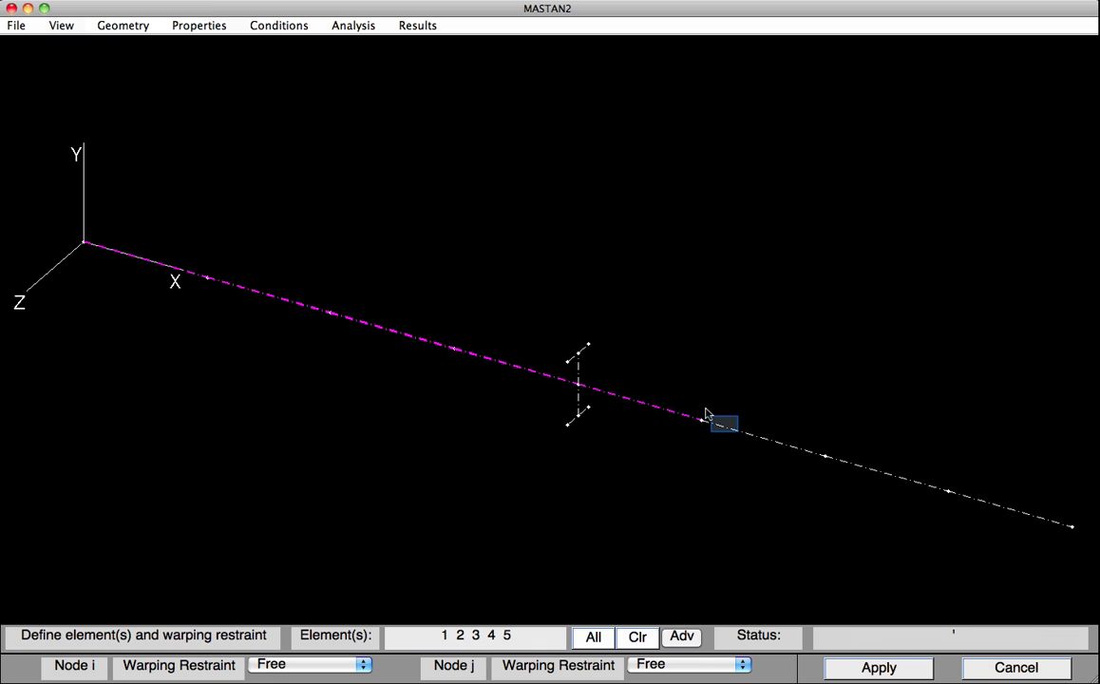
click(731, 429)
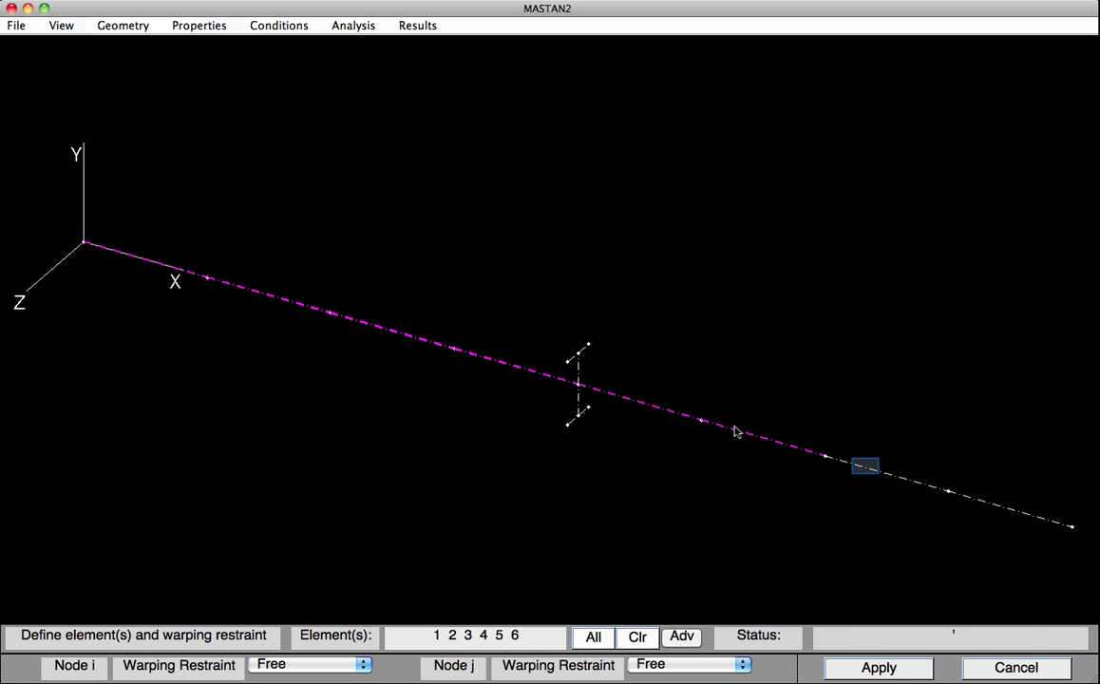
click(868, 472)
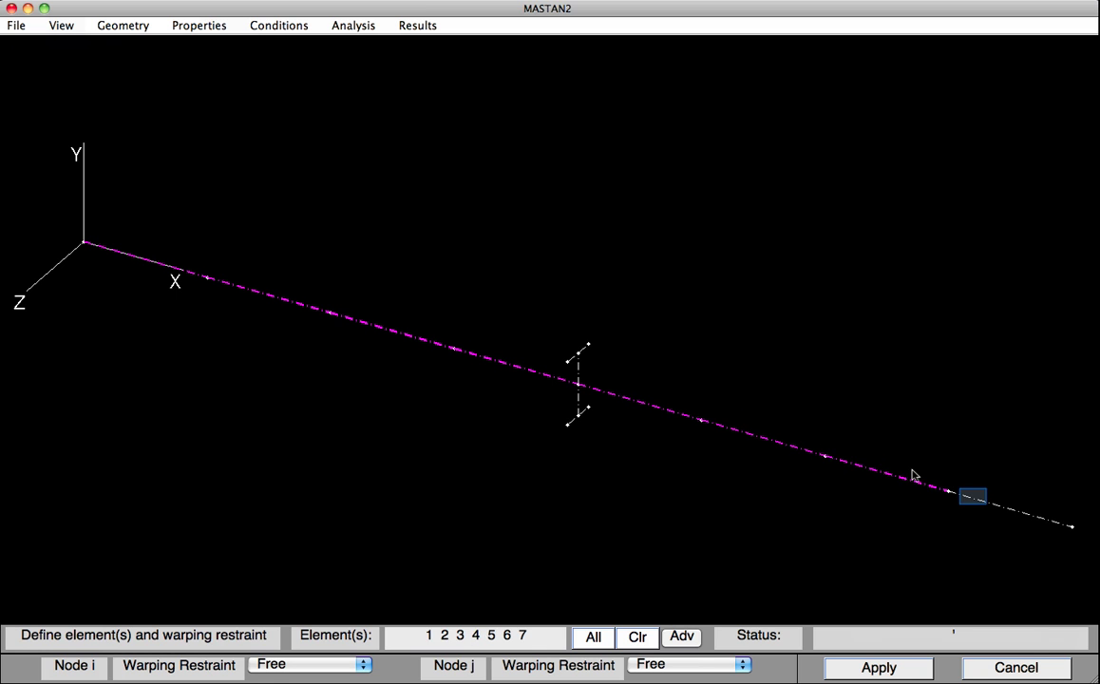
click(977, 504)
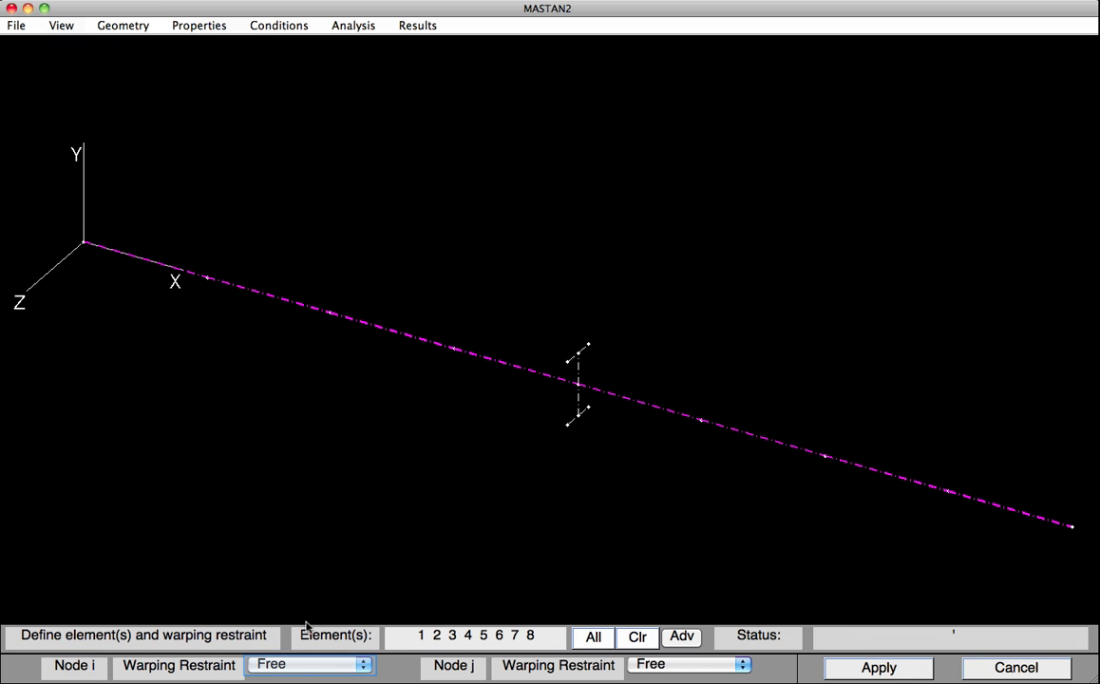
click(295, 667)
click(293, 660)
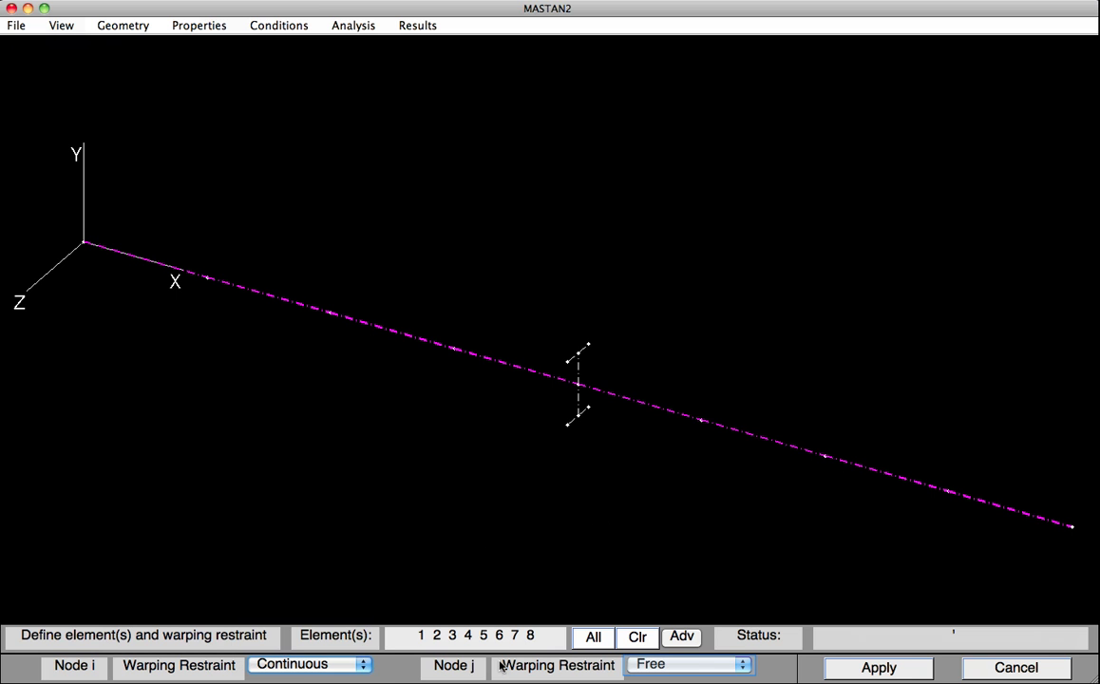
click(658, 665)
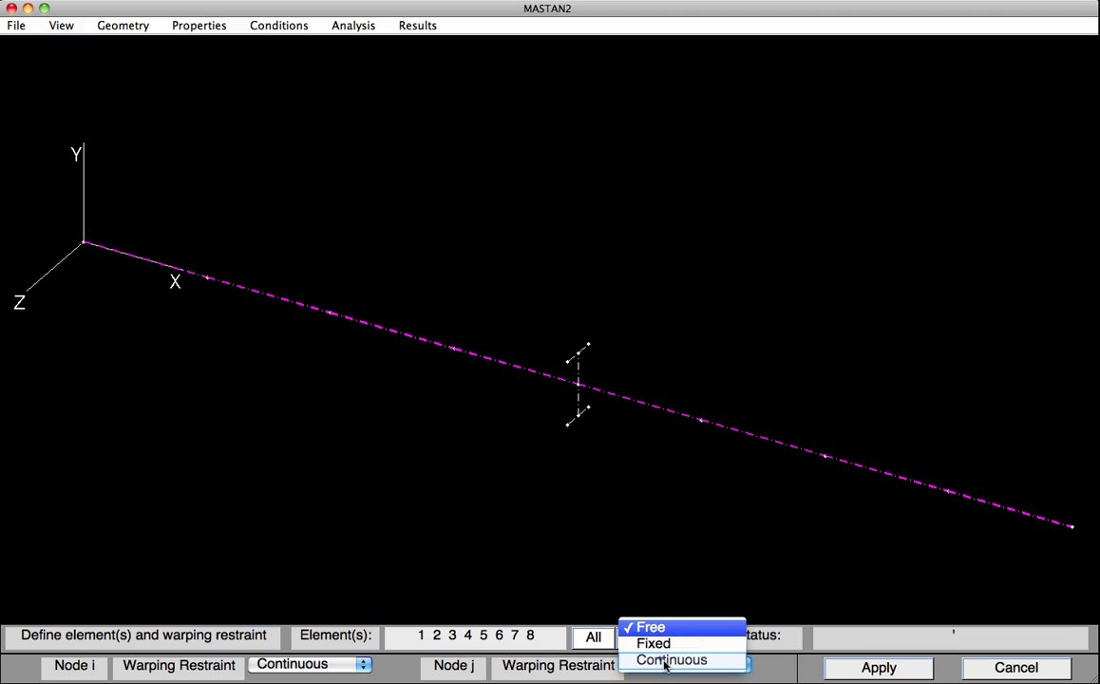
click(664, 661)
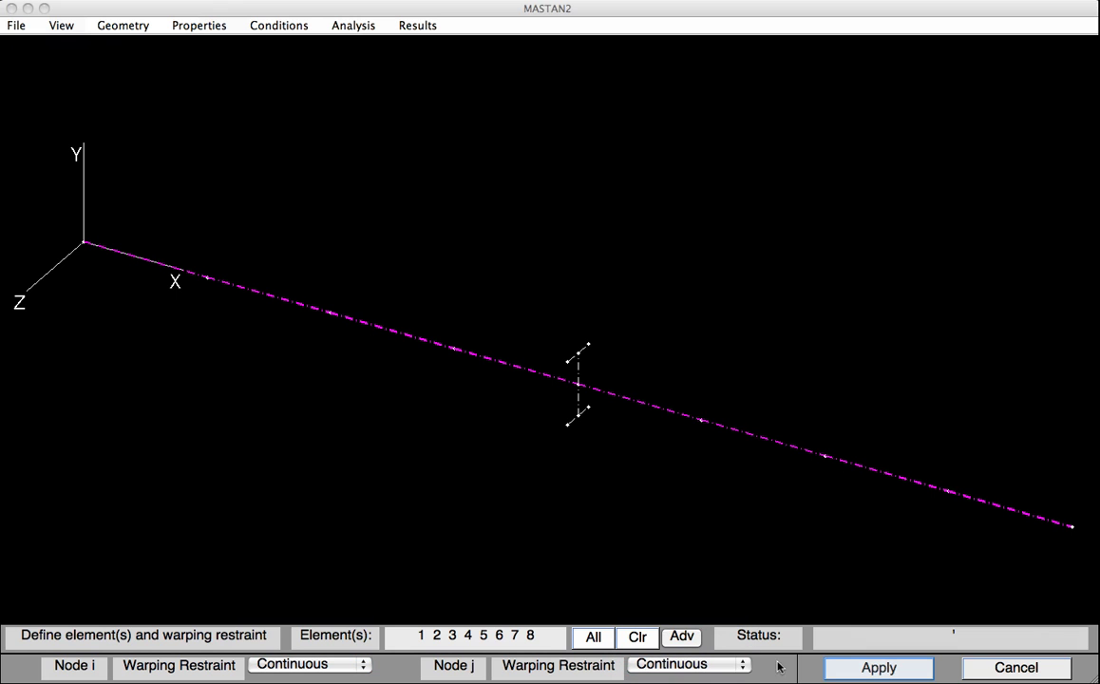
click(850, 669)
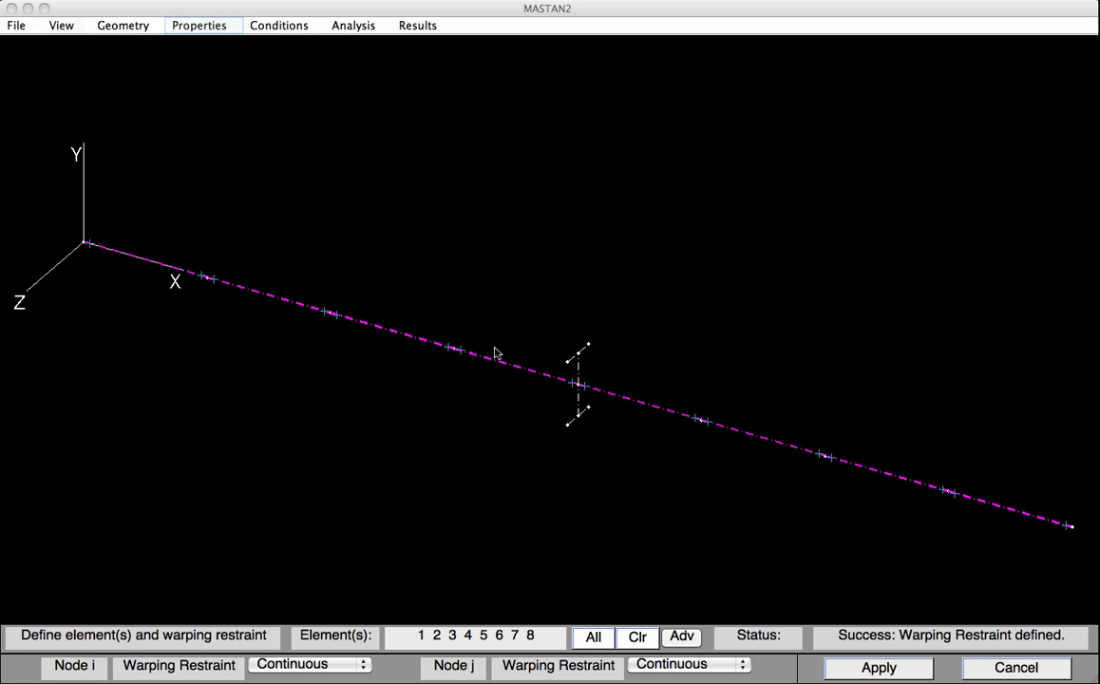
Define a section using the W14X53 properties from the AISC (in) database of W Shapes, with infinite shear areas
click(184, 29)
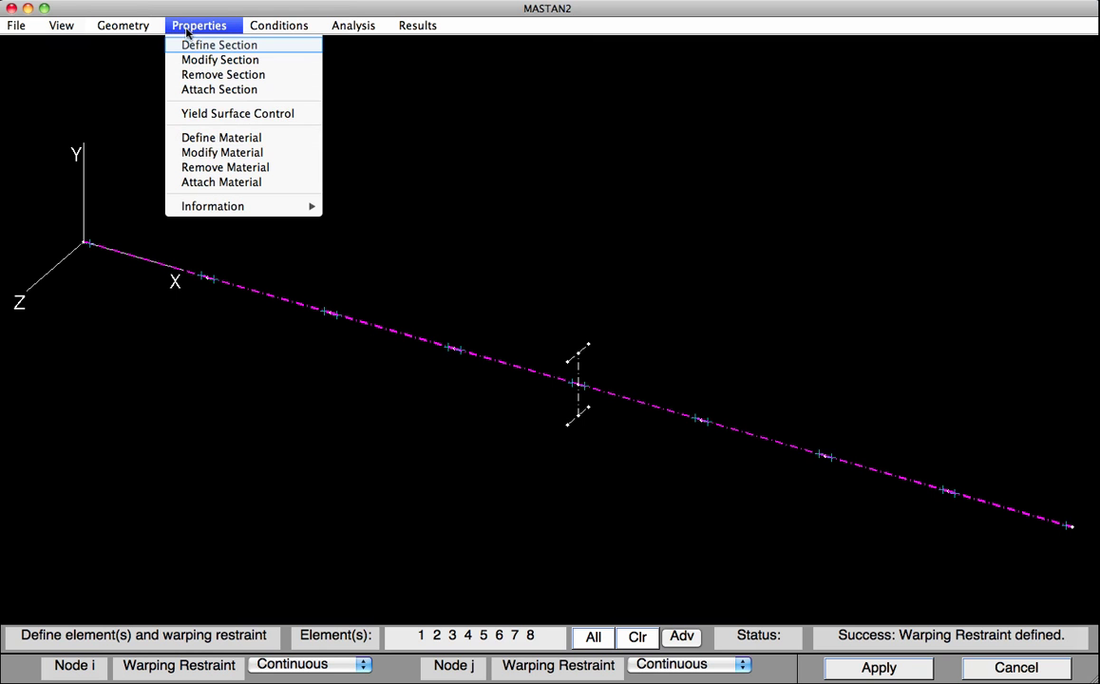
click(190, 46)
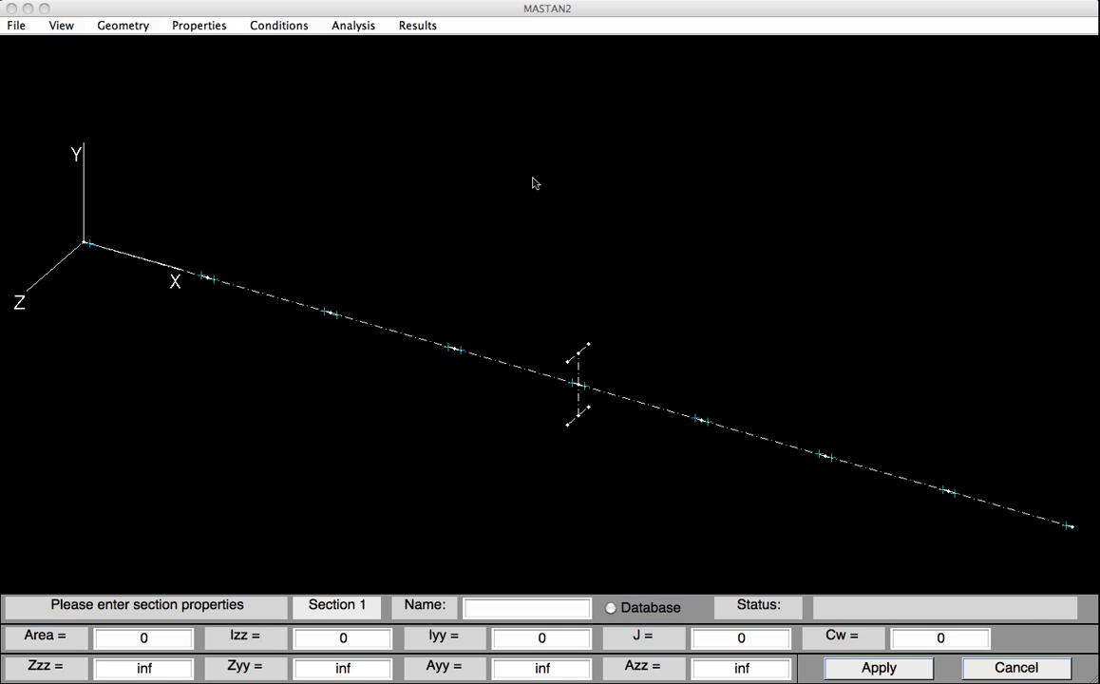
click(655, 613)
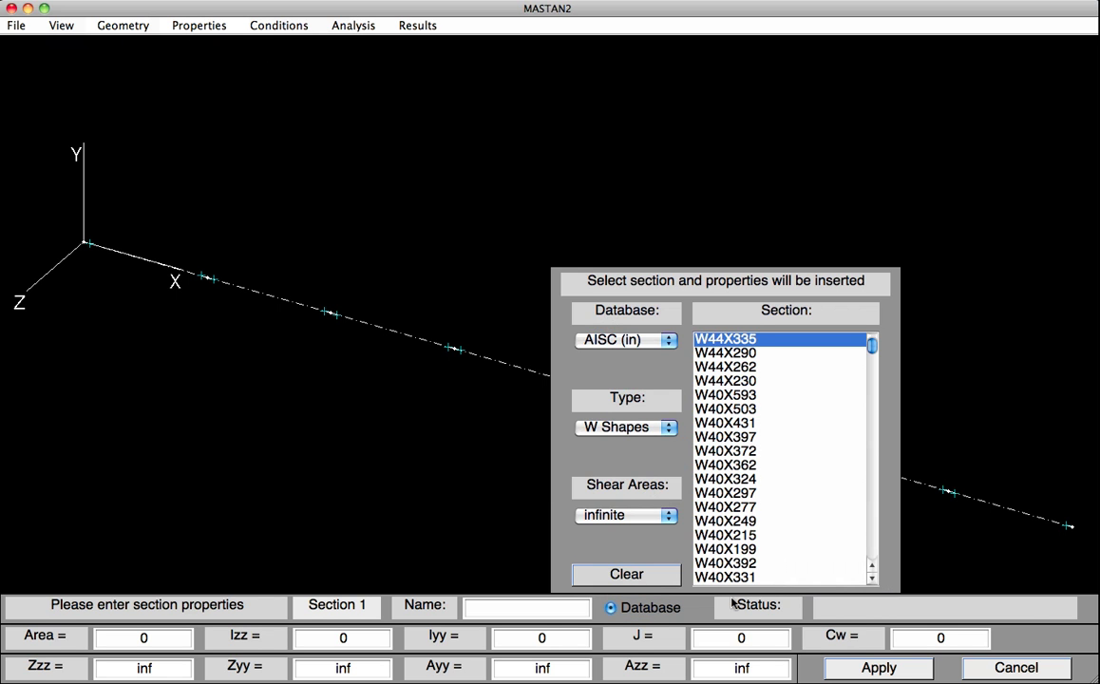
drag(871, 346, 879, 504)
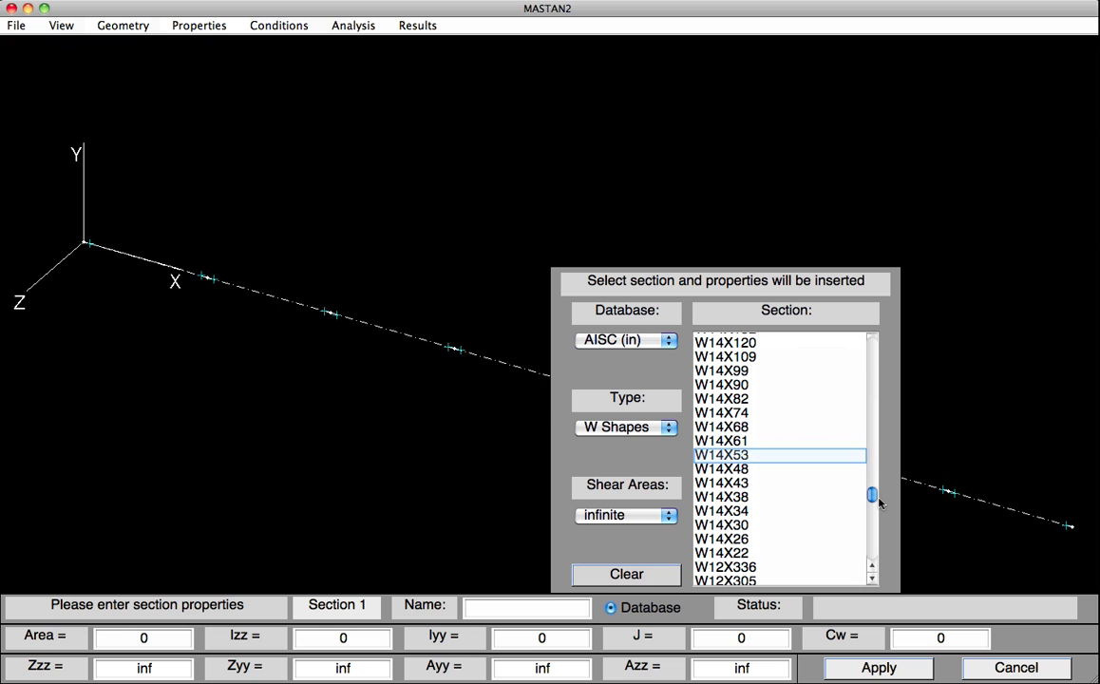
click(743, 457)
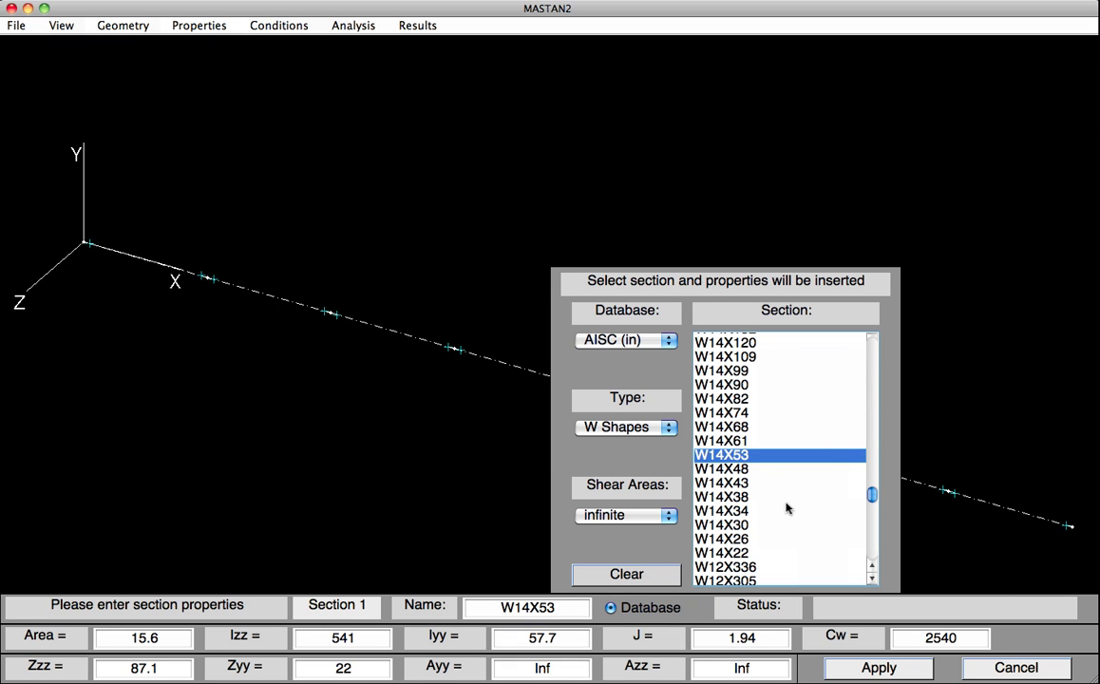
click(868, 668)
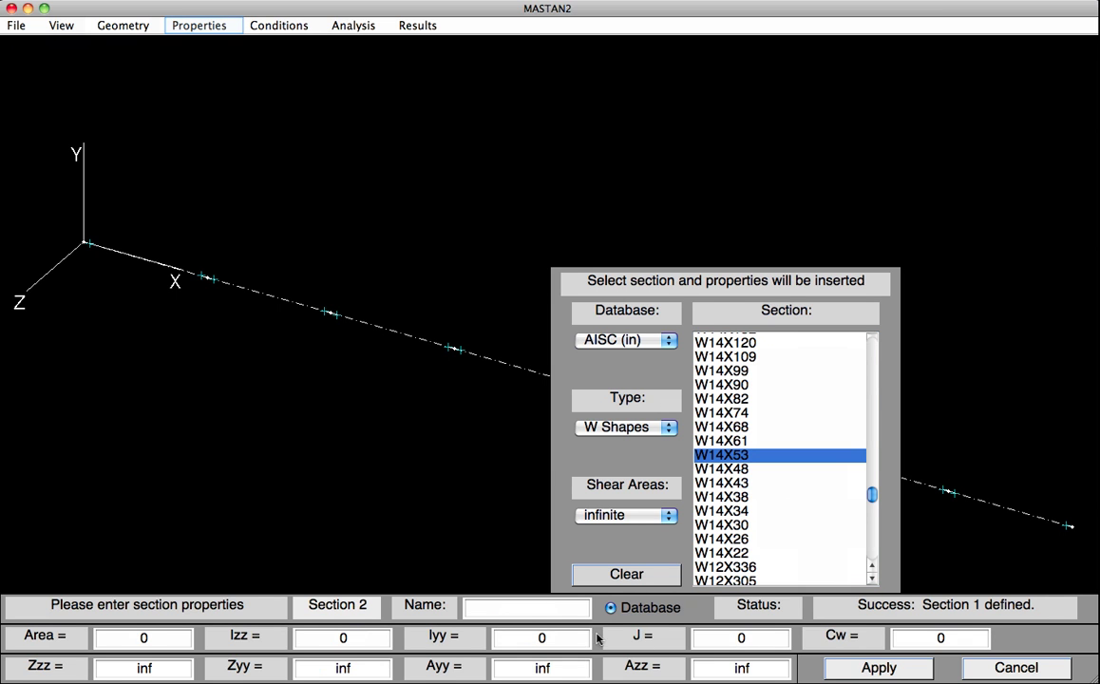
Attach the W14X53 section to all elements of the model
click(190, 30)
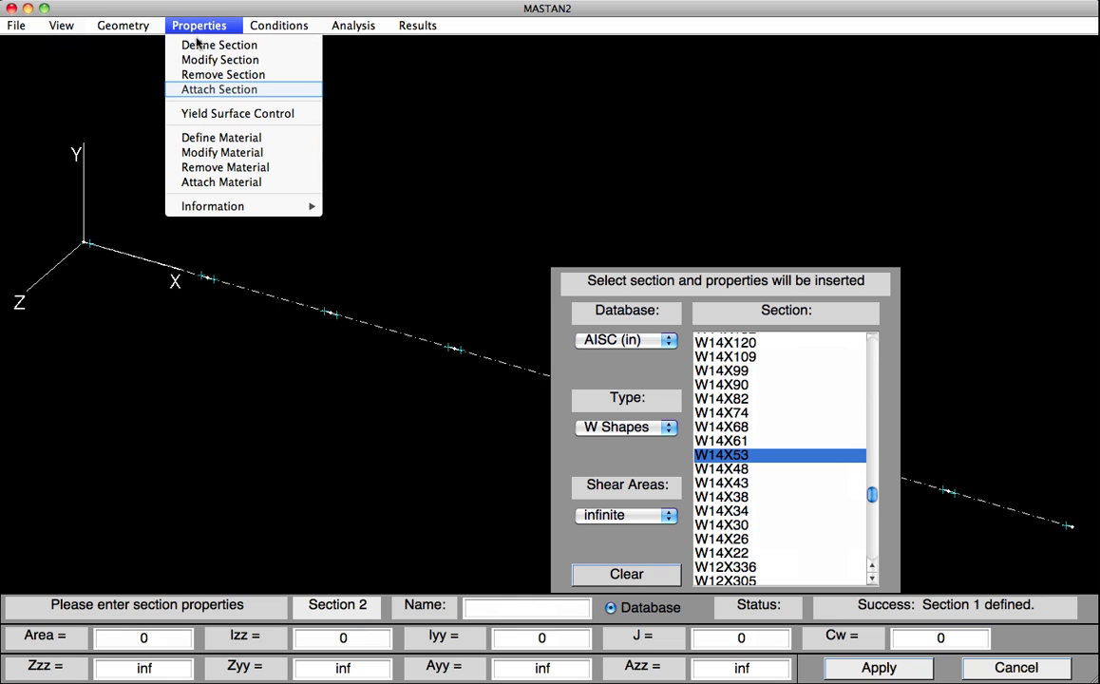
click(208, 92)
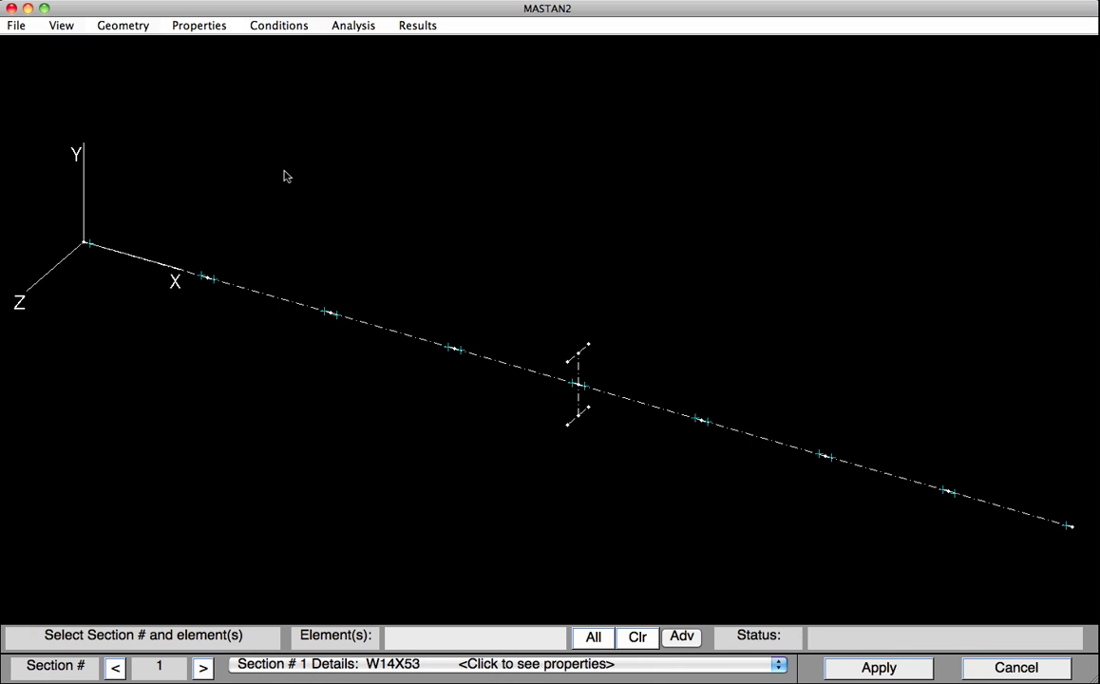
click(594, 636)
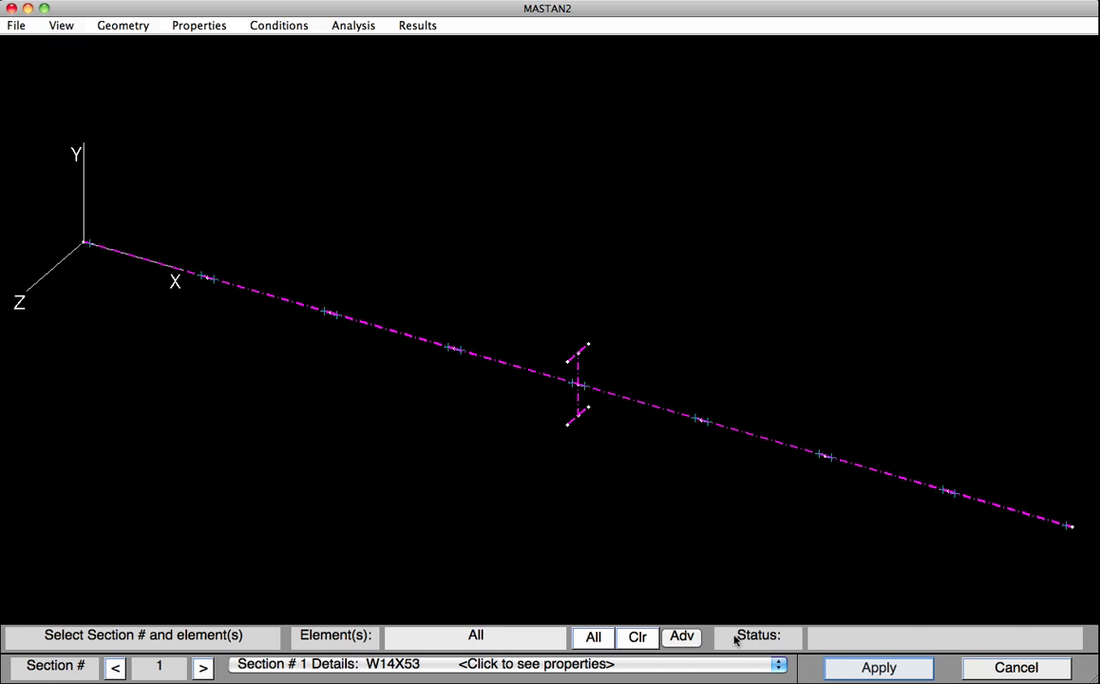
click(876, 668)
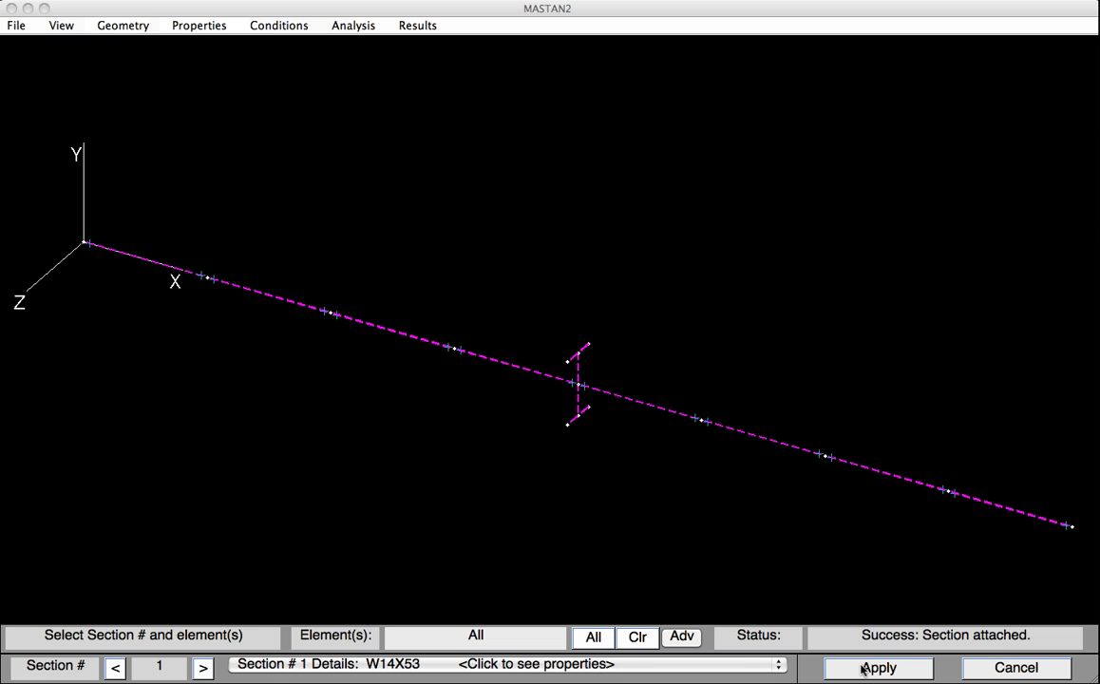
Define a material named Steel with E of 29000, v of 0.3, Fy of 50 and weight density 0
key(alt+p)
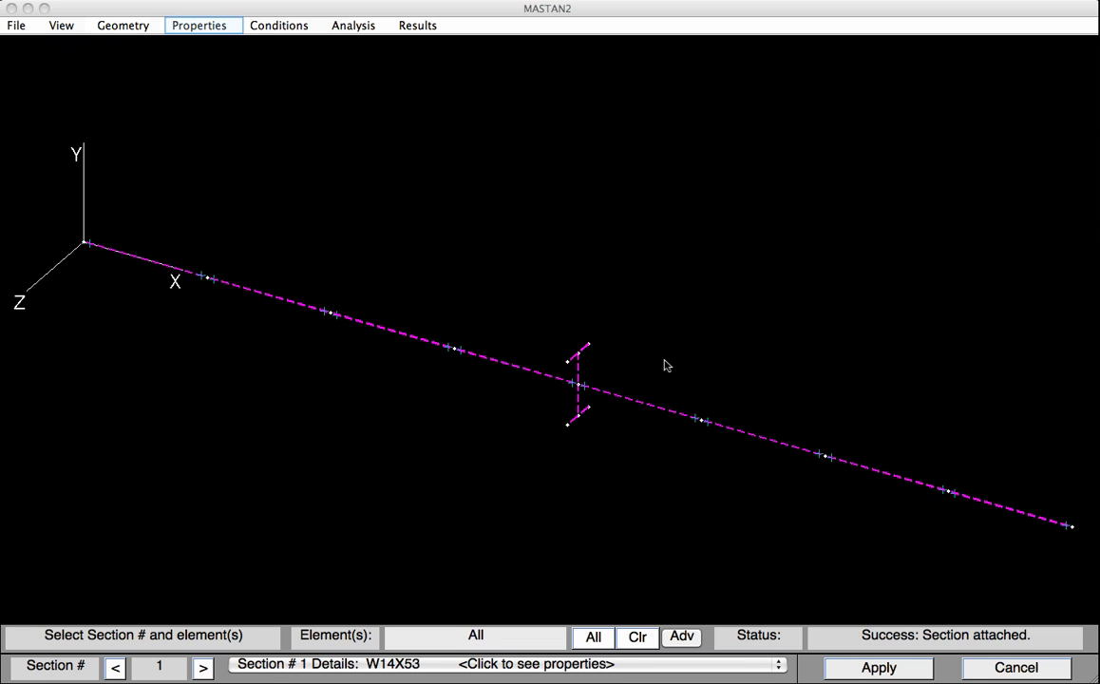
click(184, 27)
click(224, 141)
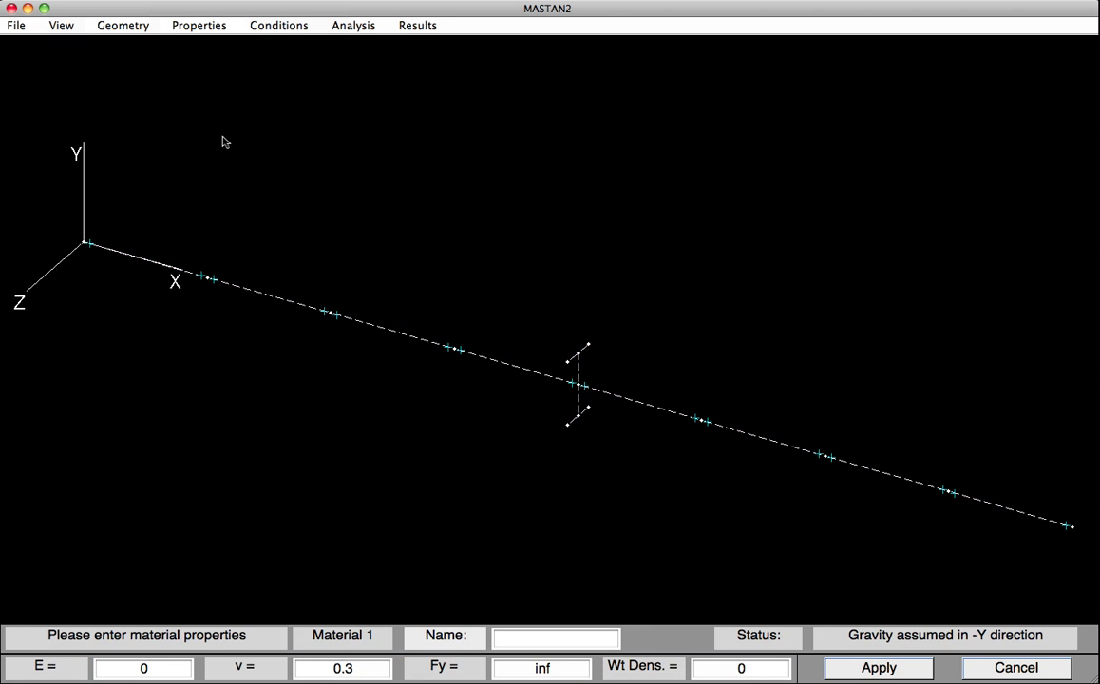
click(556, 639)
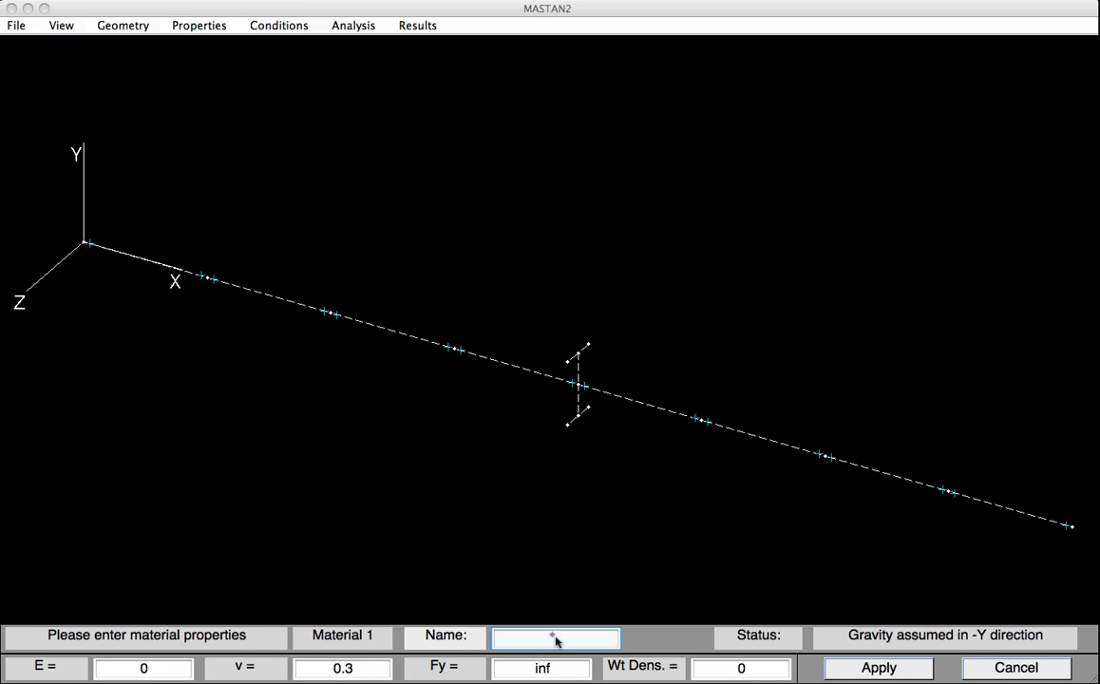
text(Steel)
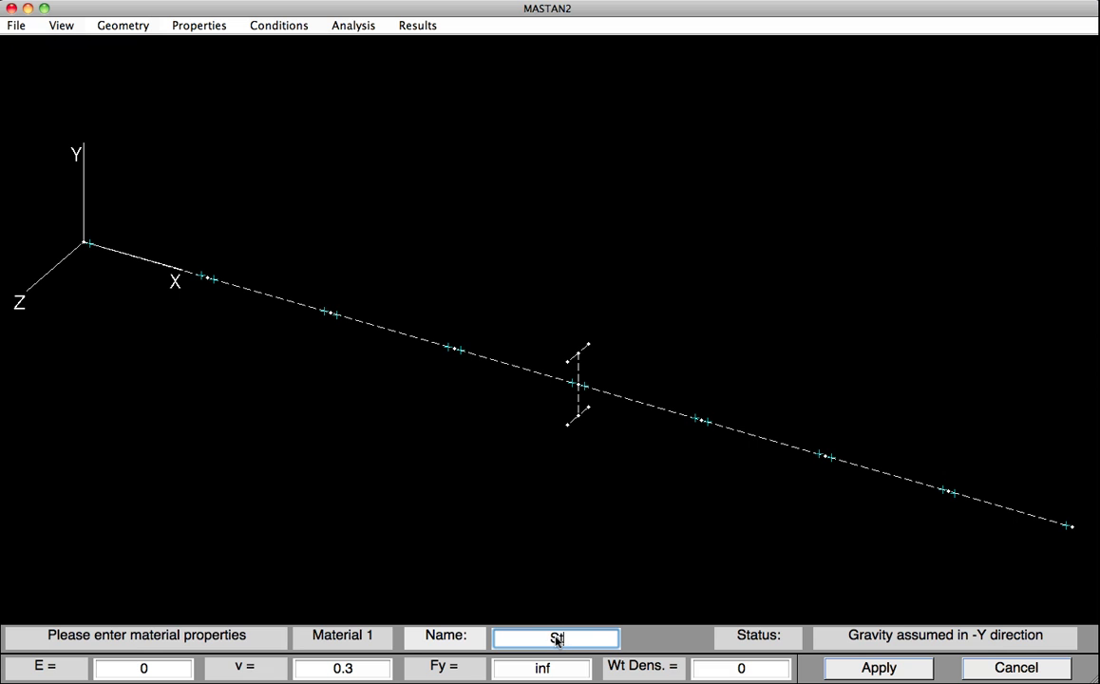
click(176, 656)
click(112, 668)
text(29000)
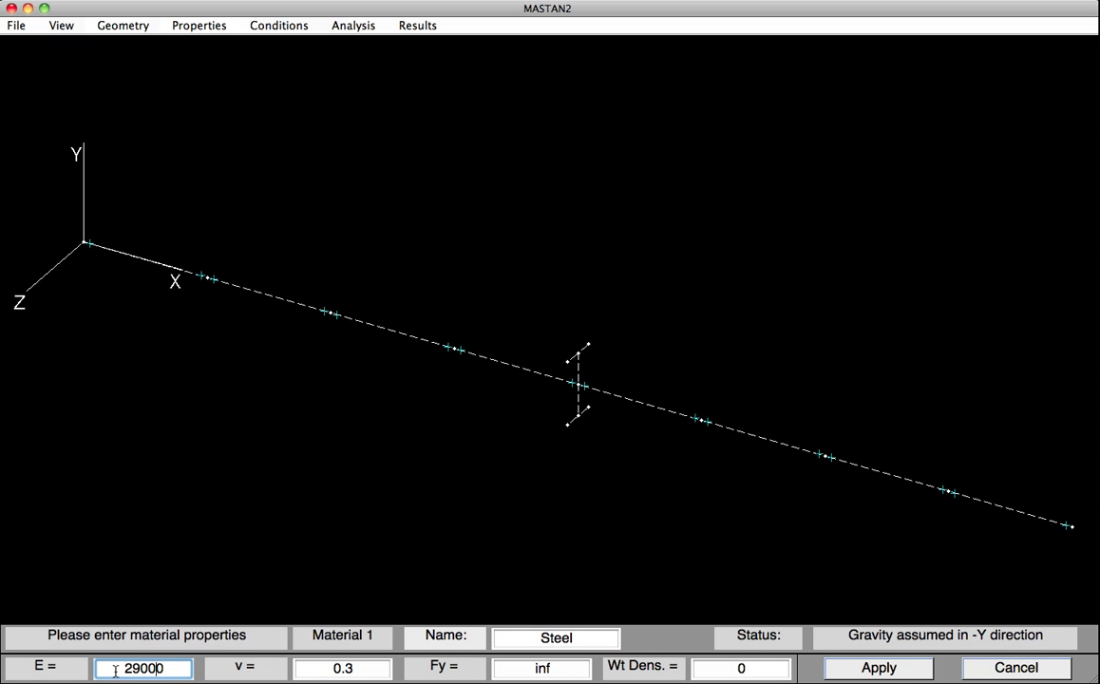
click(542, 668)
double_click(542, 668)
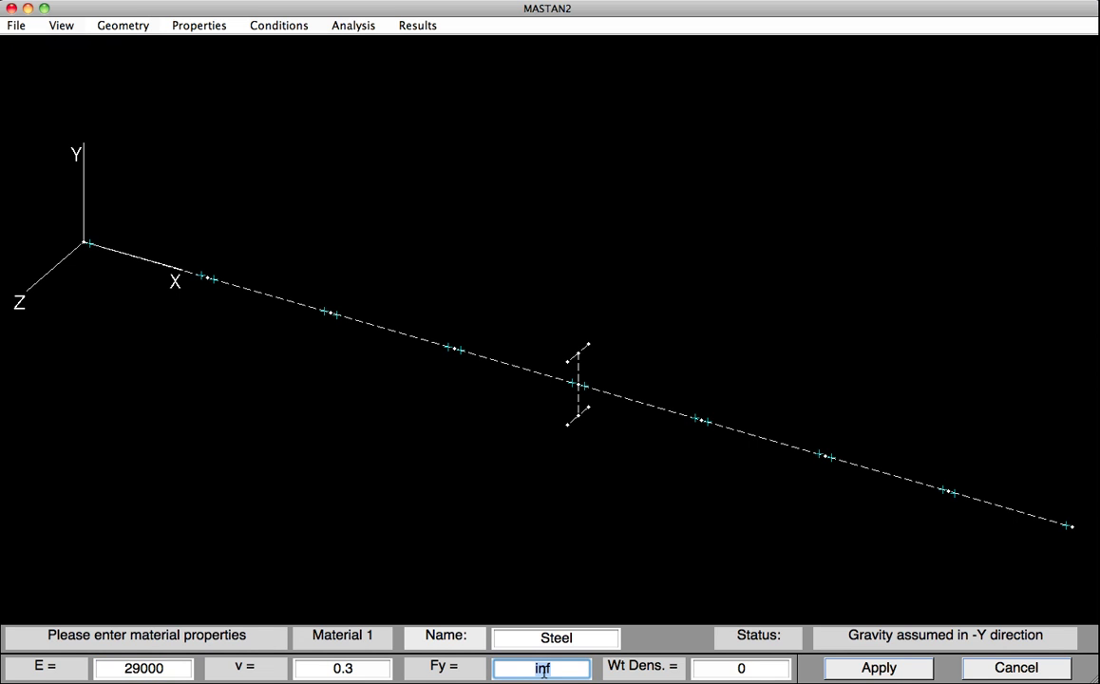
text(50)
key(Tab)
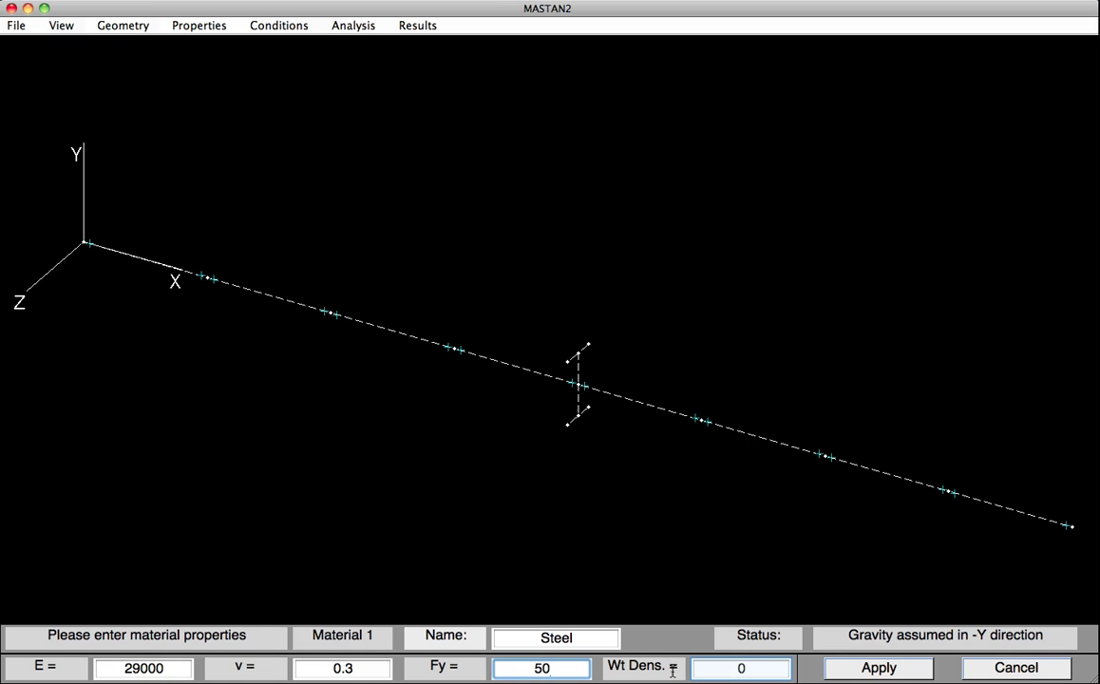
click(758, 670)
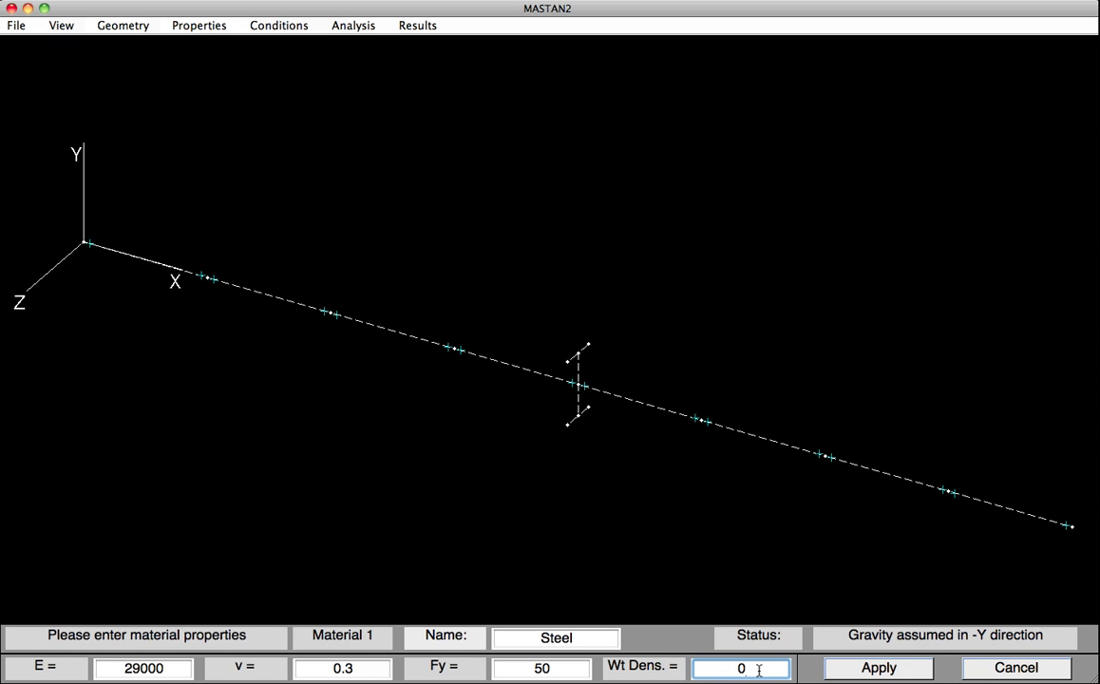
click(842, 669)
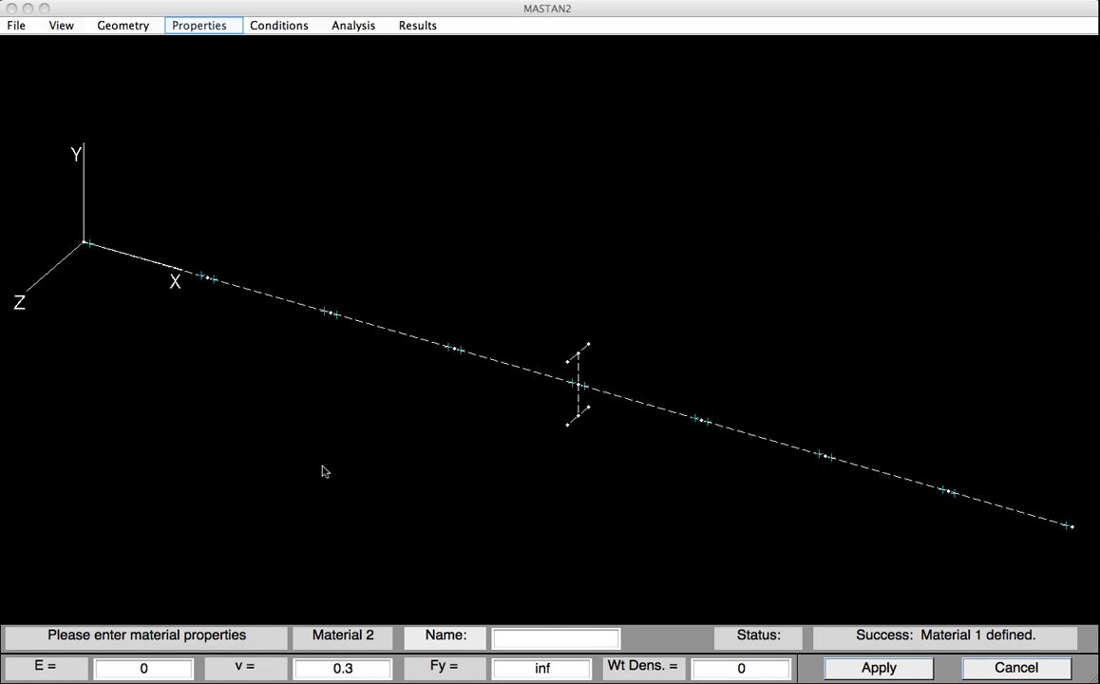
Attach the Steel material to all elements of the model
click(194, 26)
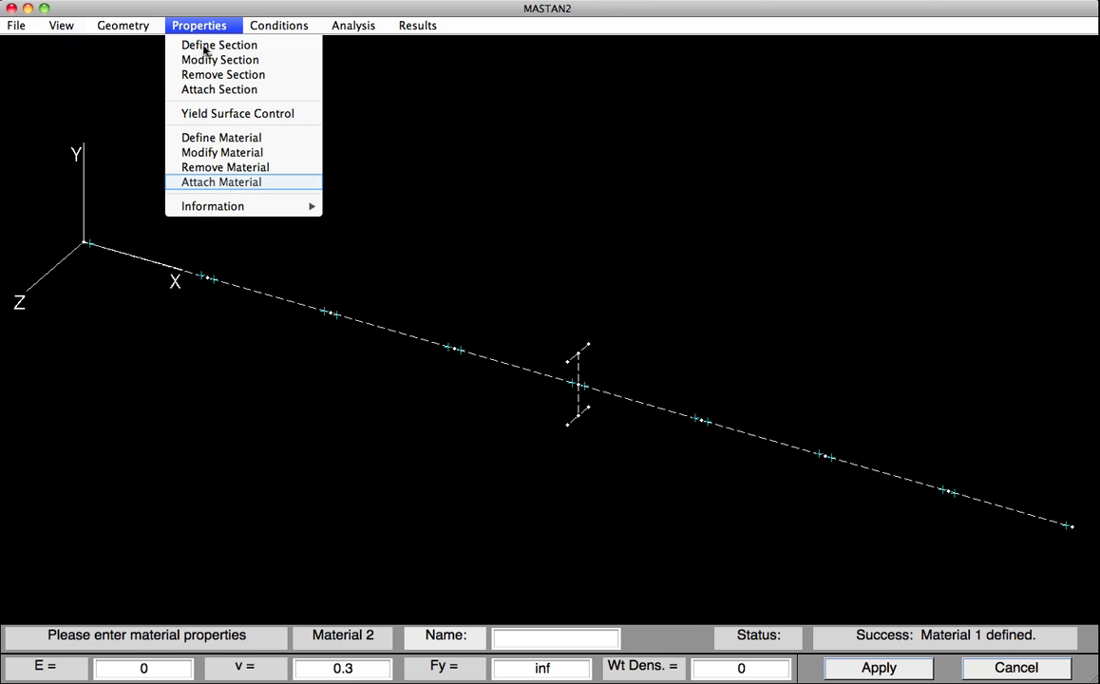
click(197, 182)
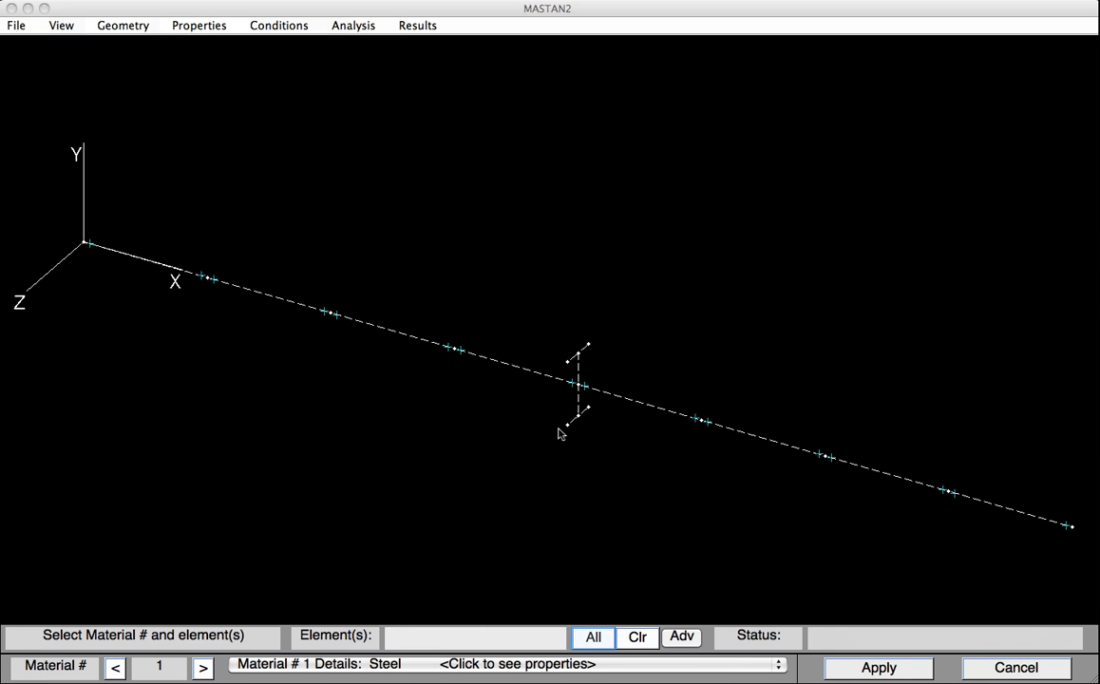
click(588, 642)
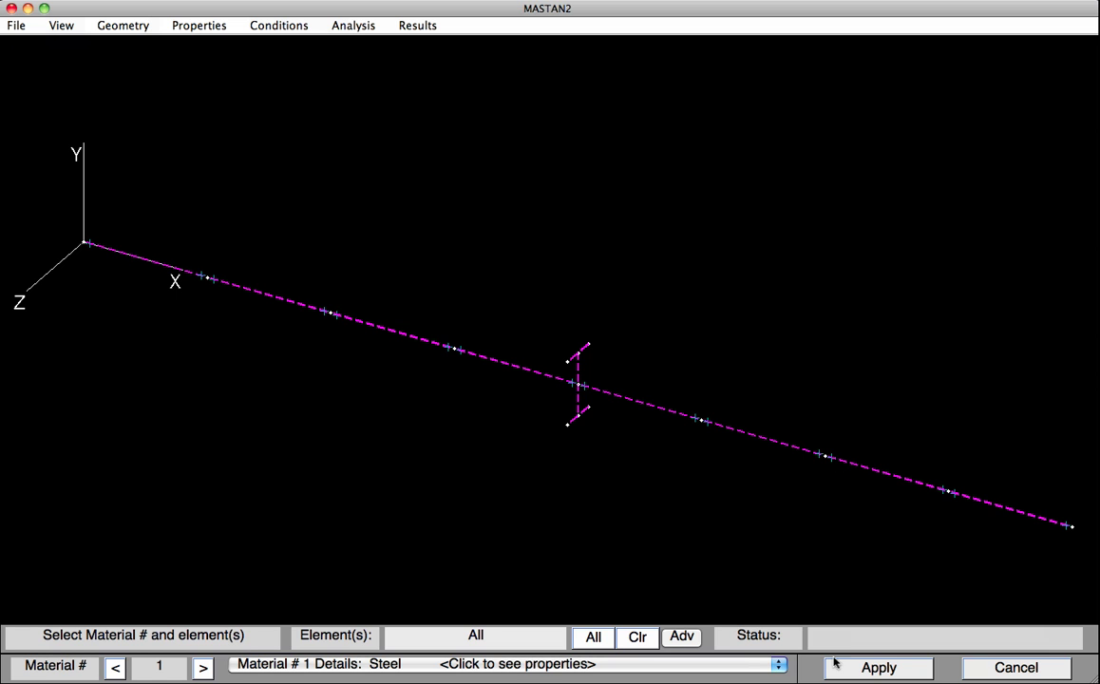
click(859, 668)
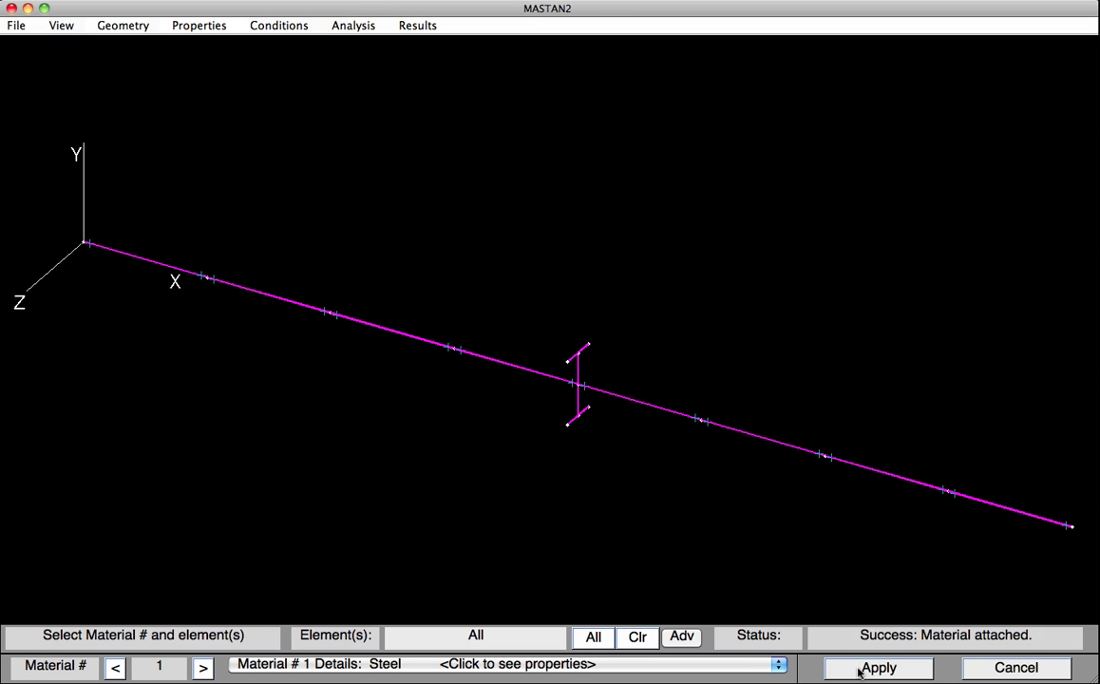
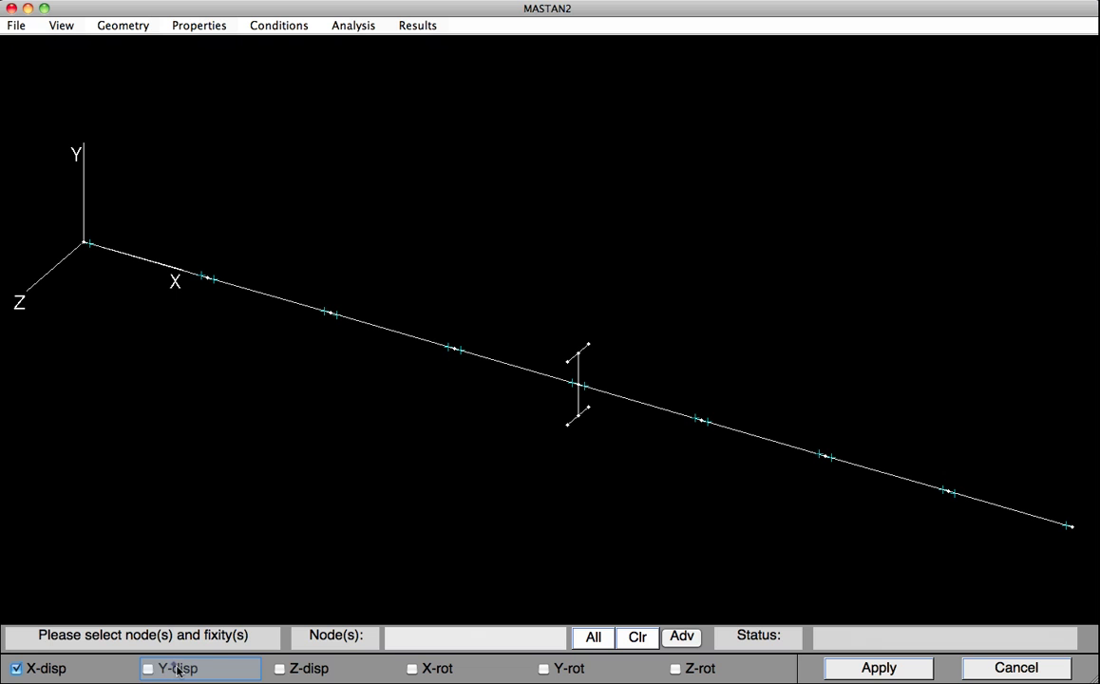
Define a support at node 1, at the origin, with X-disp, Y-disp, Z-disp and X-rot fixed
click(314, 668)
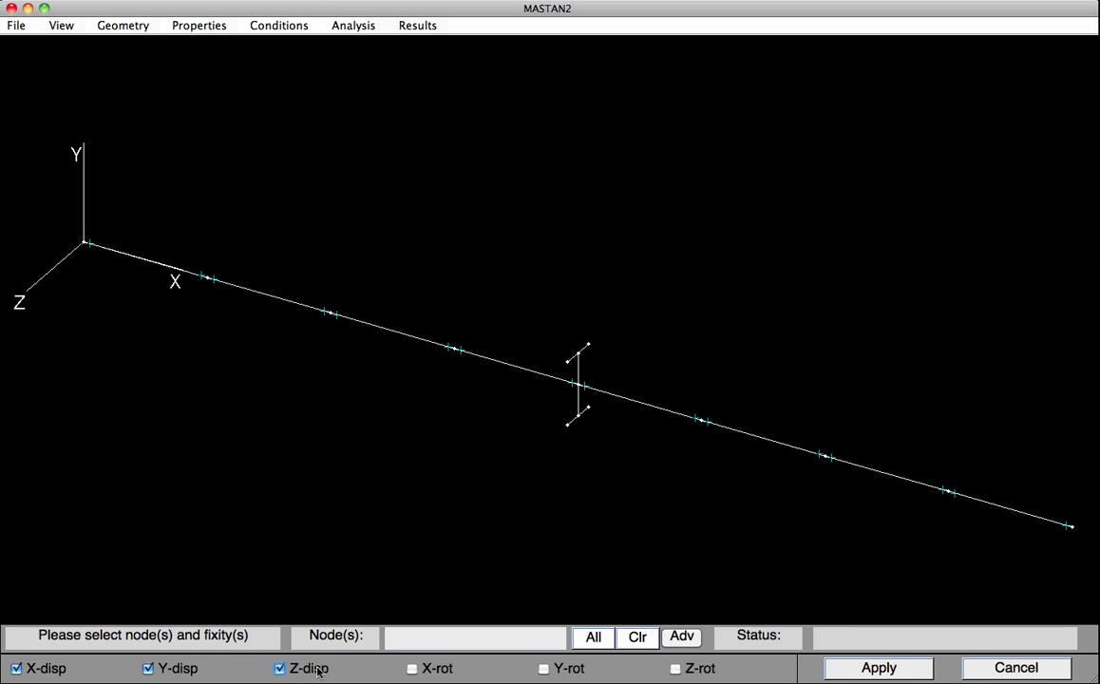
key(Tab)
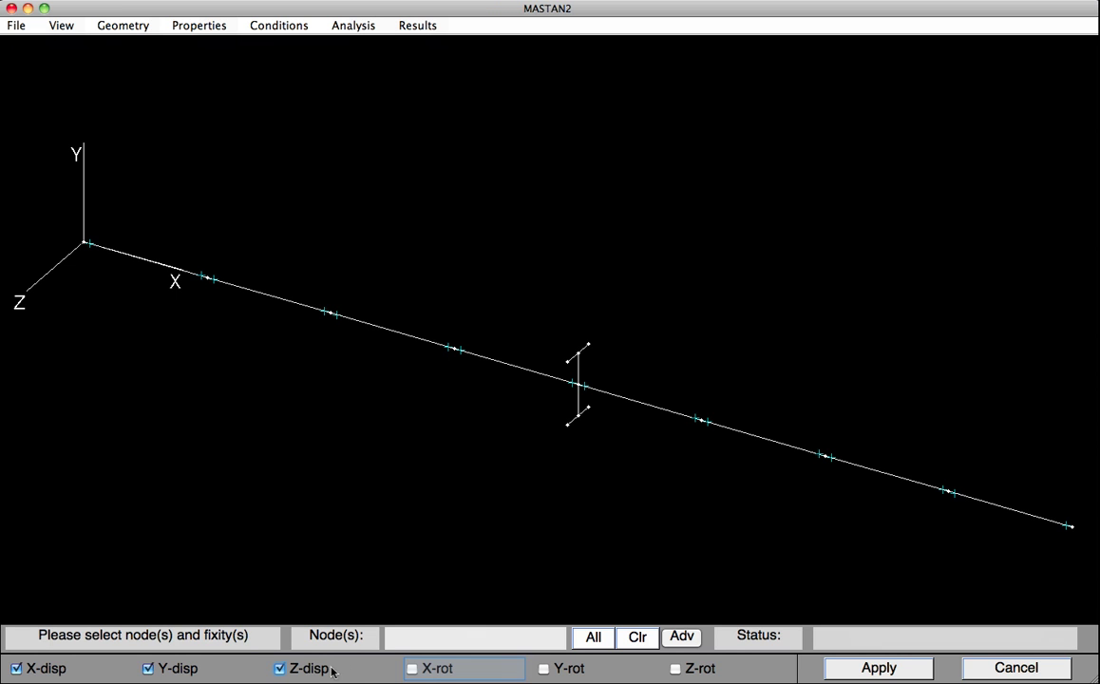
click(432, 670)
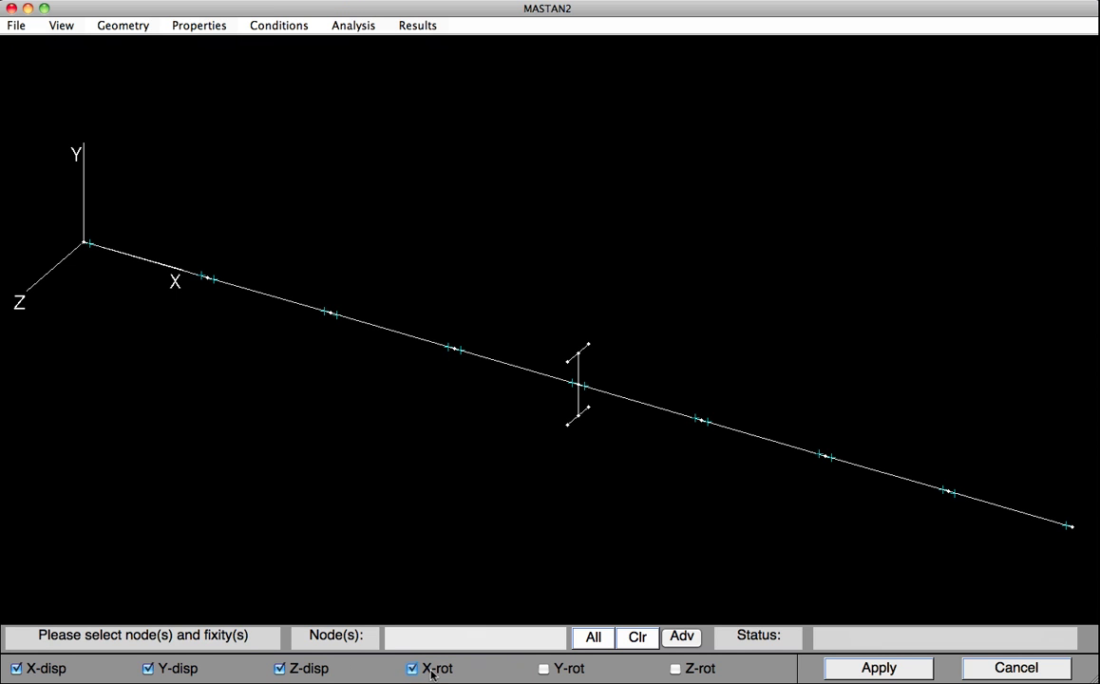
text(1)
key(Return)
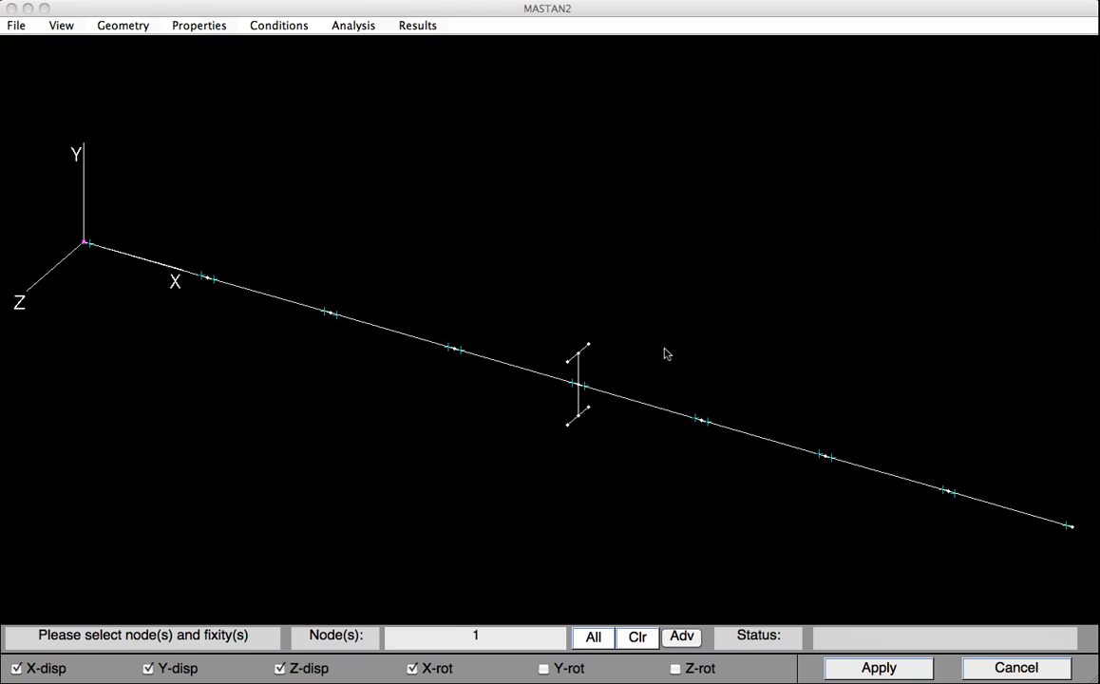
click(875, 668)
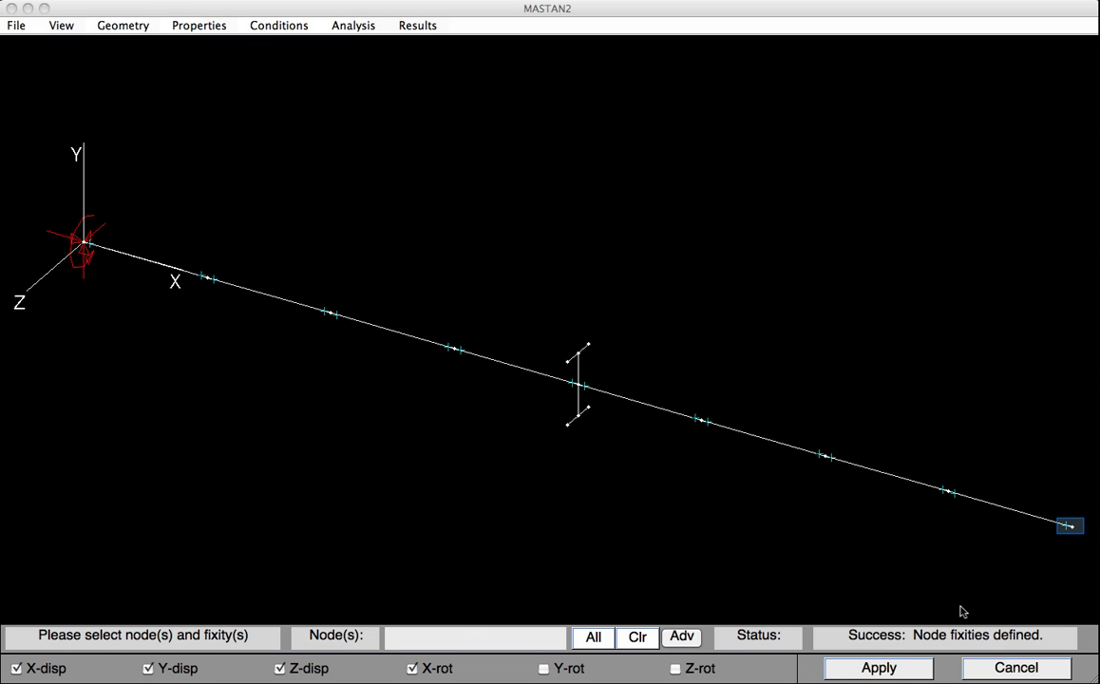
Define a support at node 2, the far end of the beam, with only Y-disp, Z-disp and X-rot fixed
click(1070, 527)
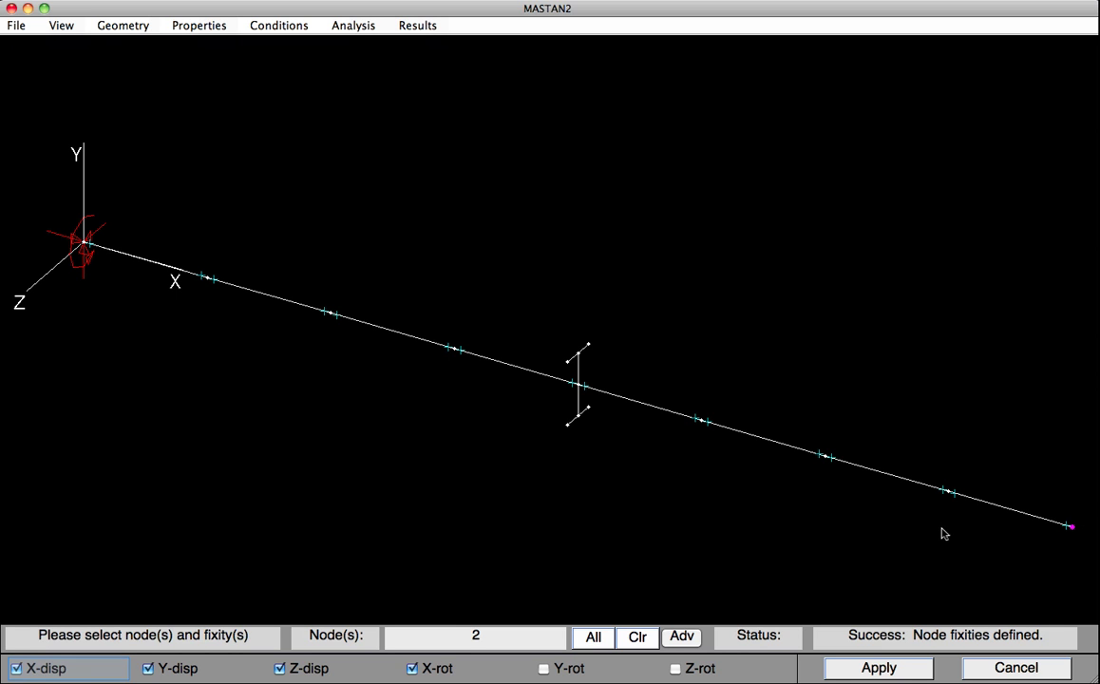
click(56, 673)
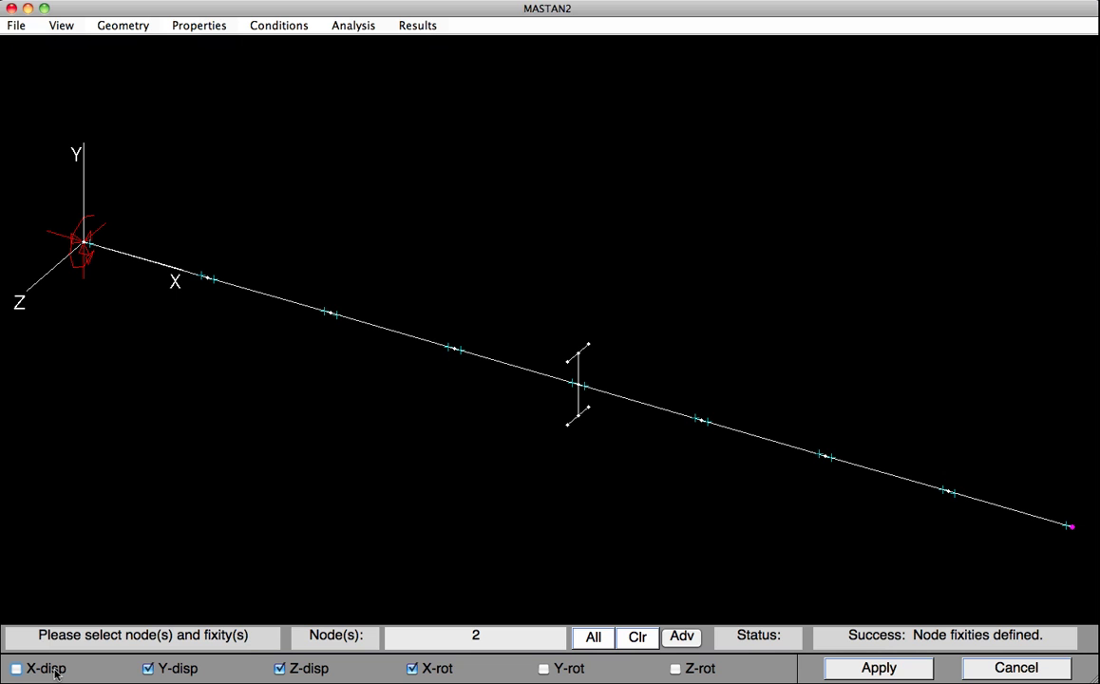
click(833, 669)
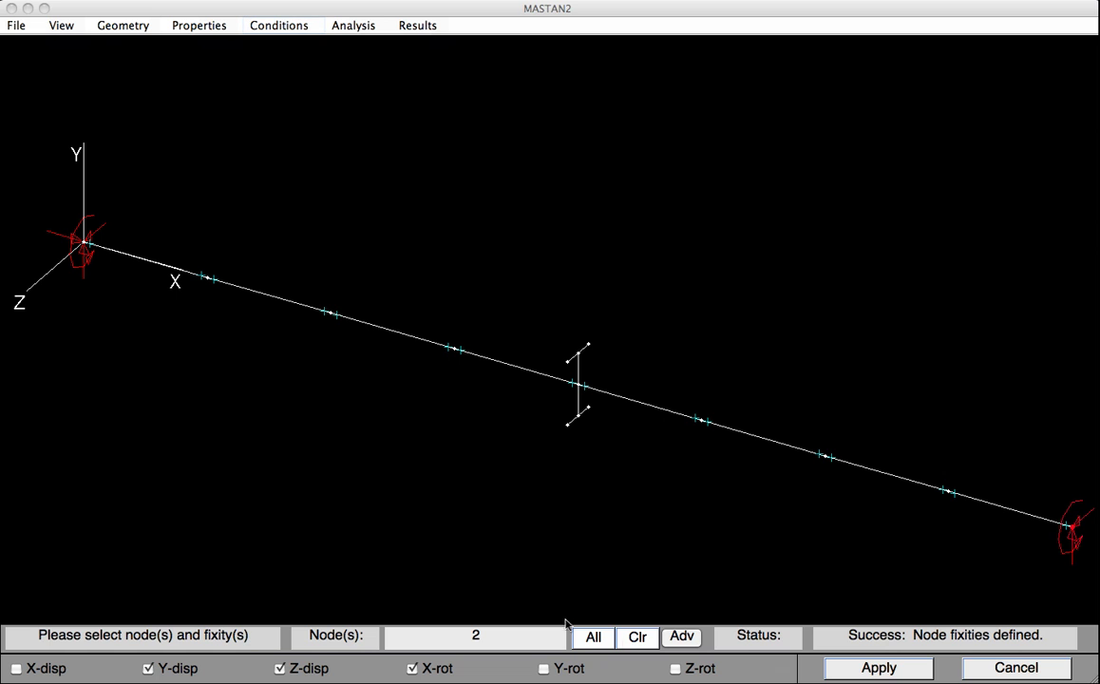
Define an applied moment MZ of -1000 at node 1, the beam end at the origin
click(258, 28)
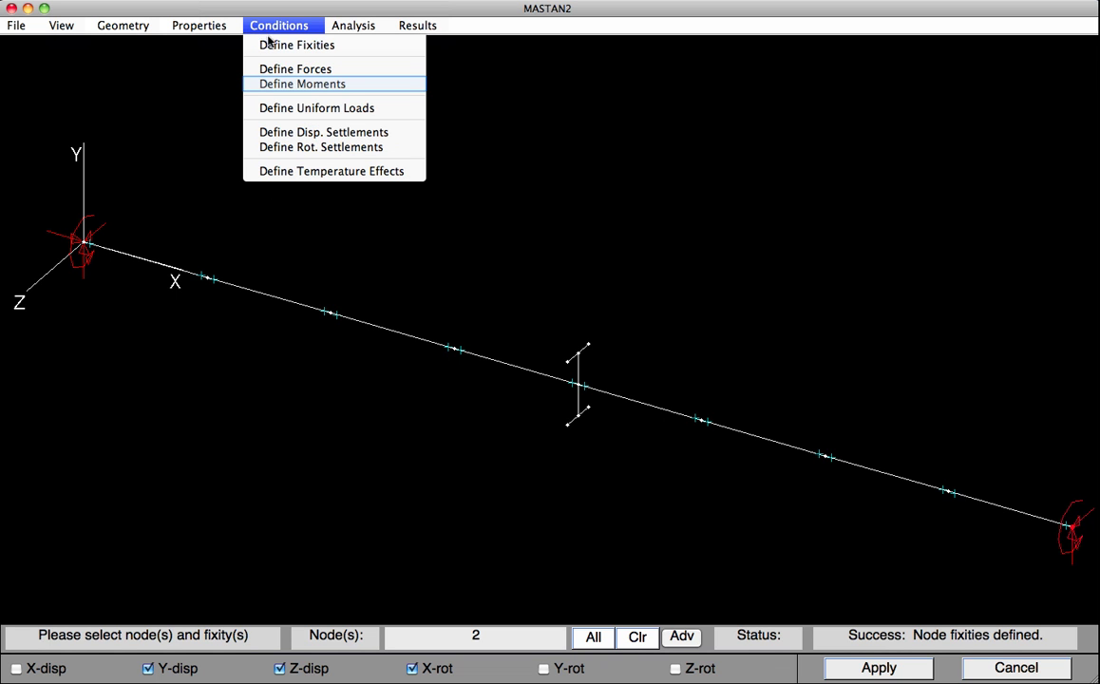
click(273, 86)
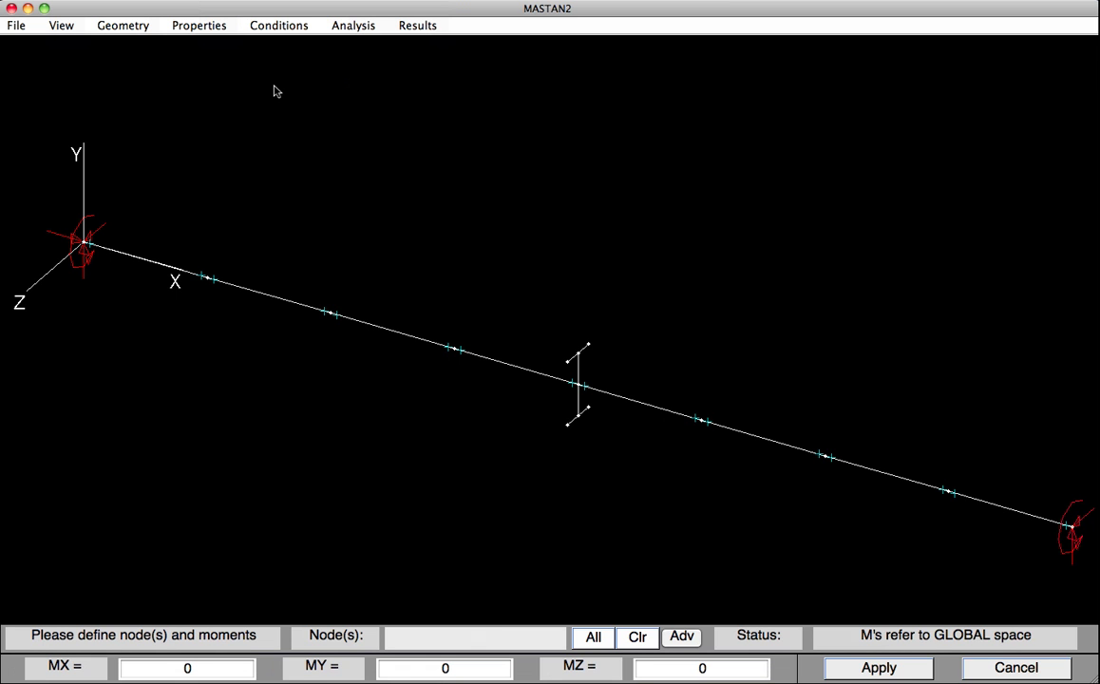
click(84, 243)
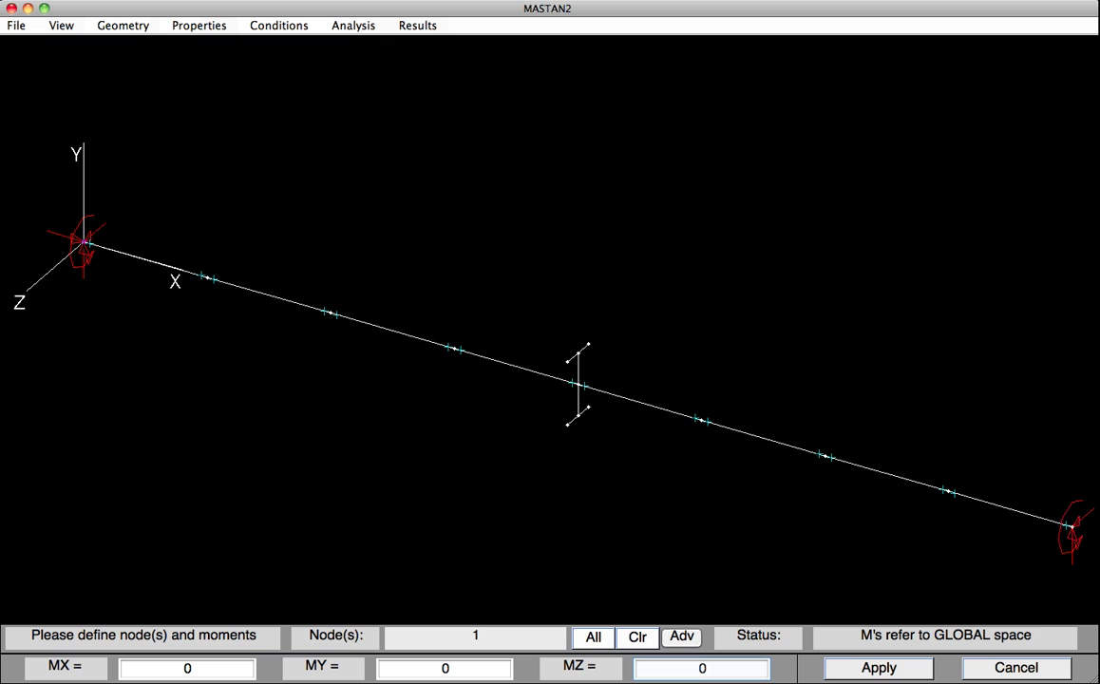
click(648, 668)
text(-1000)
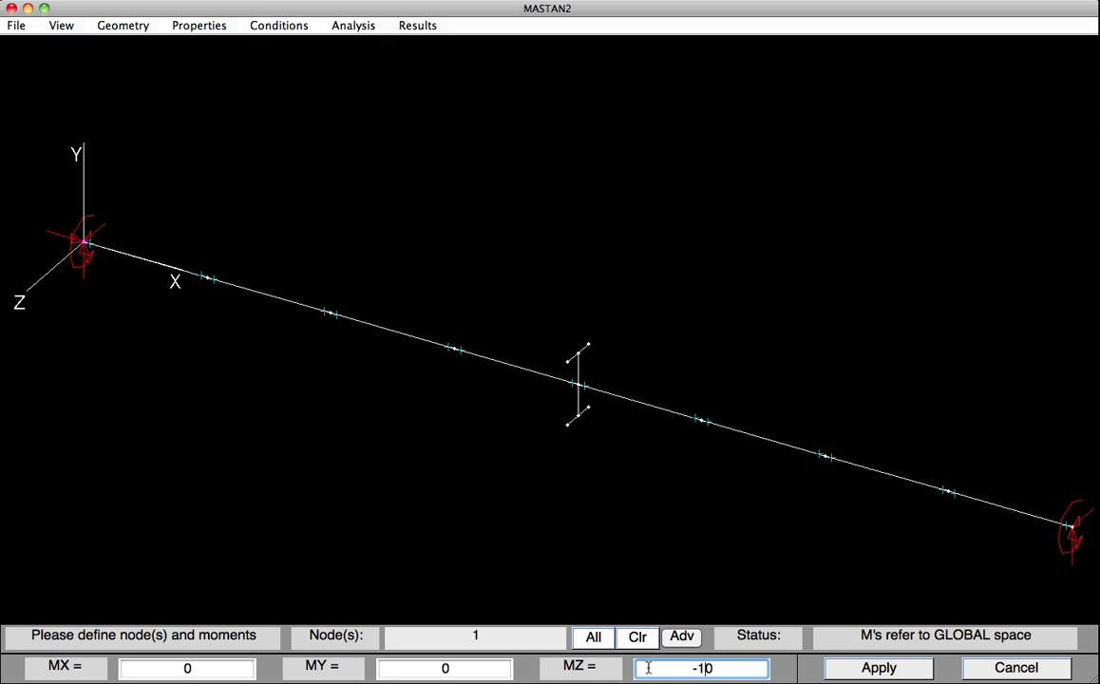
click(874, 667)
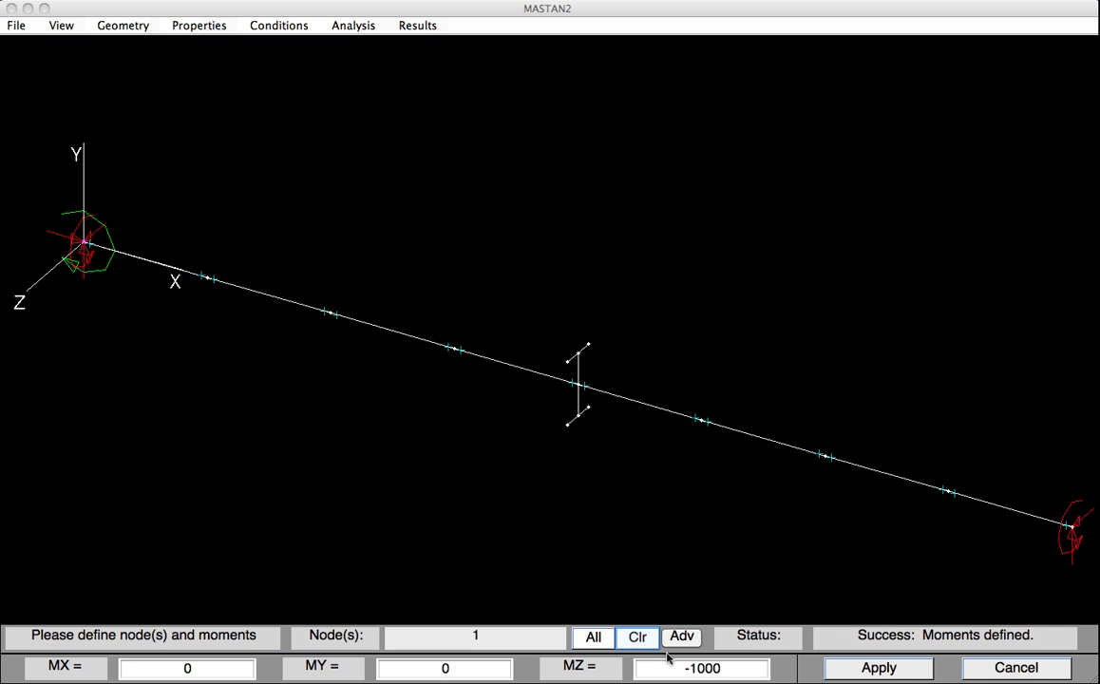
Define an applied moment MZ of 1000 at node 2, the far end of the beam, with node 1 deselected
click(637, 637)
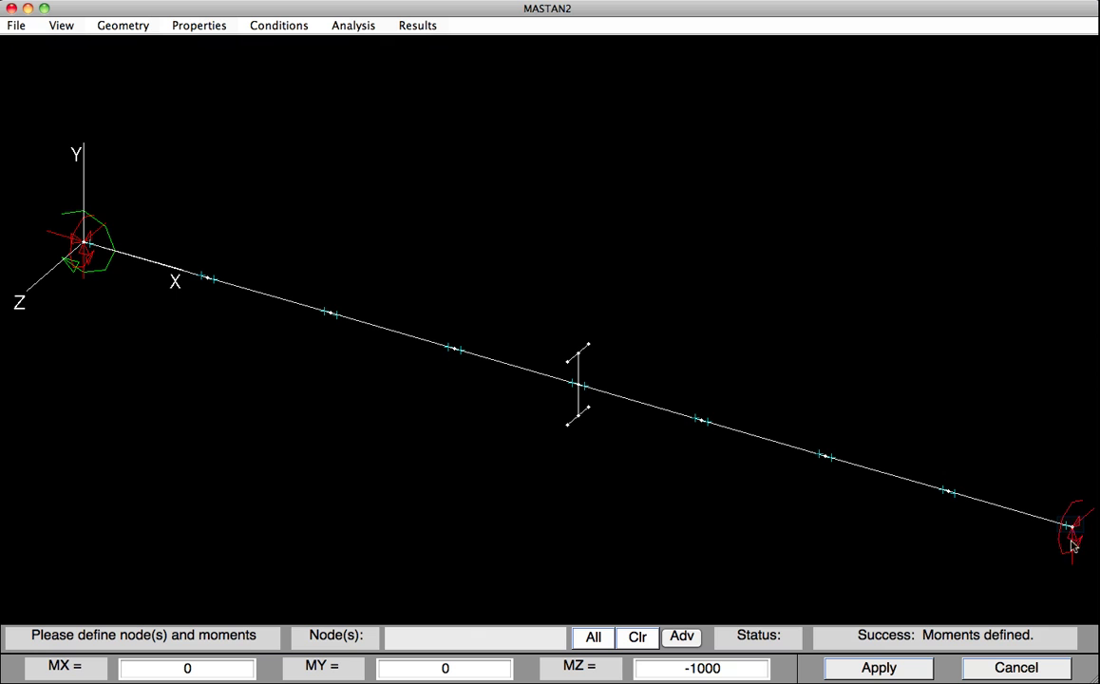
click(1073, 529)
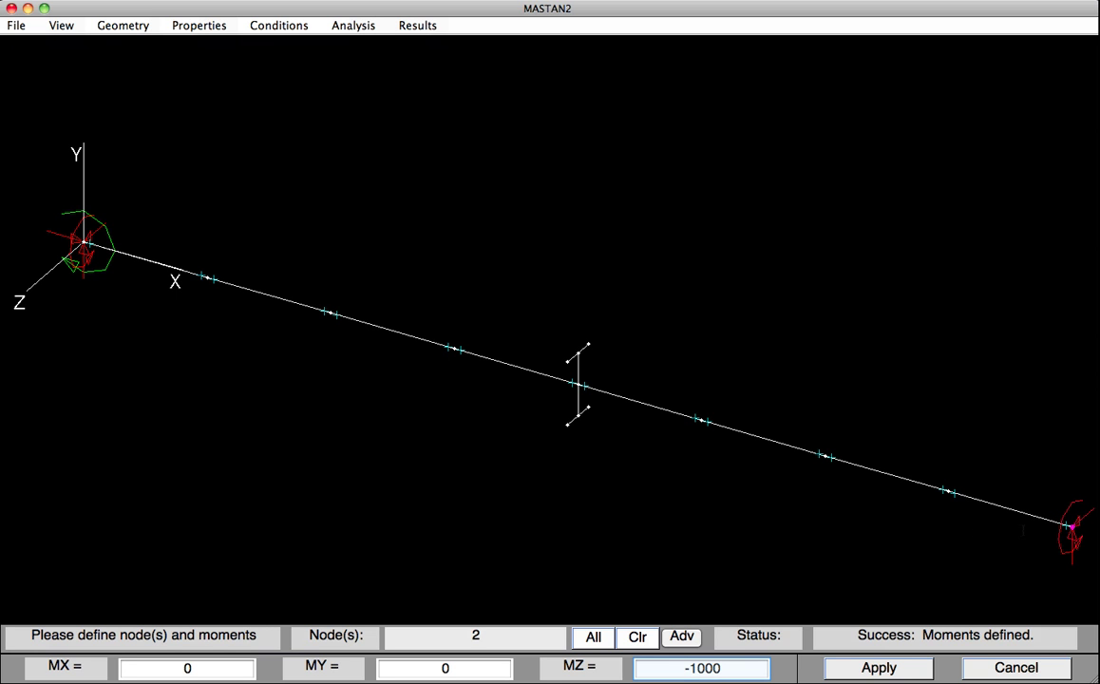
click(689, 669)
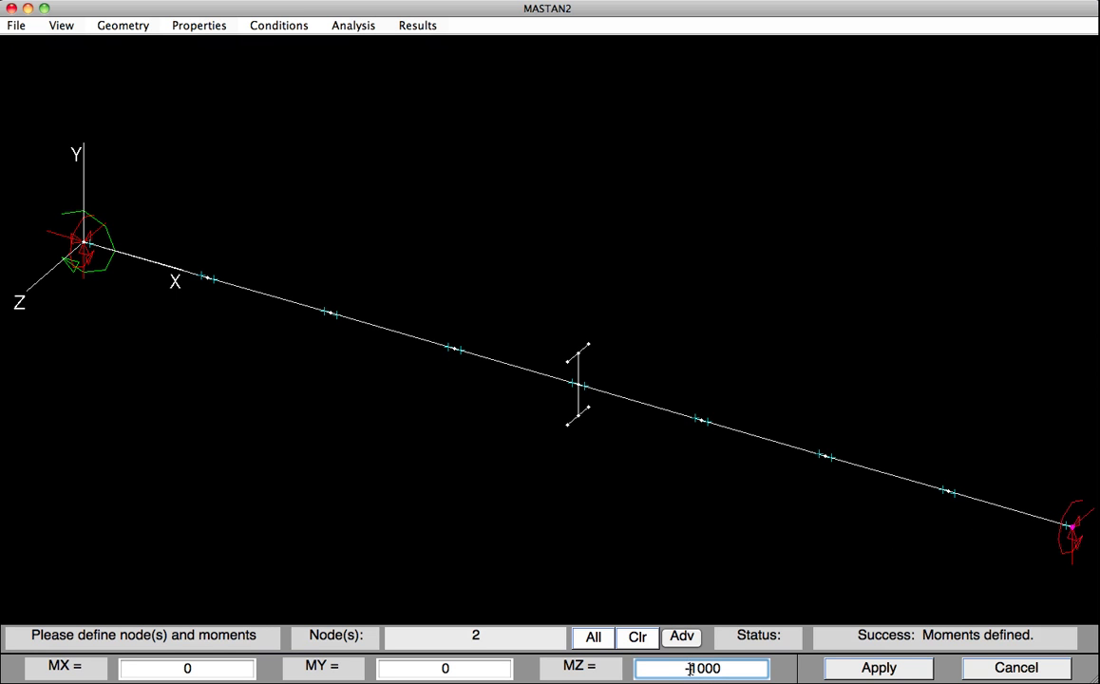
key(BackSpace)
click(881, 667)
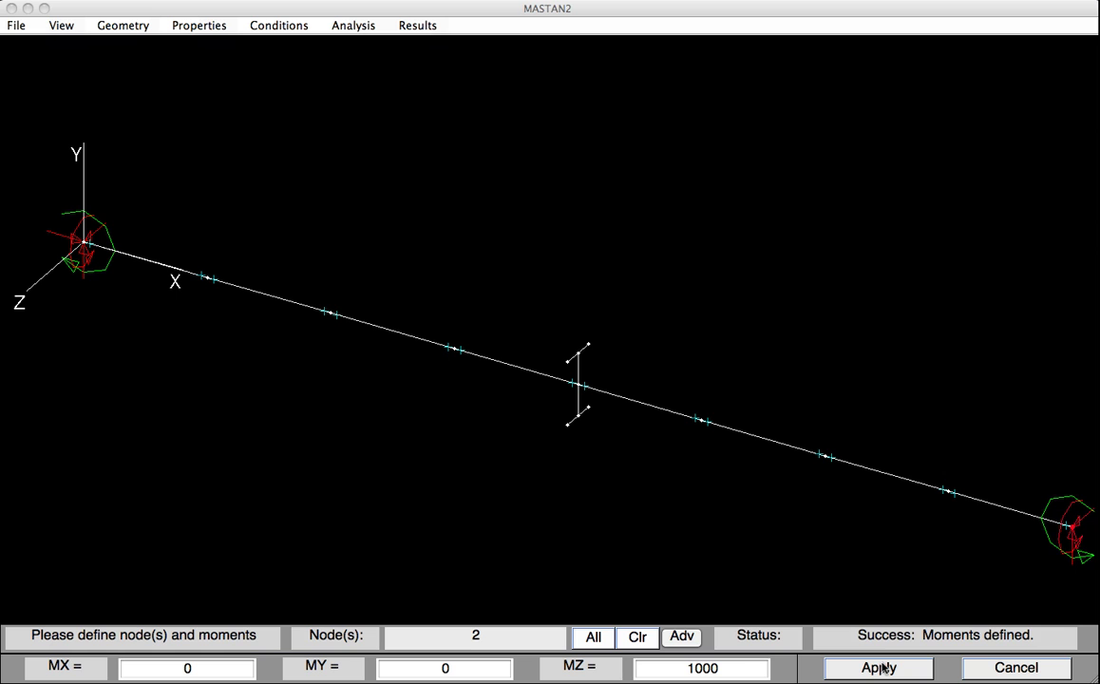
key(F10)
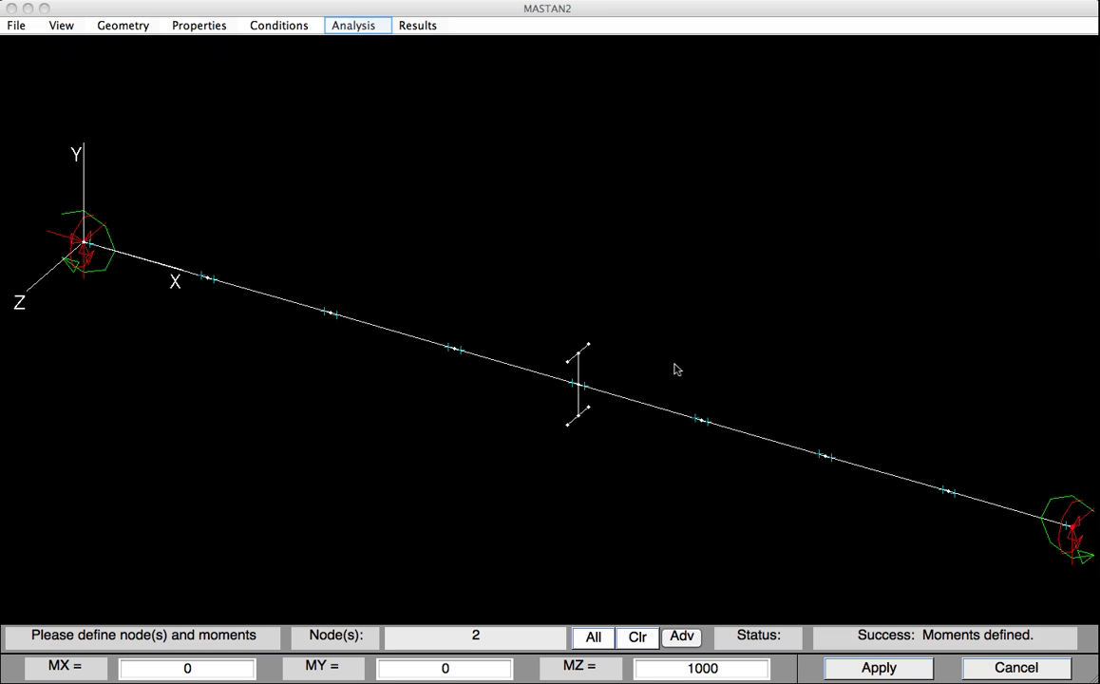
Run a second-order inelastic space frame analysis with modulus E, increment size 0.01, at most 10000 increments and maximum applied ratio 100
click(337, 28)
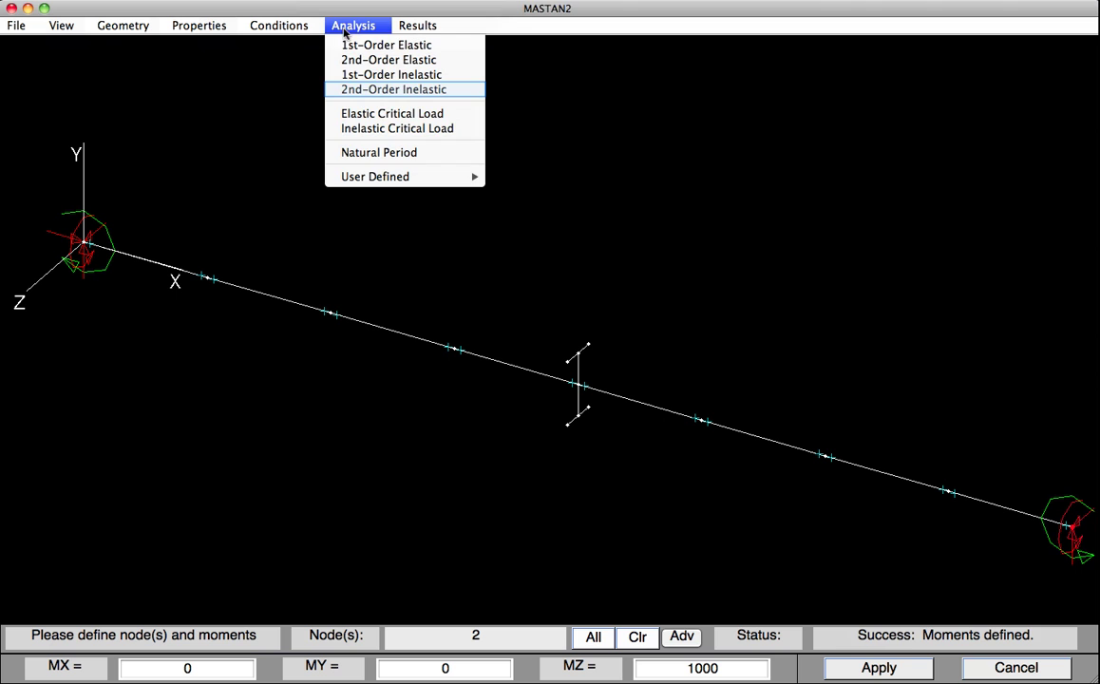
click(352, 90)
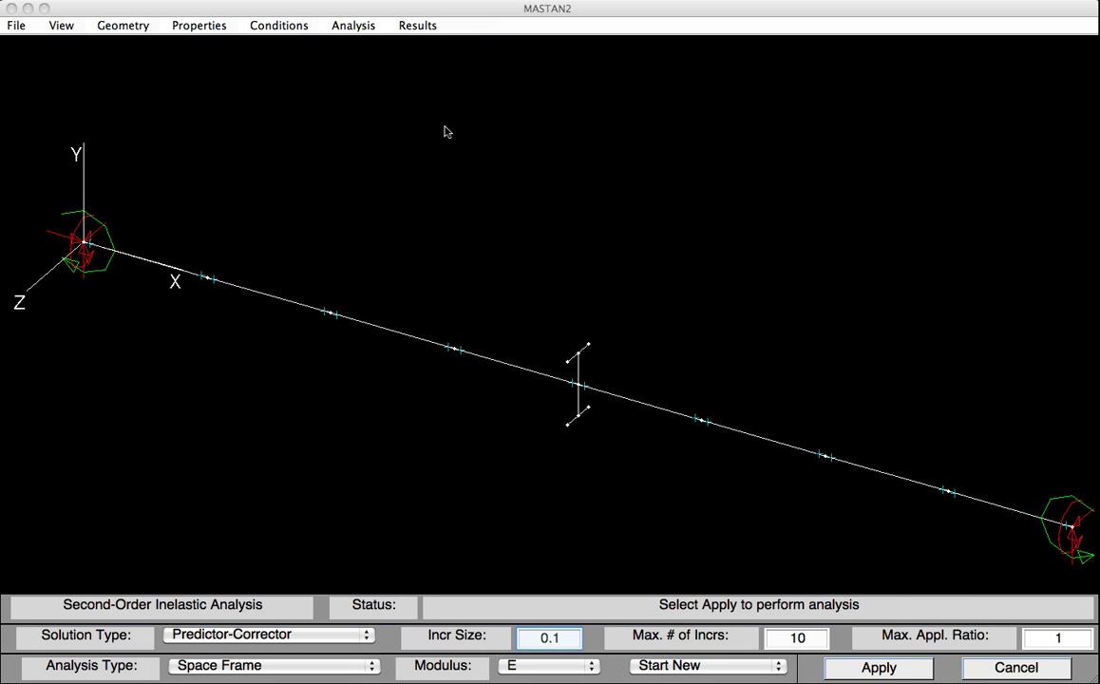
click(553, 642)
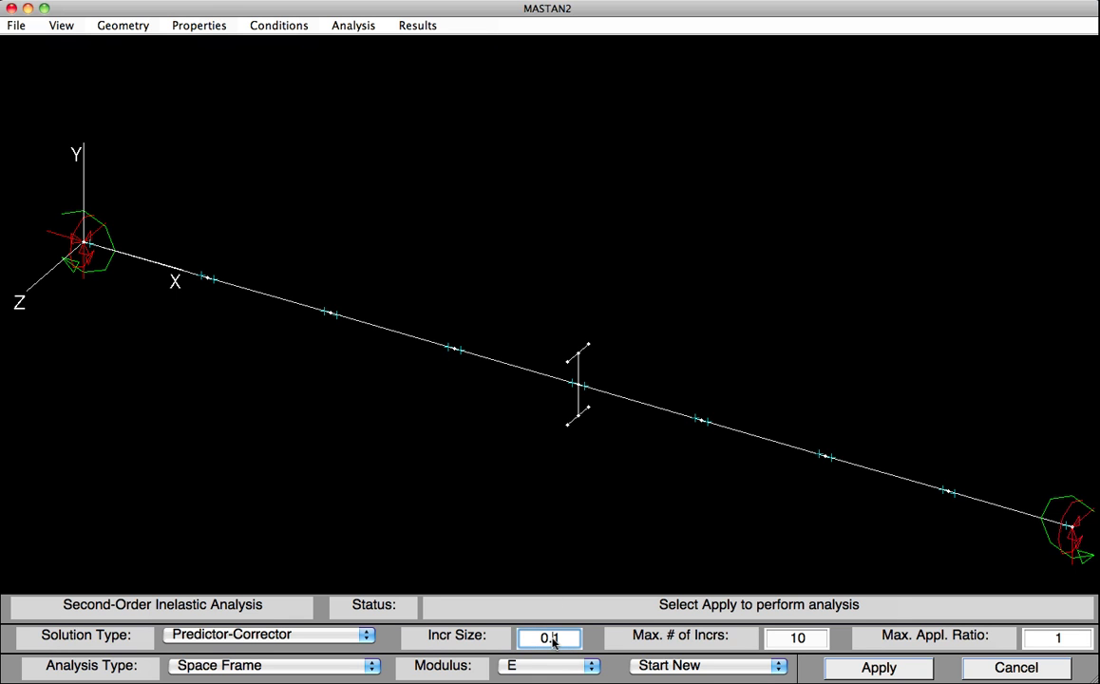
text(0)
key(Tab)
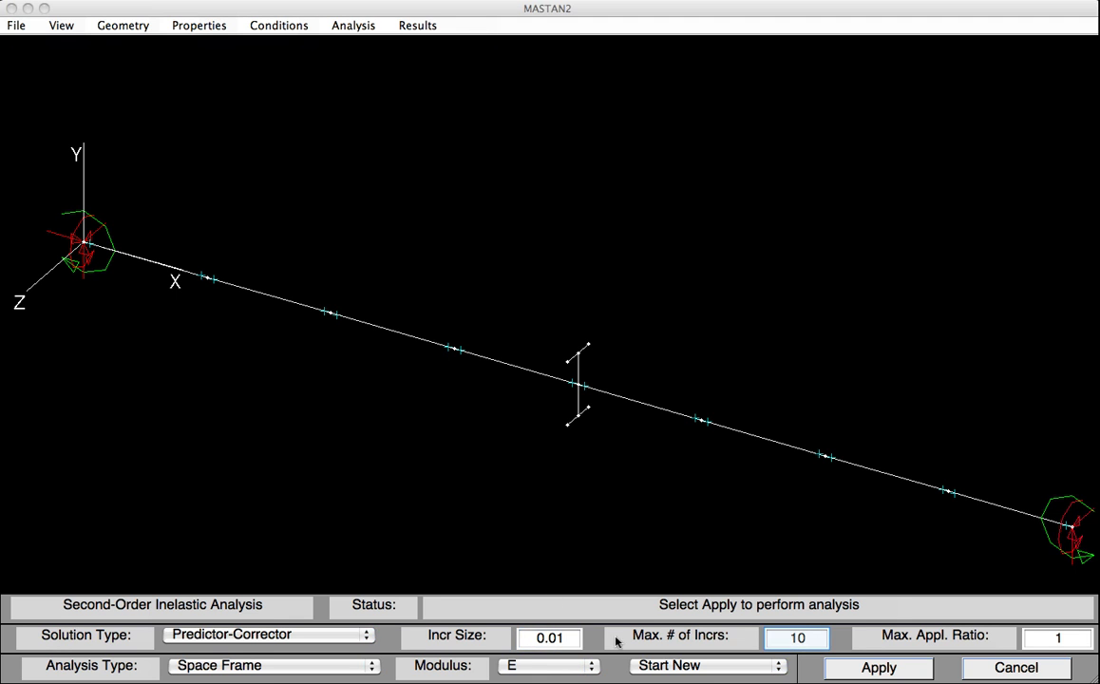
click(805, 642)
text(000)
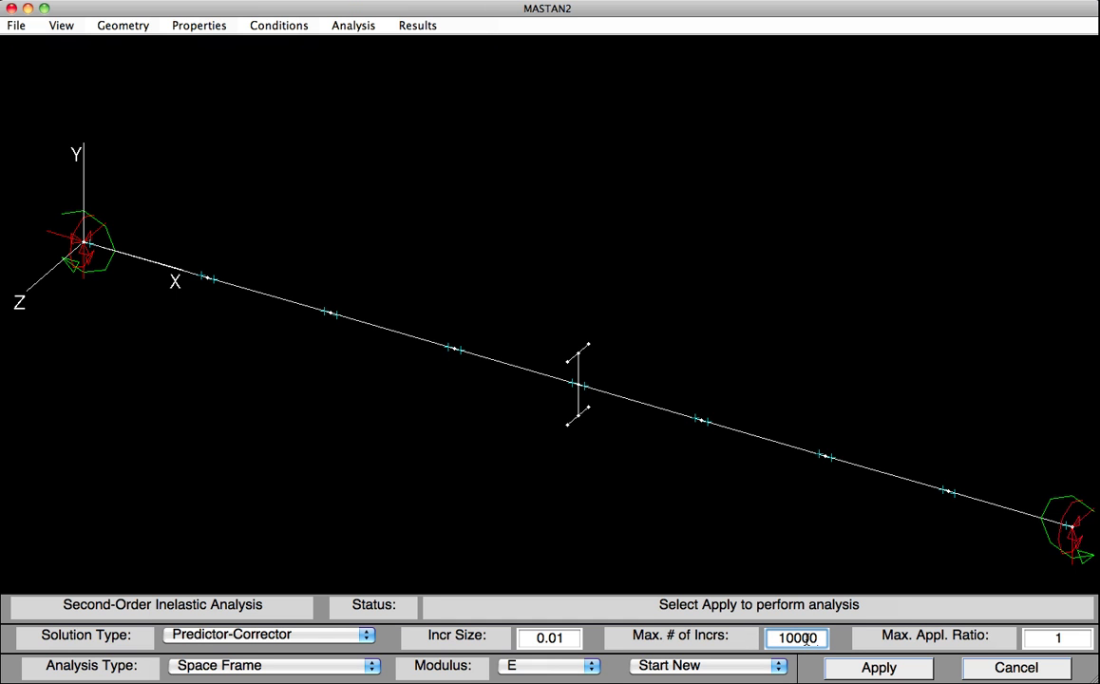
click(1073, 642)
text(000)
key(BackSpace)
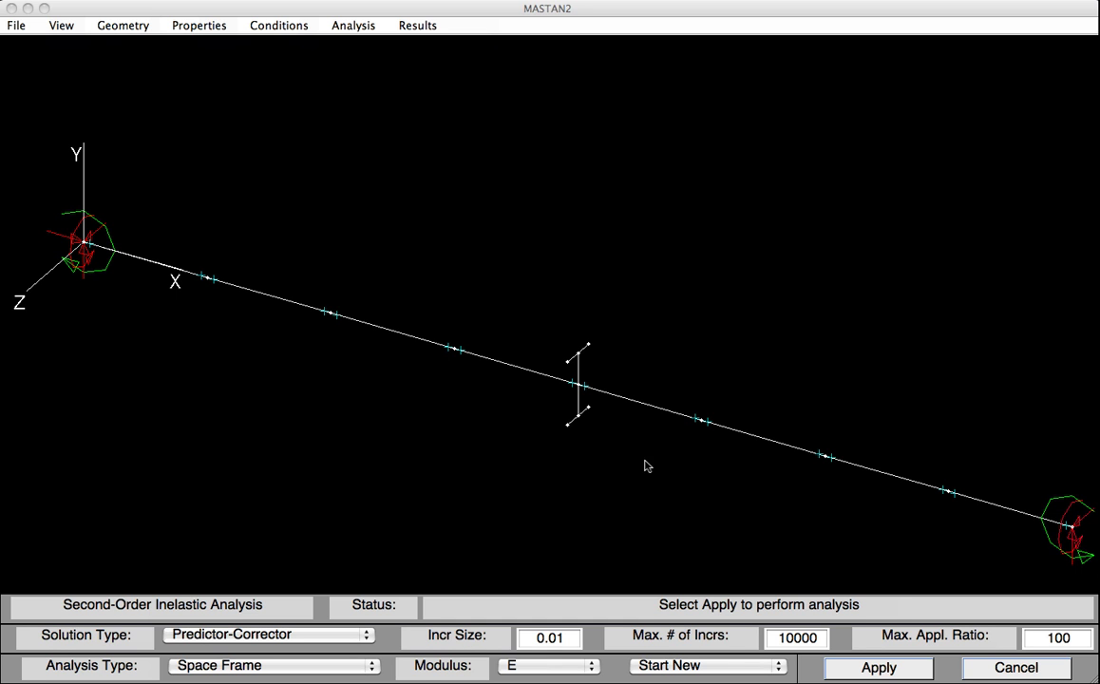
click(857, 668)
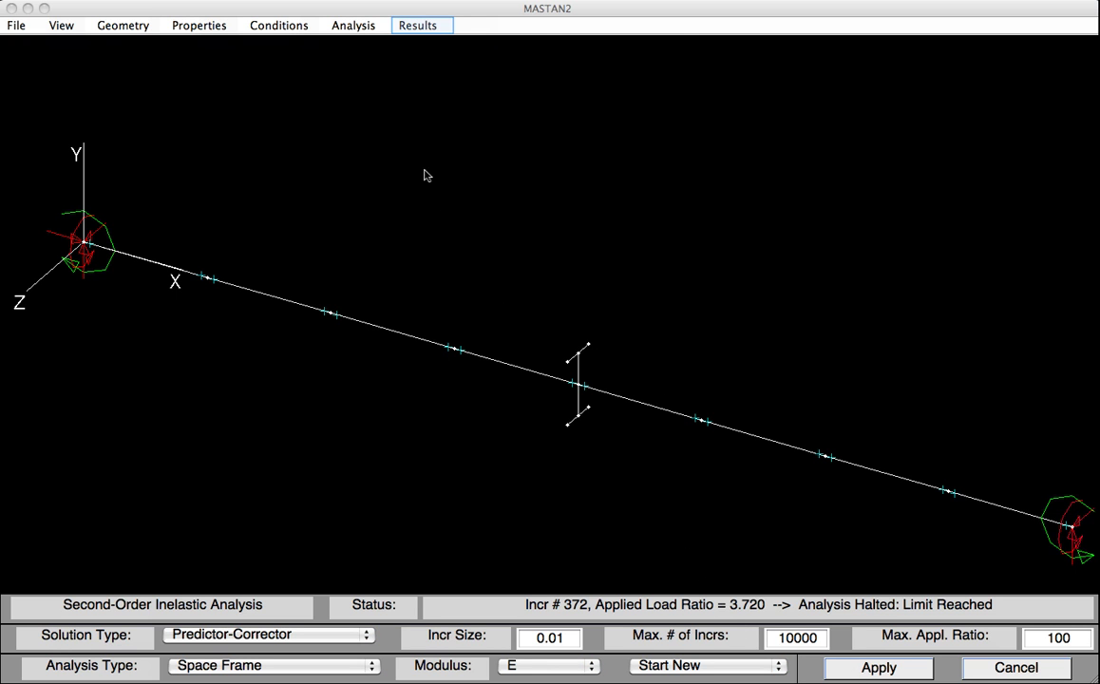
Plot the deflected shape of all elements at the final increment of the second-order inelastic analysis
click(413, 28)
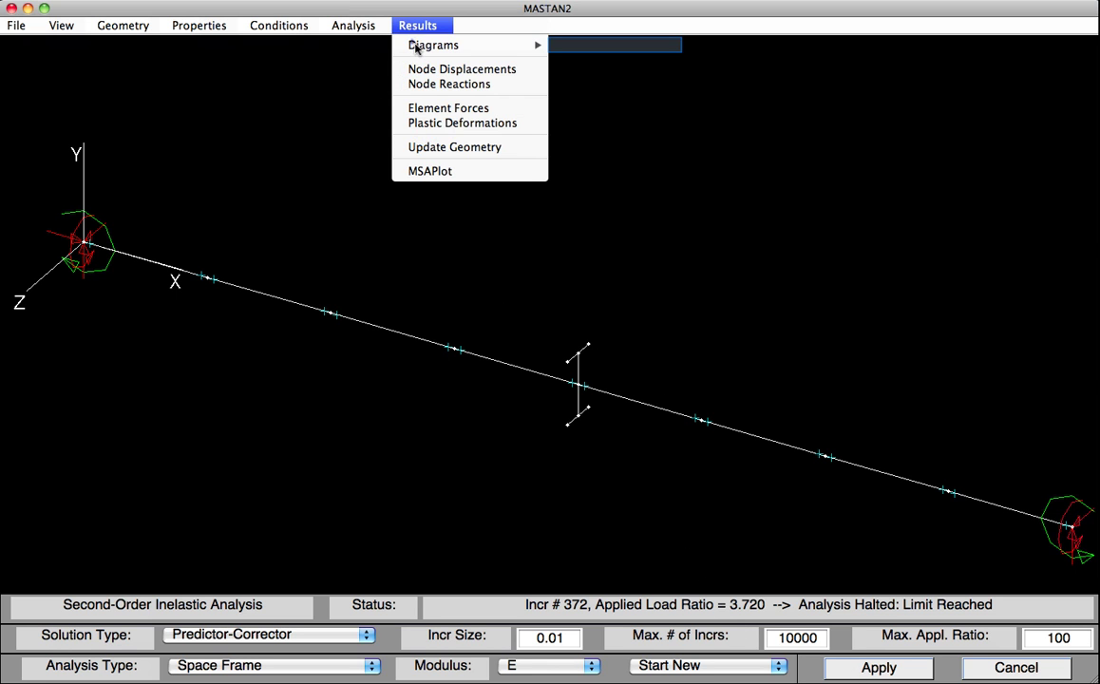
mouse_move(489, 47)
click(590, 70)
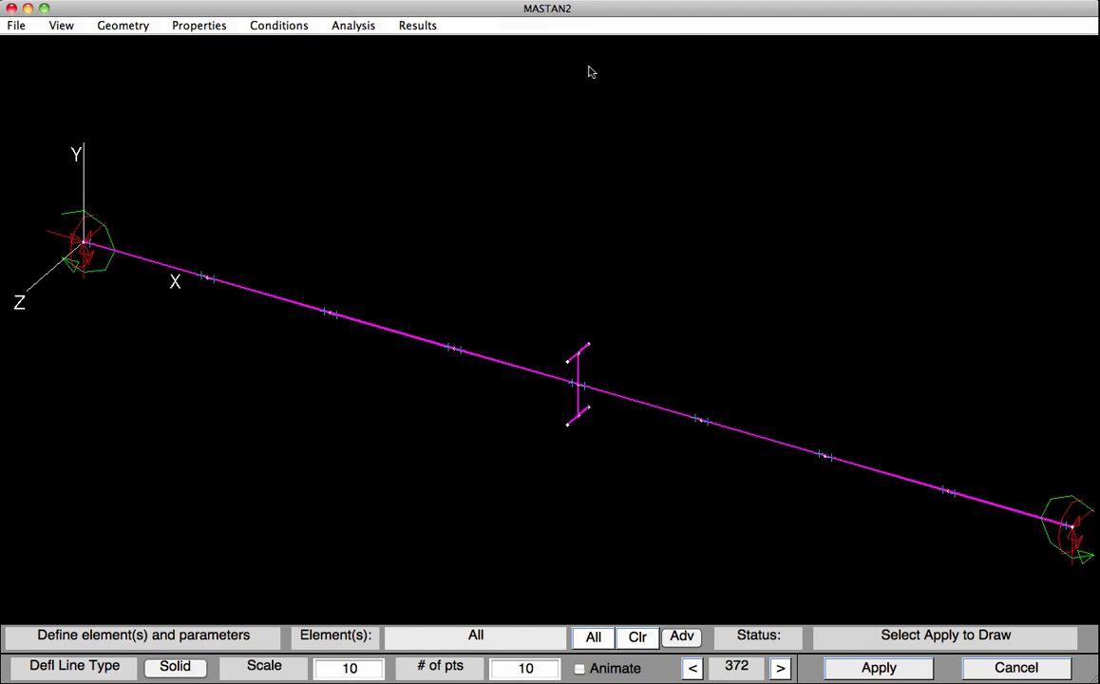
click(845, 670)
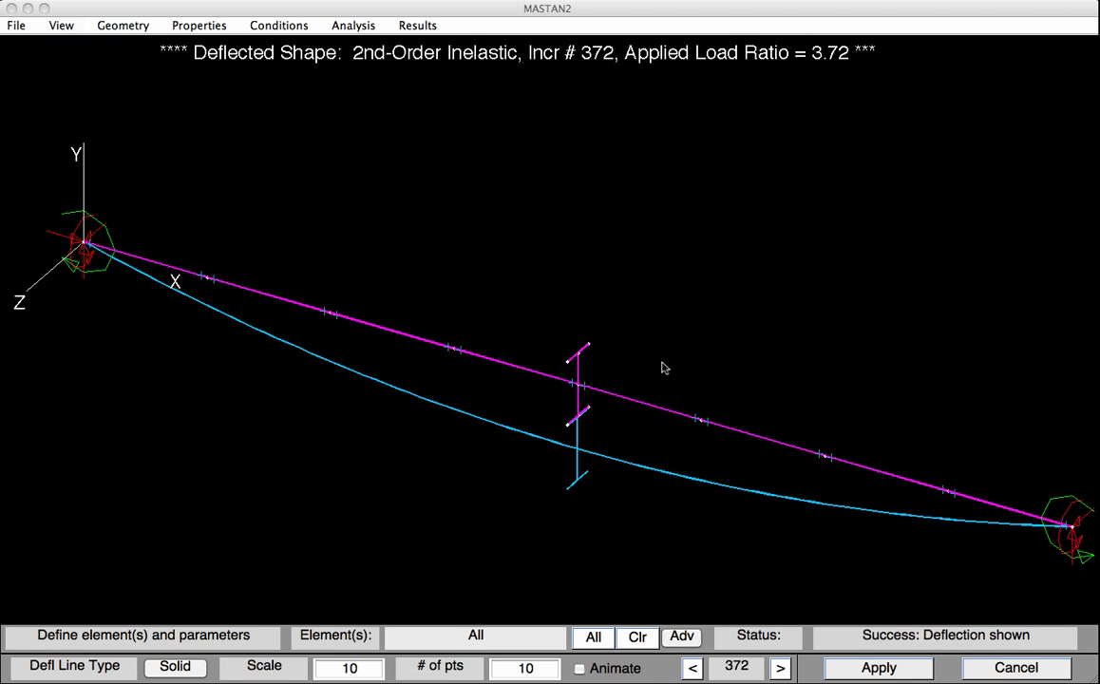
Rerun the second-order inelastic analysis with the modulus set to Etm
click(348, 29)
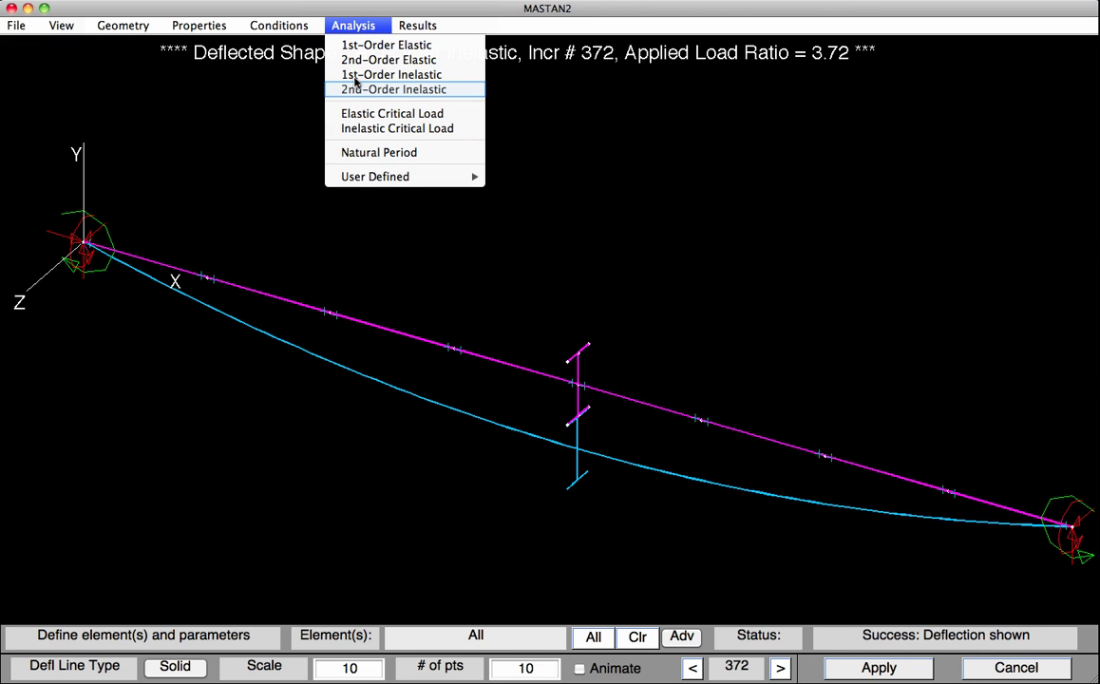
click(380, 89)
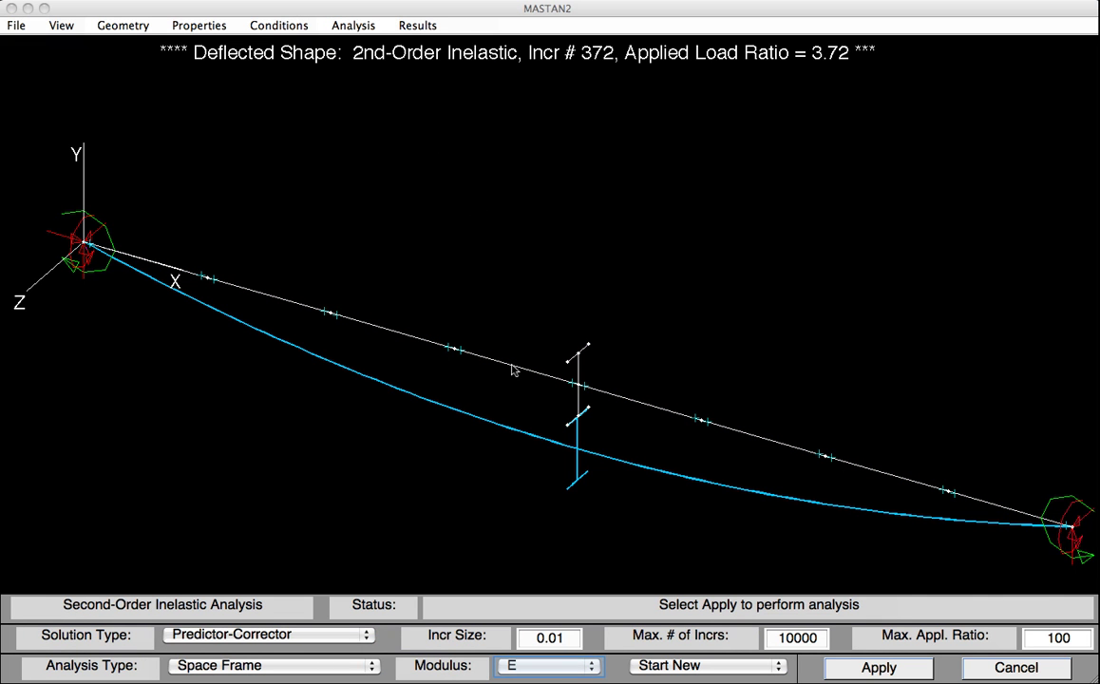
click(530, 668)
click(530, 661)
click(561, 497)
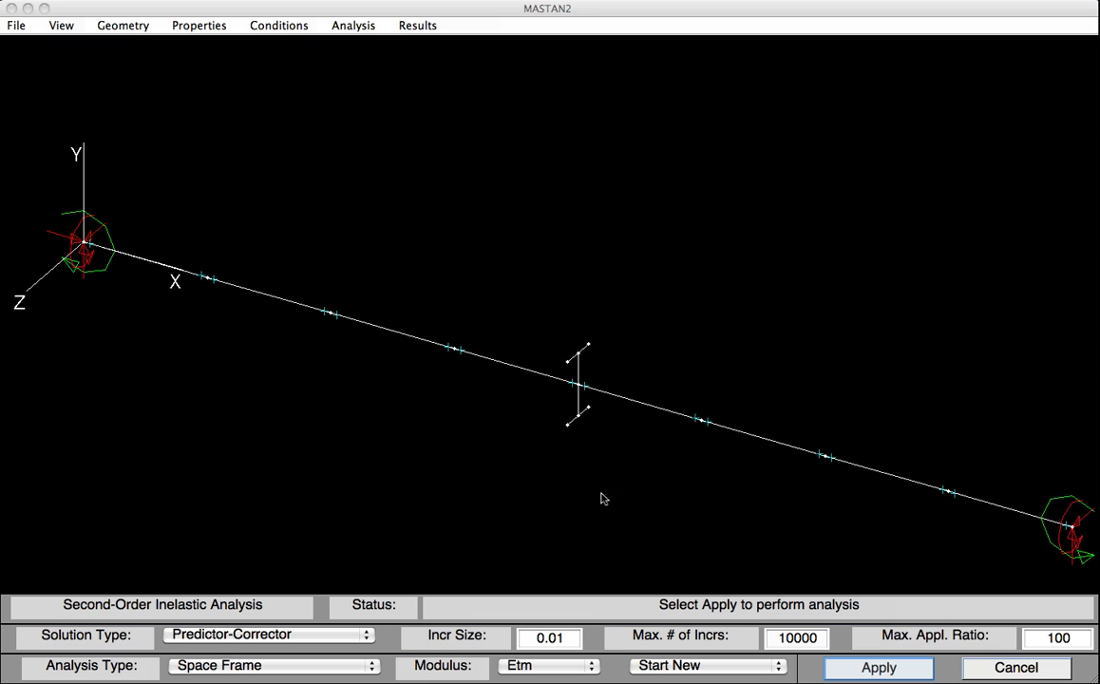
click(870, 668)
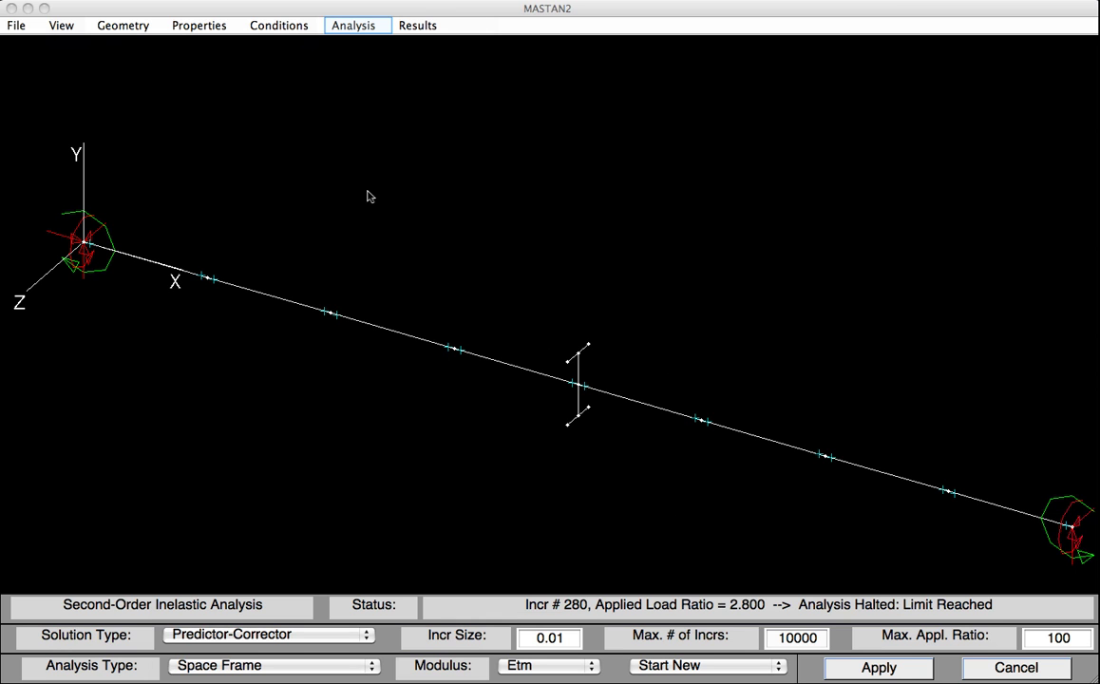
Run an elastic critical load analysis as a space frame for one mode
click(342, 29)
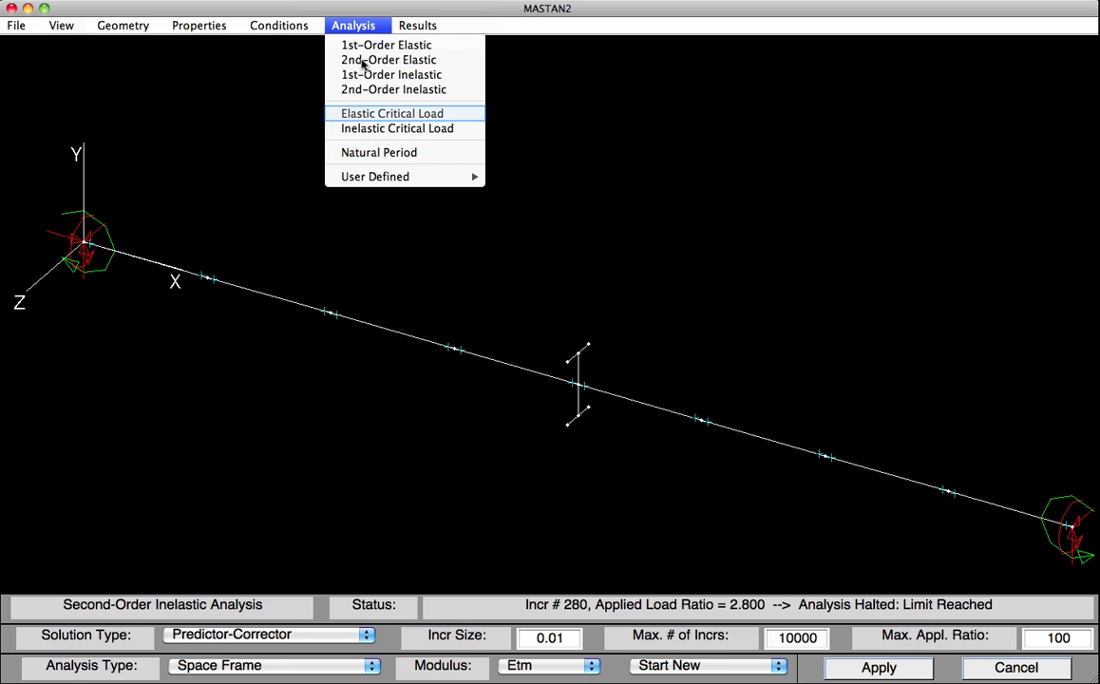
click(368, 114)
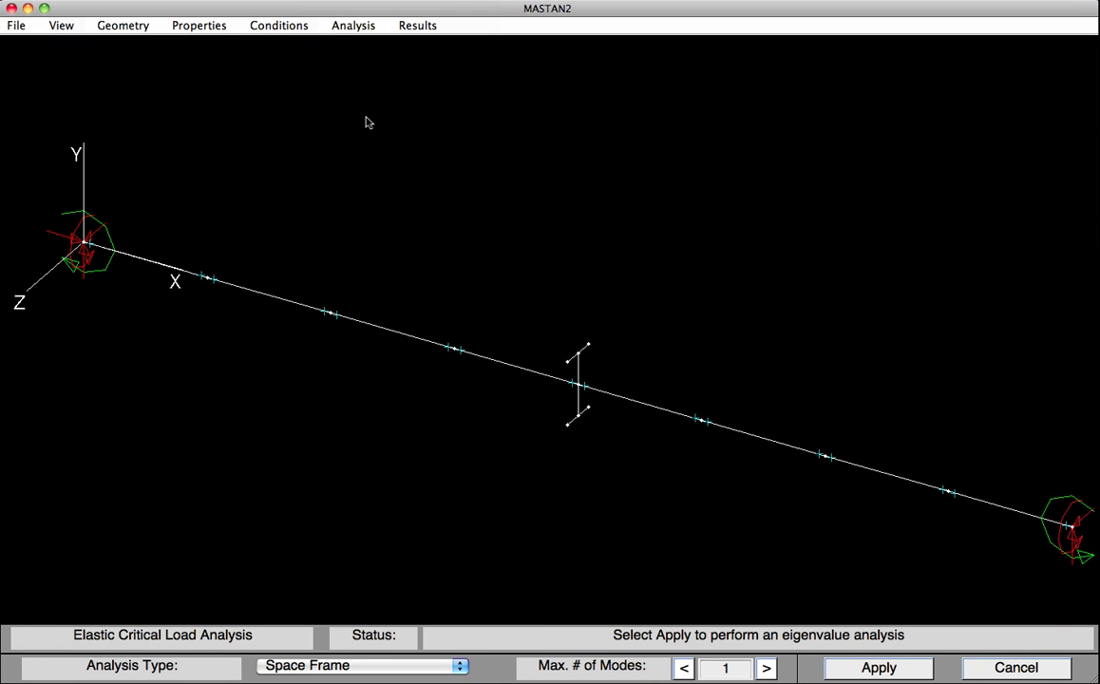
click(848, 669)
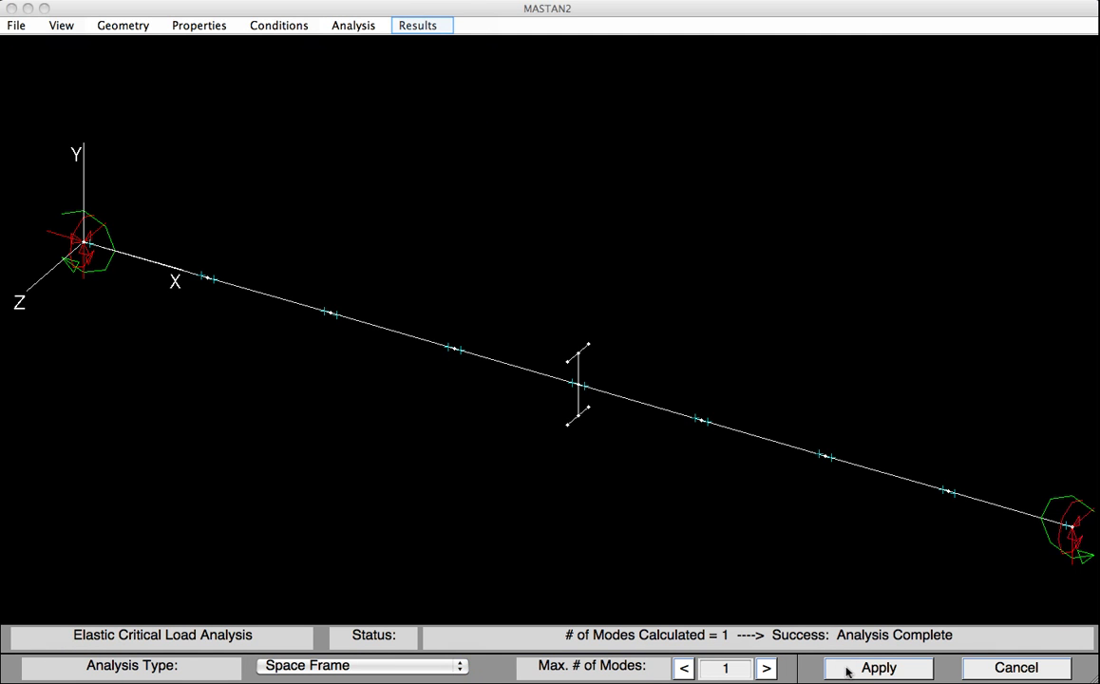
Plot the deflected shape of all elements for elastic critical load mode 1
click(412, 27)
mouse_move(539, 47)
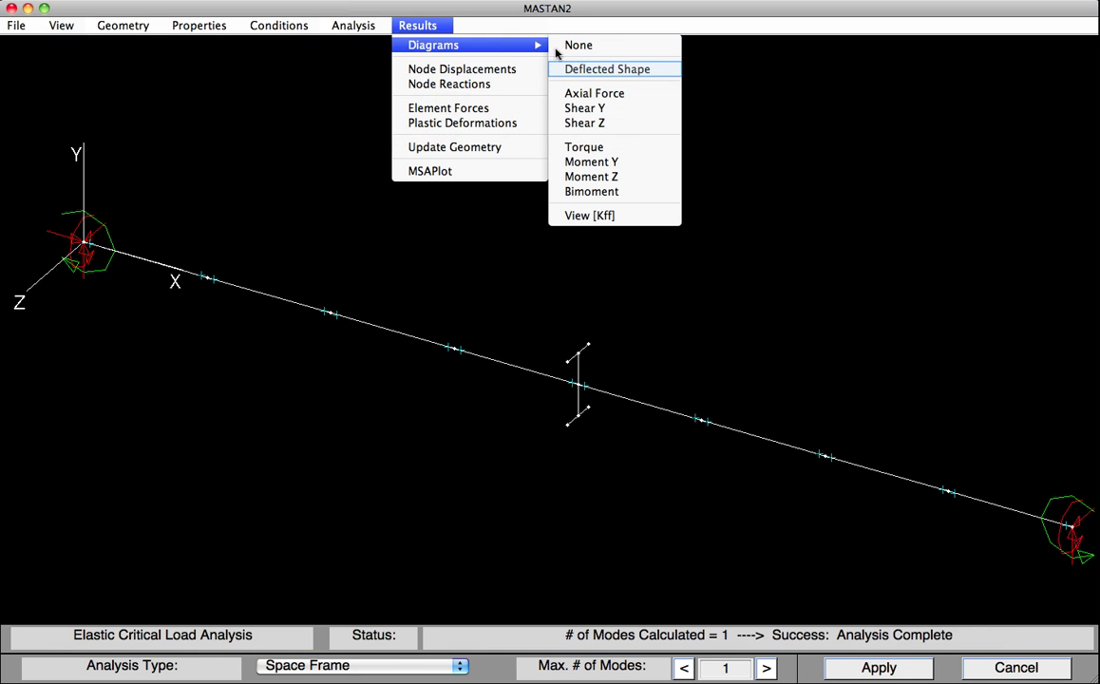
click(596, 74)
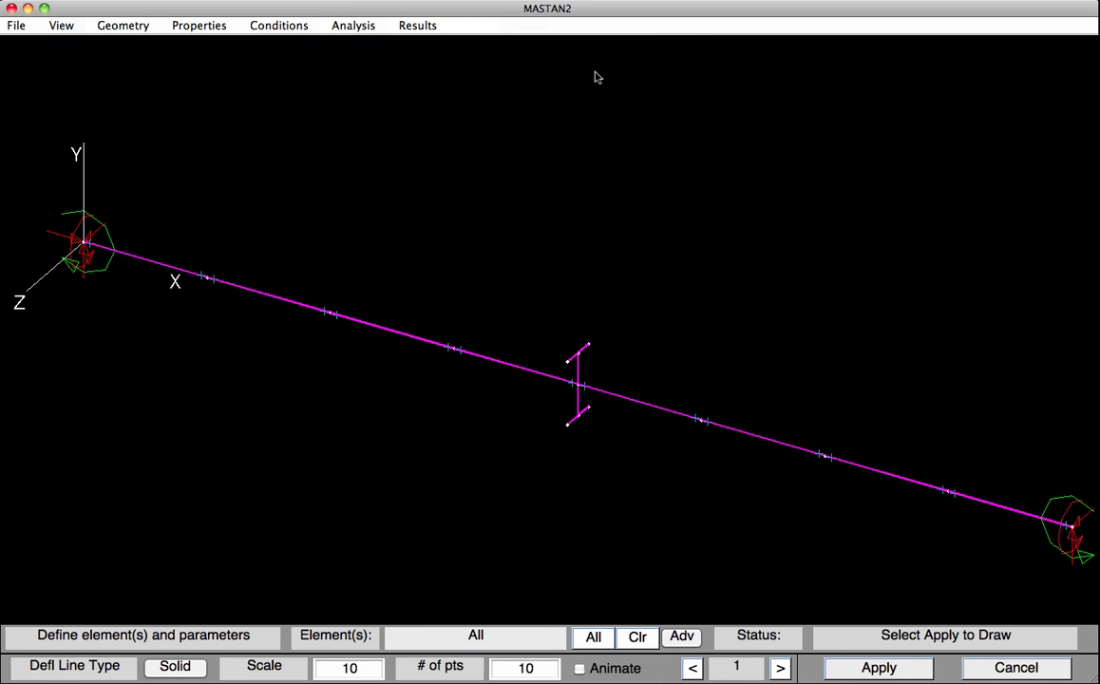
click(842, 667)
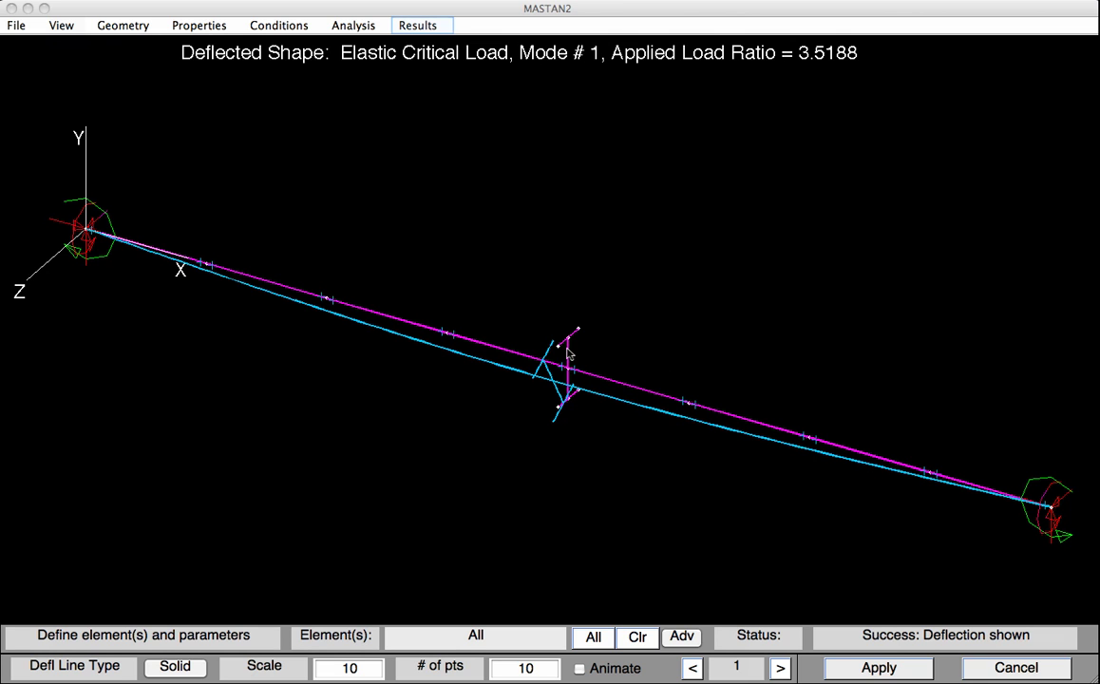
Update the geometry from critical load mode 1, scaling the z deflection at midspan node 6 to 18.4*12/1000
click(406, 27)
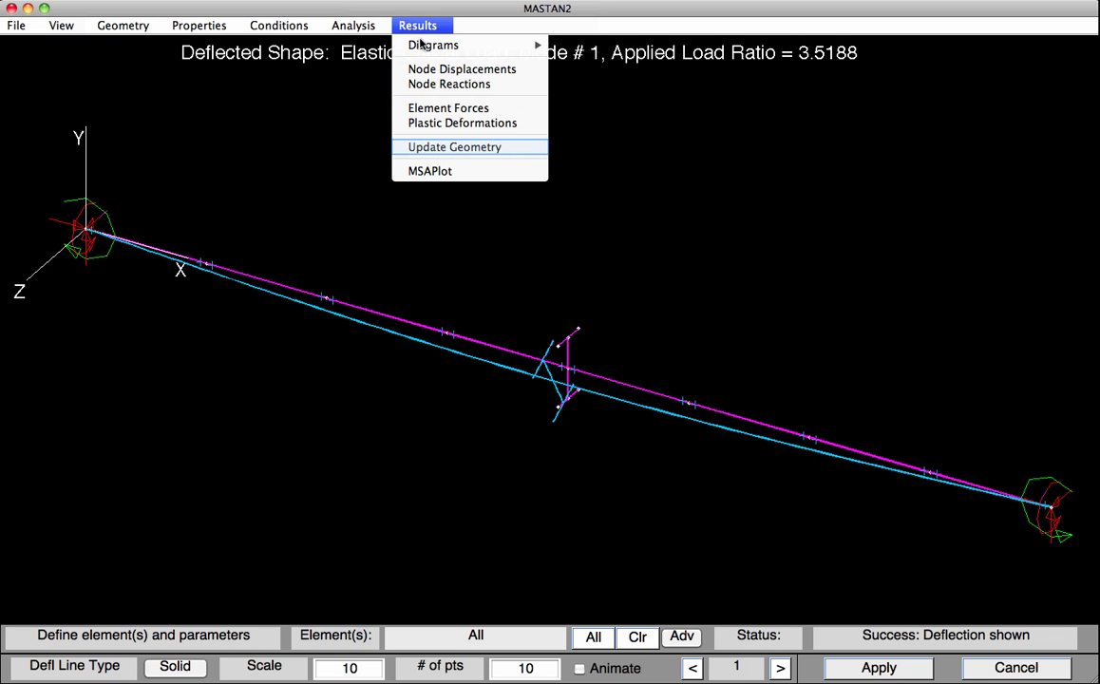
click(429, 147)
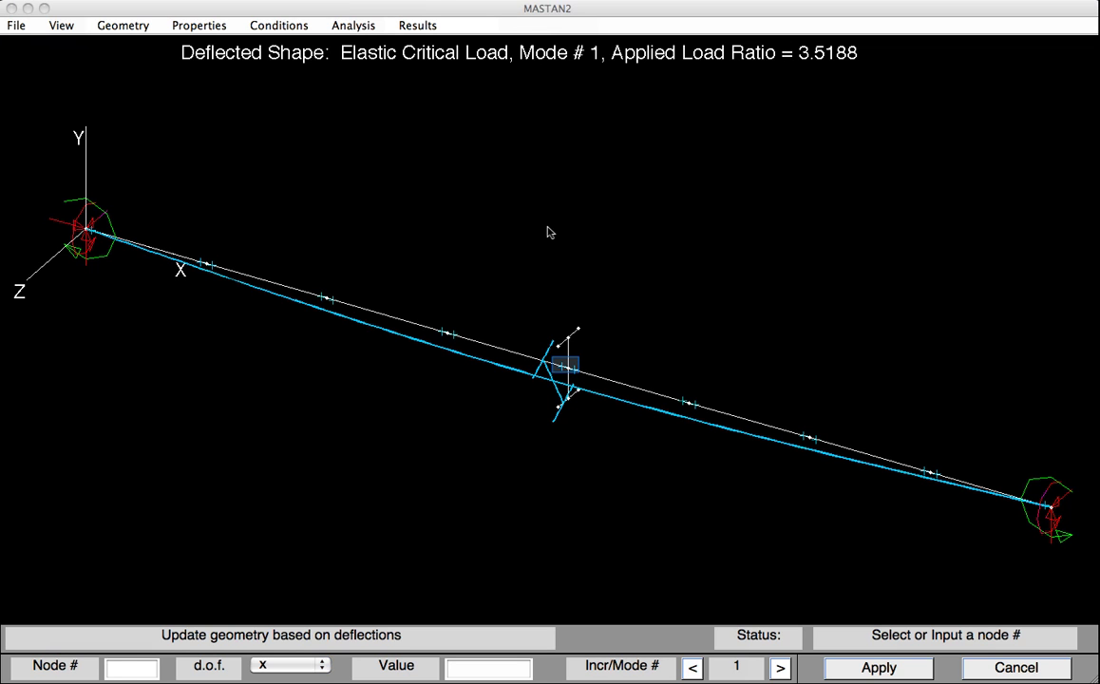
click(567, 368)
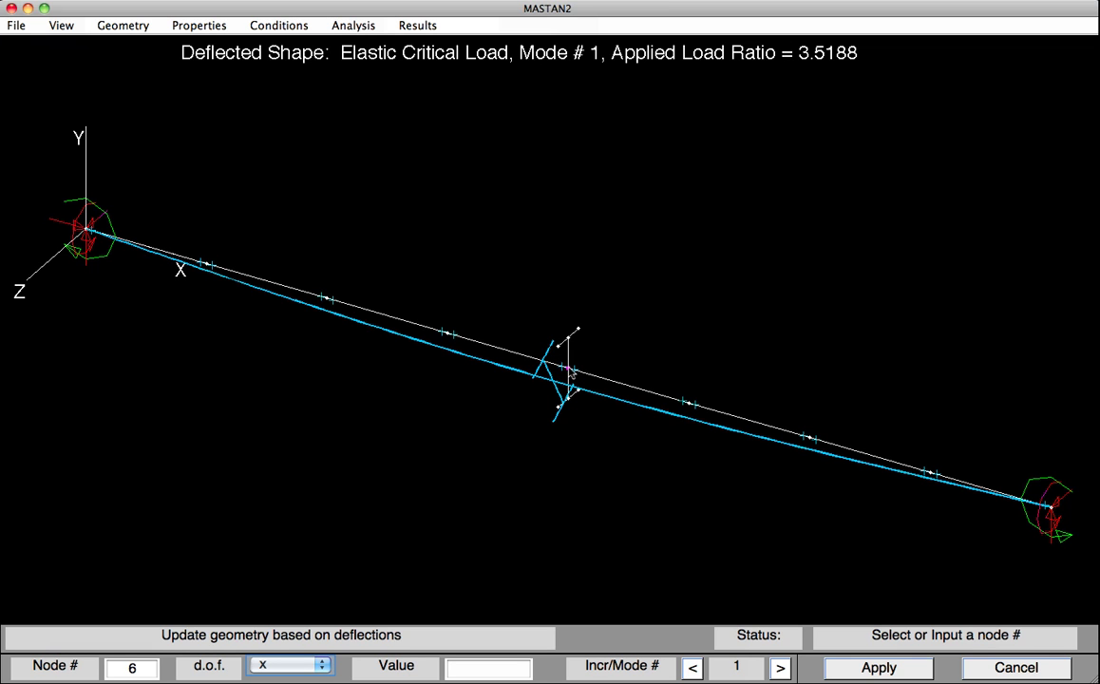
click(287, 667)
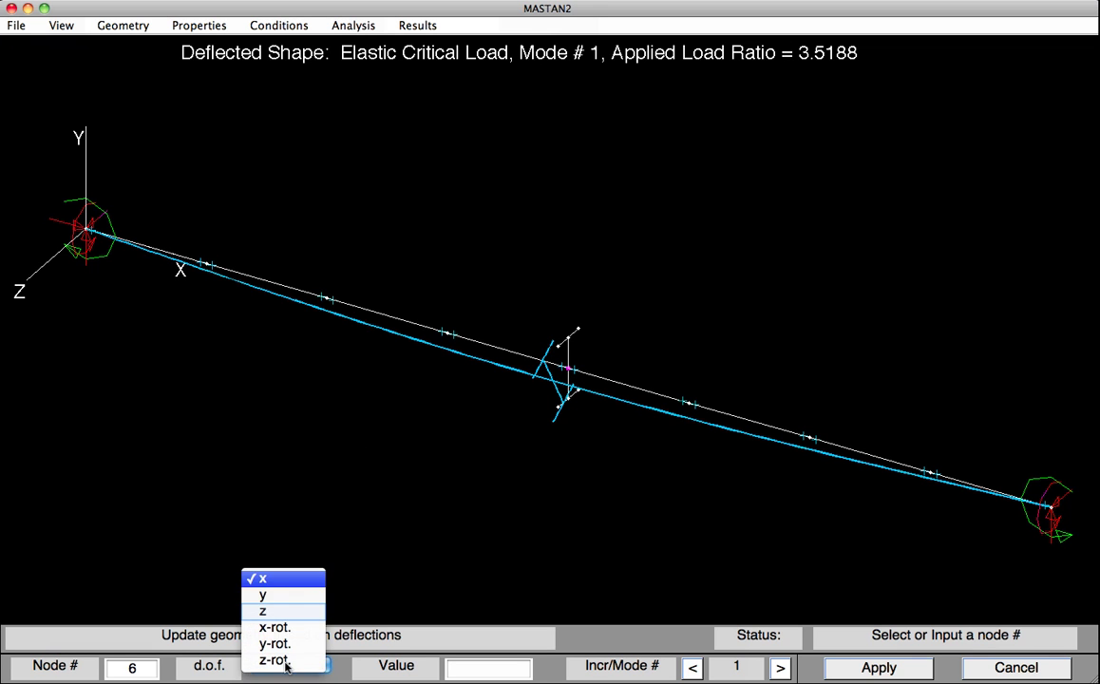
click(282, 611)
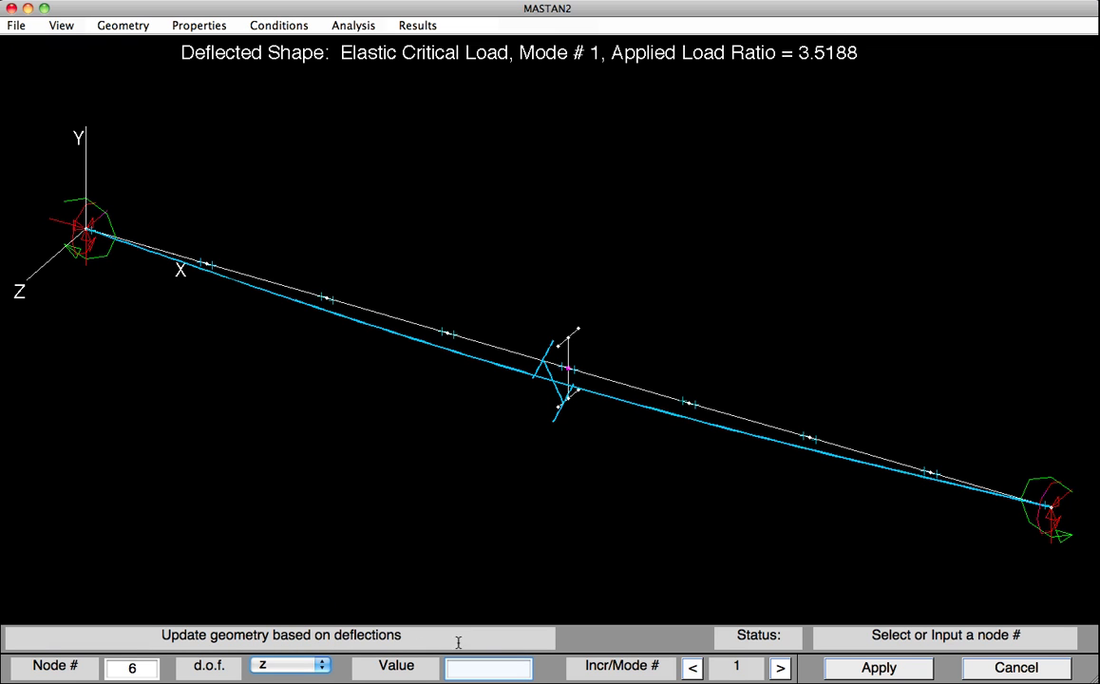
click(478, 668)
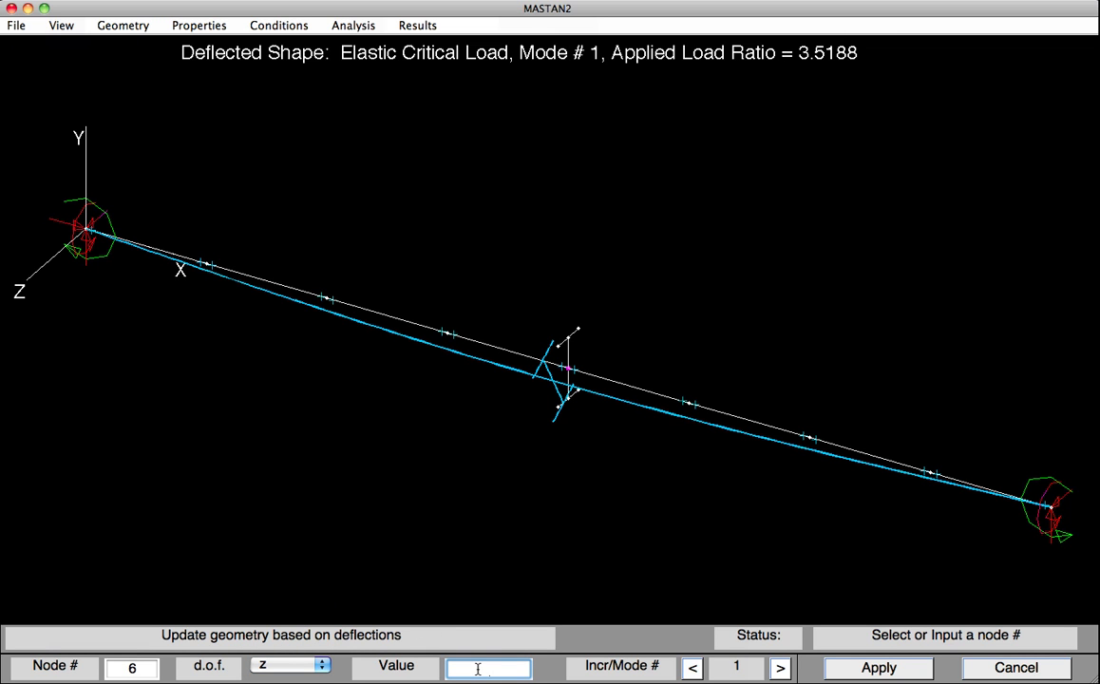
text(18.4*12/1000)
click(848, 669)
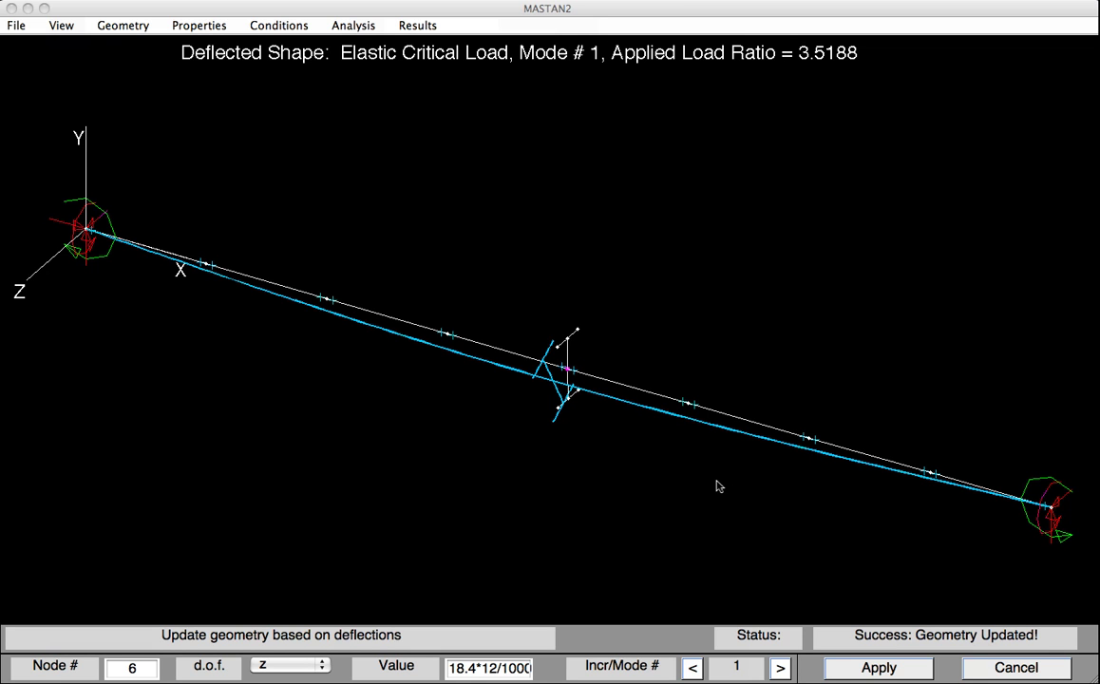
Re-orient all elements to a beta angle of 0 degrees
click(681, 373)
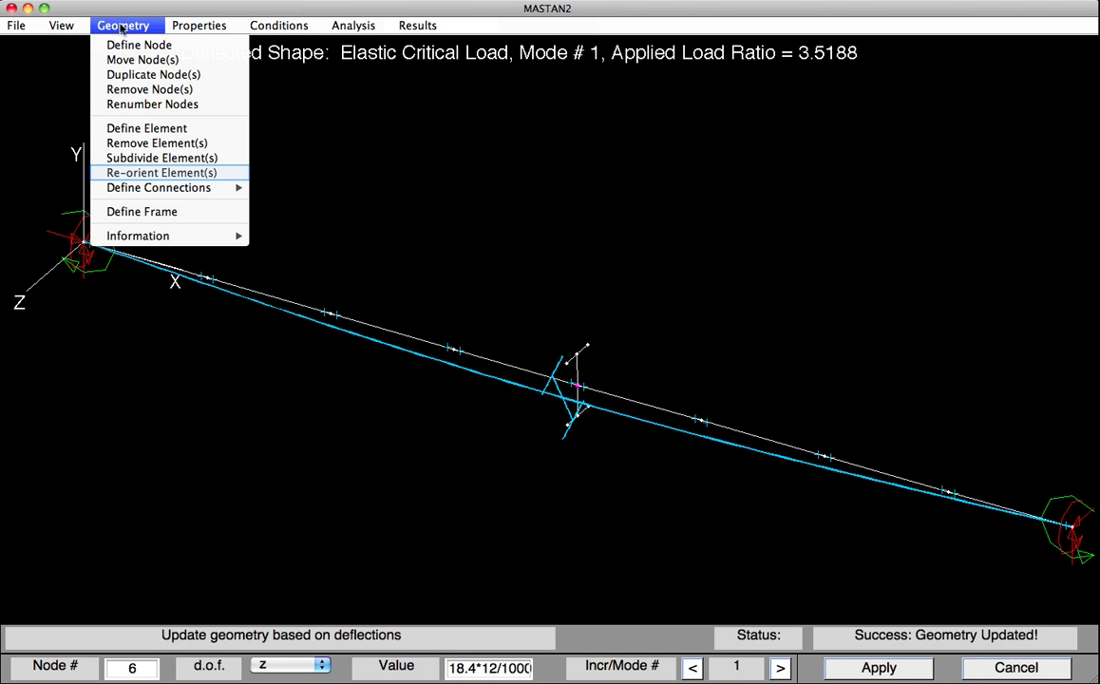
click(142, 173)
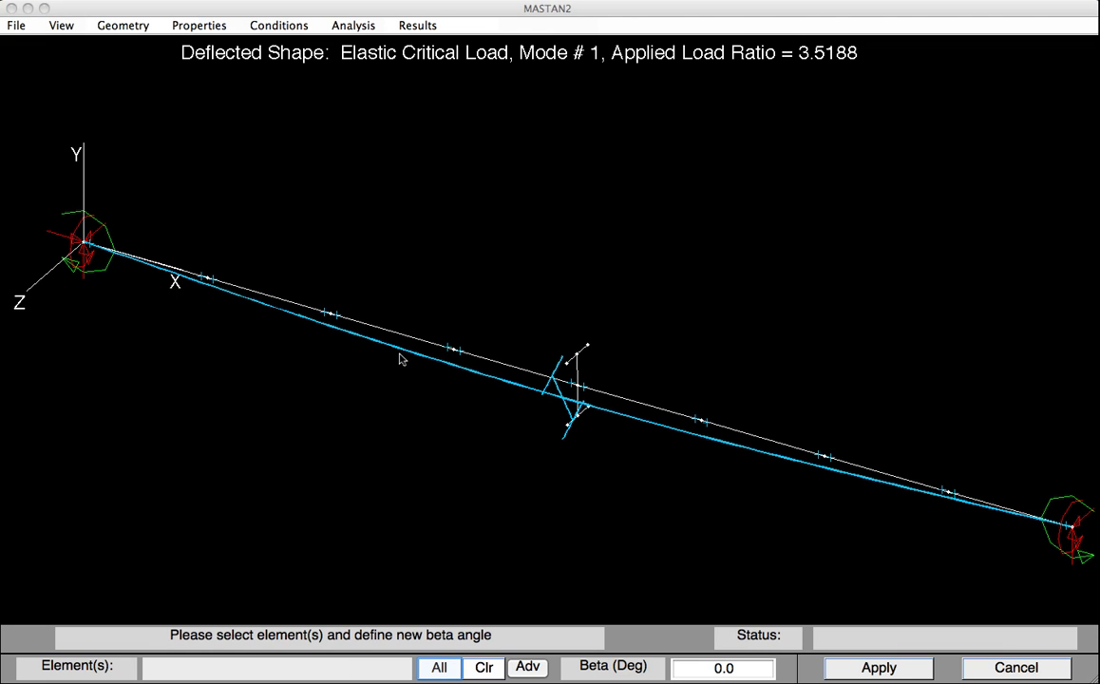
click(443, 667)
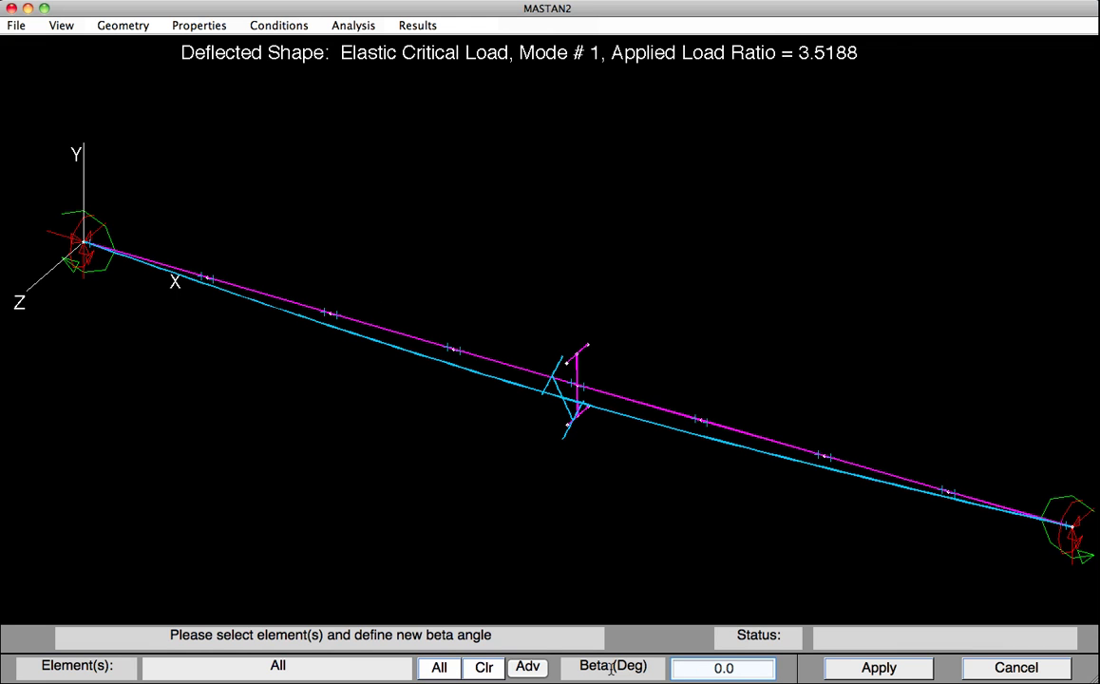
click(696, 668)
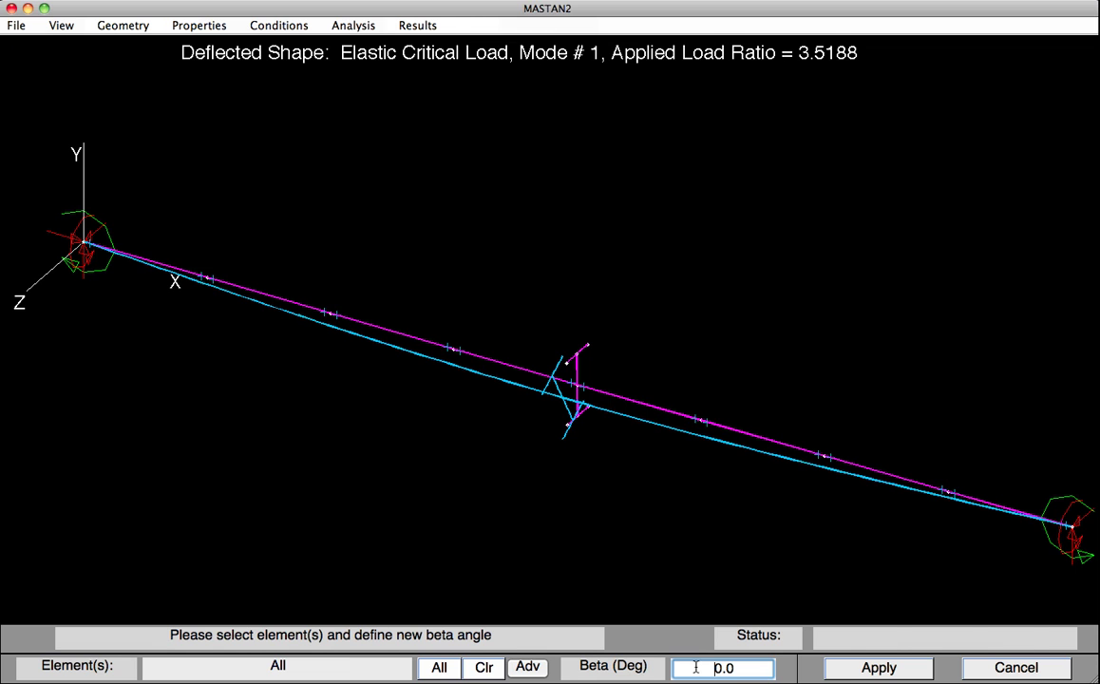
click(850, 671)
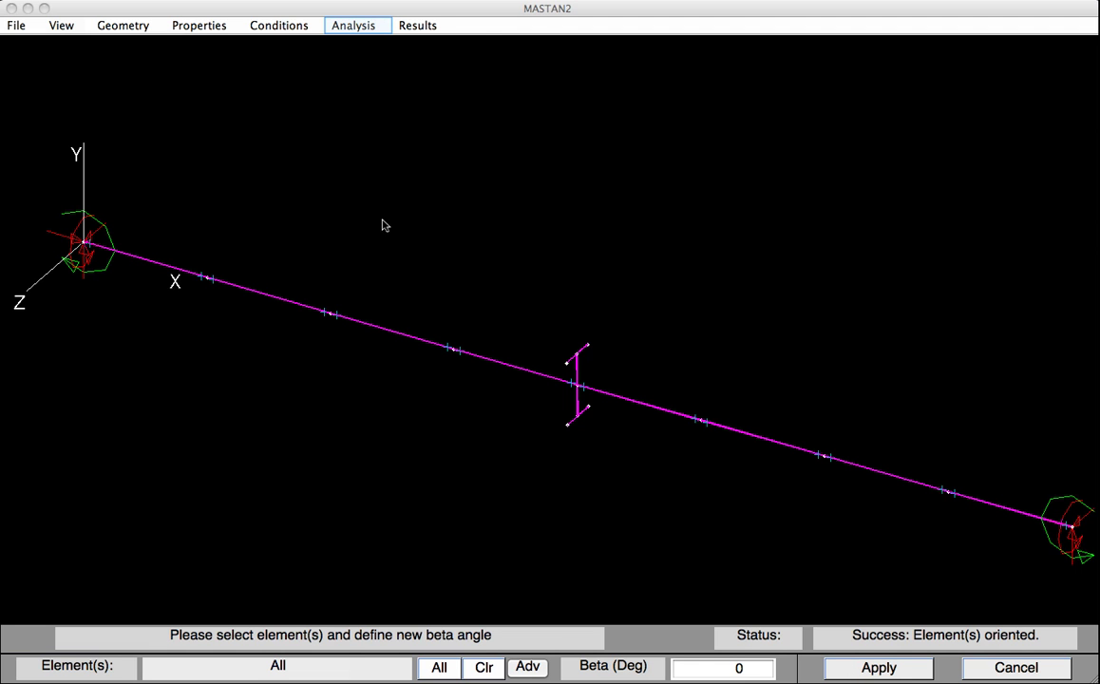
Run a second-order inelastic analysis of the imperfect beam with modulus E, keeping the predictor-corrector solution and 0.01 increment size
click(342, 26)
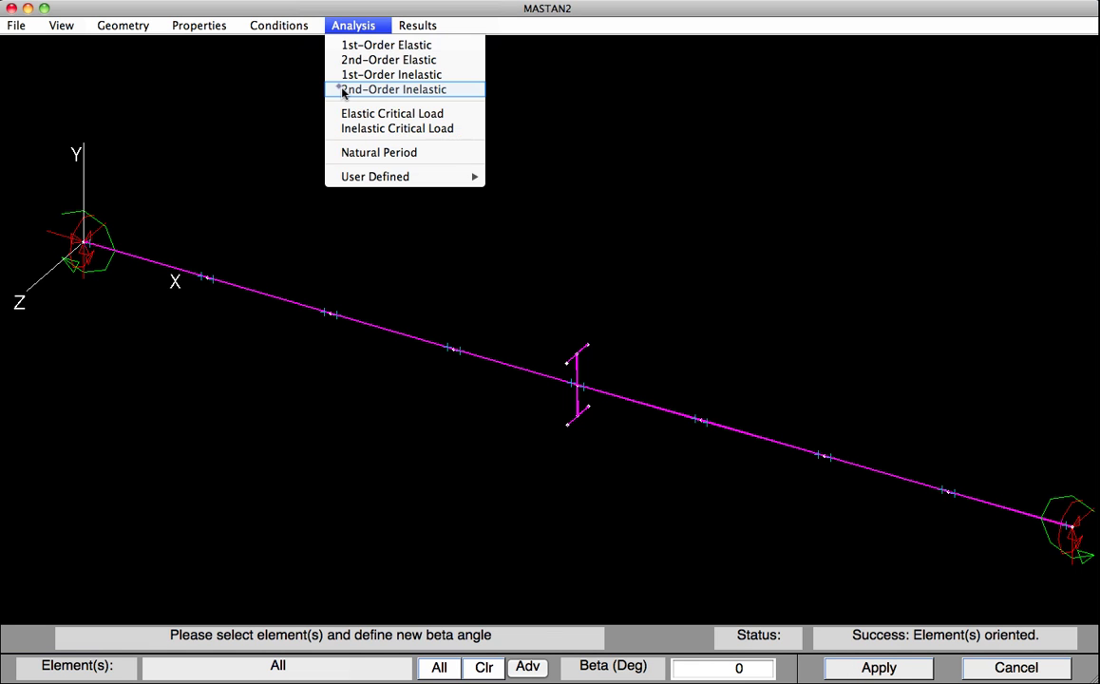
click(343, 88)
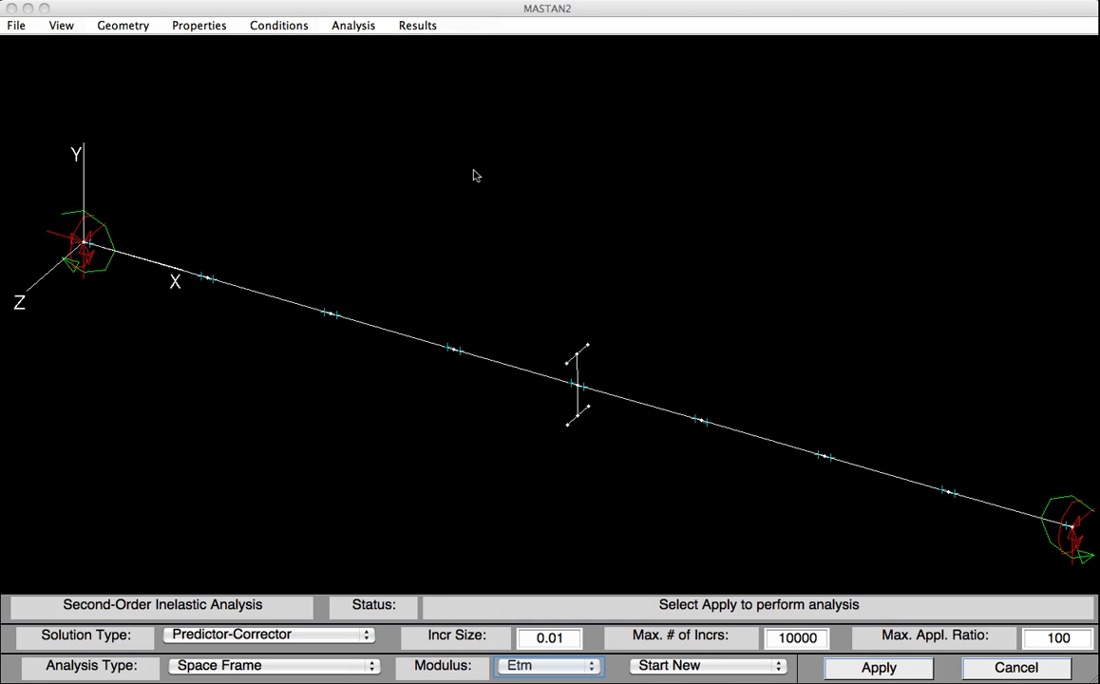
click(559, 664)
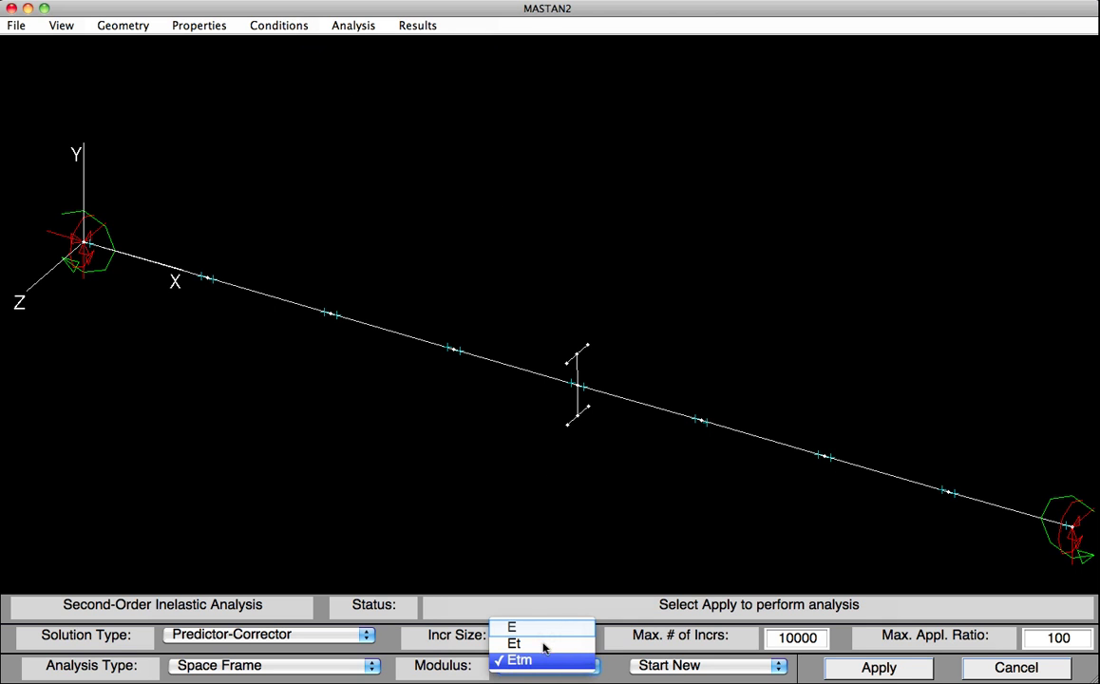
click(539, 627)
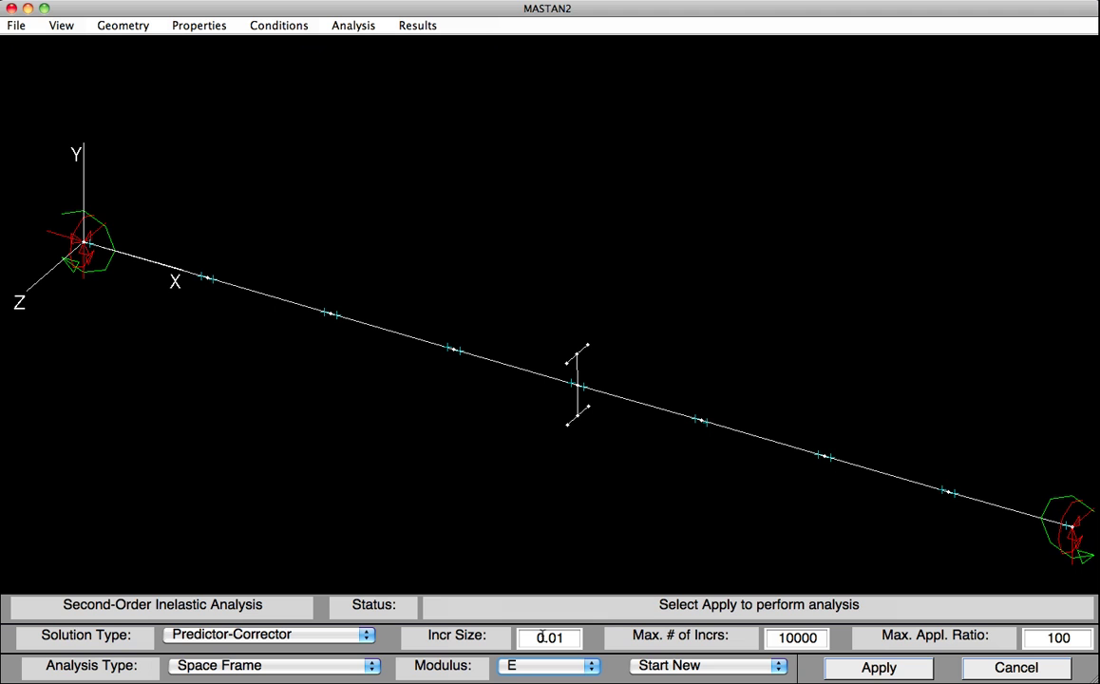
click(839, 667)
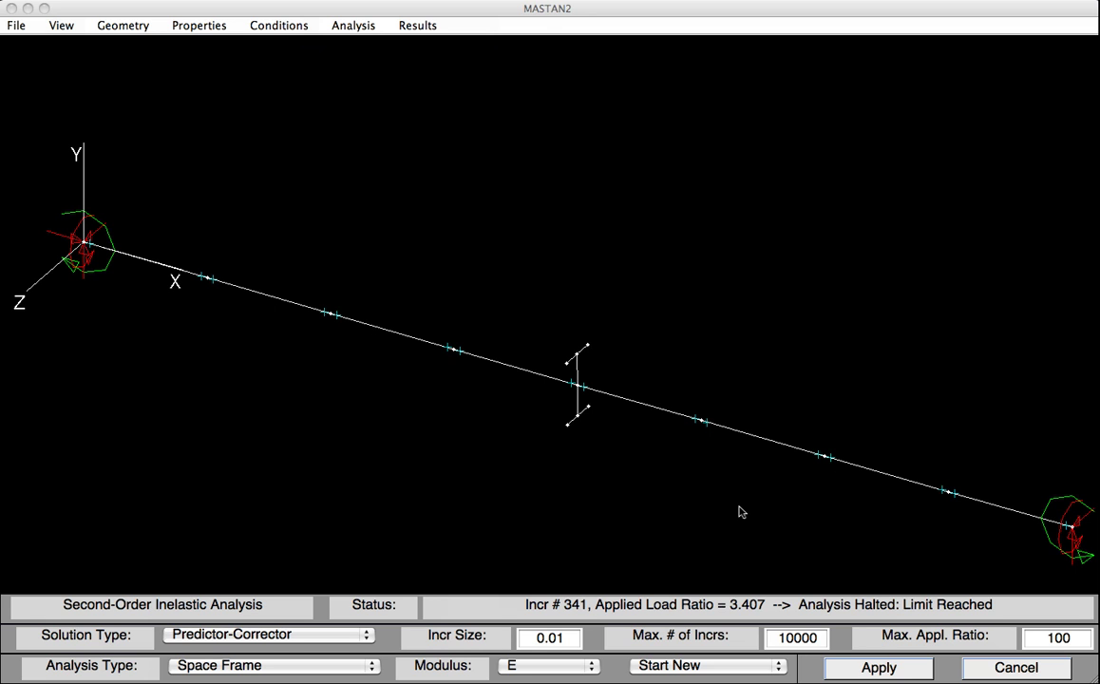
Rerun the second-order inelastic analysis of the imperfect beam with the modulus set to Etm
key(Tab)
click(573, 670)
click(577, 657)
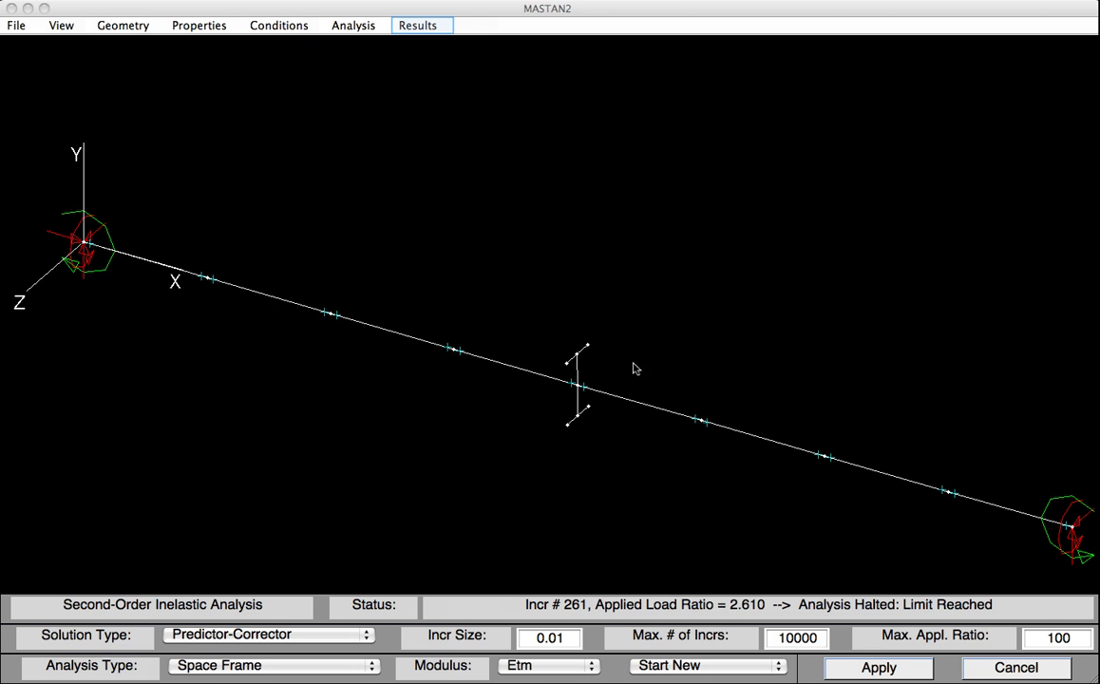
Plot the imperfect beam's deflected shape for all elements at the final increment of the second-order inelastic analysis
click(408, 25)
mouse_move(543, 54)
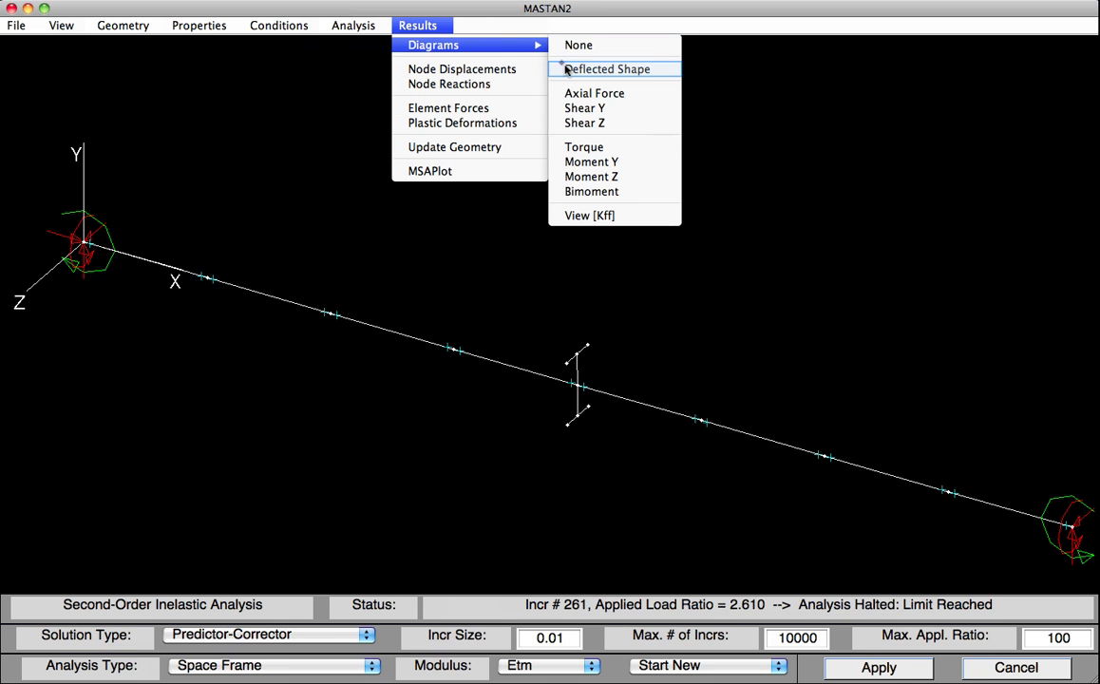
click(568, 69)
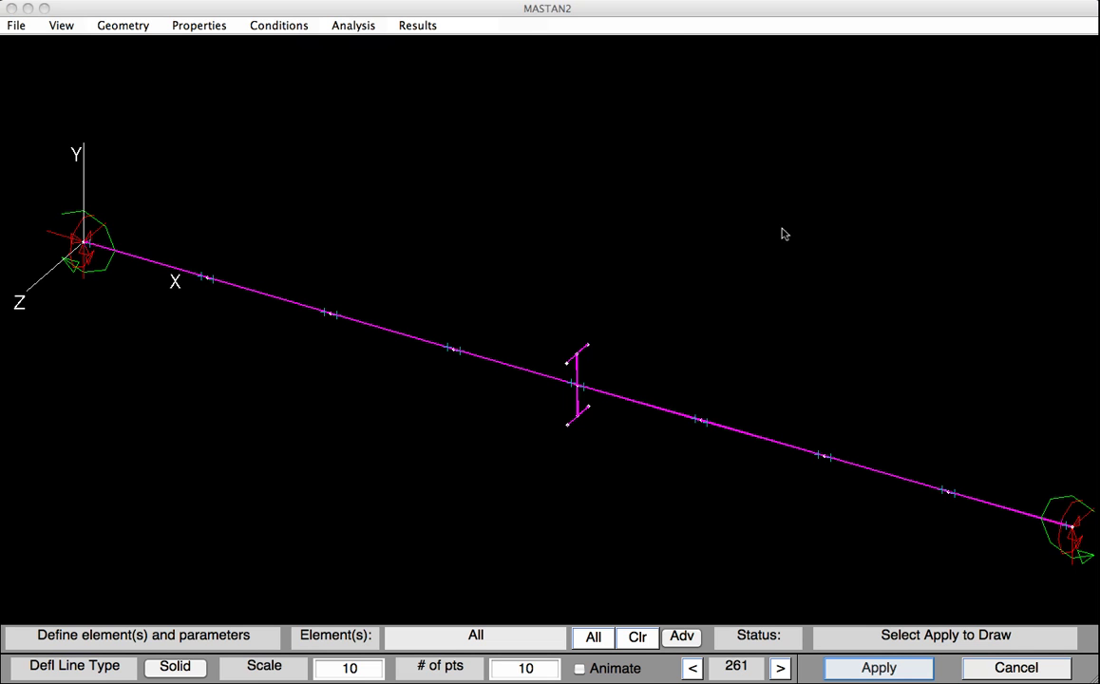
click(847, 667)
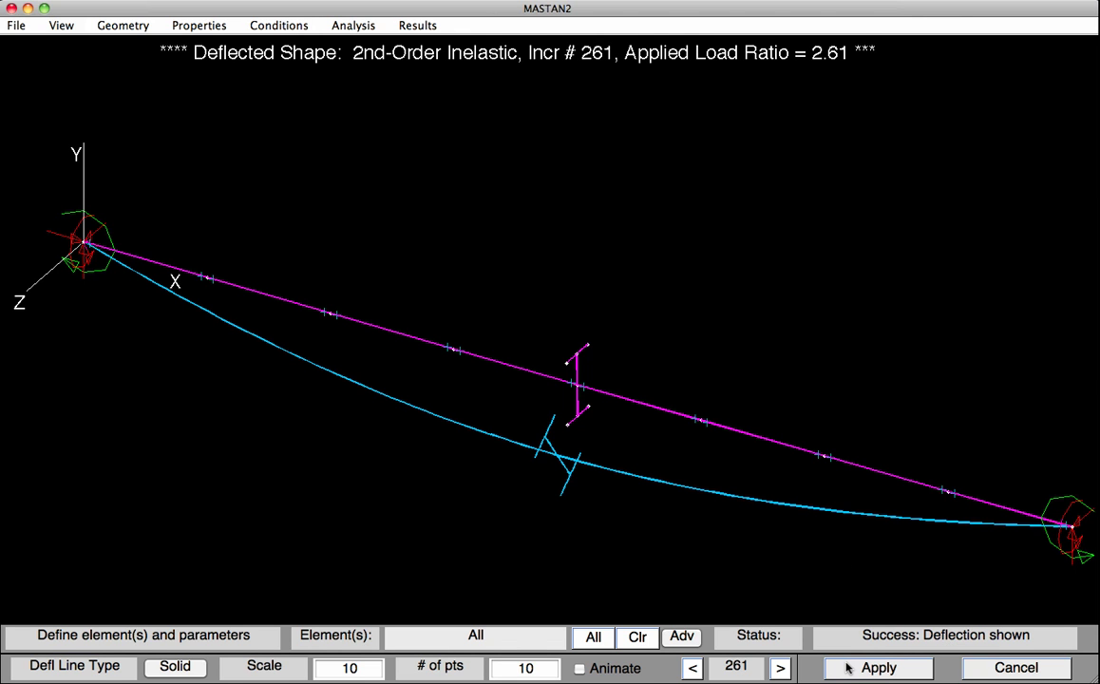